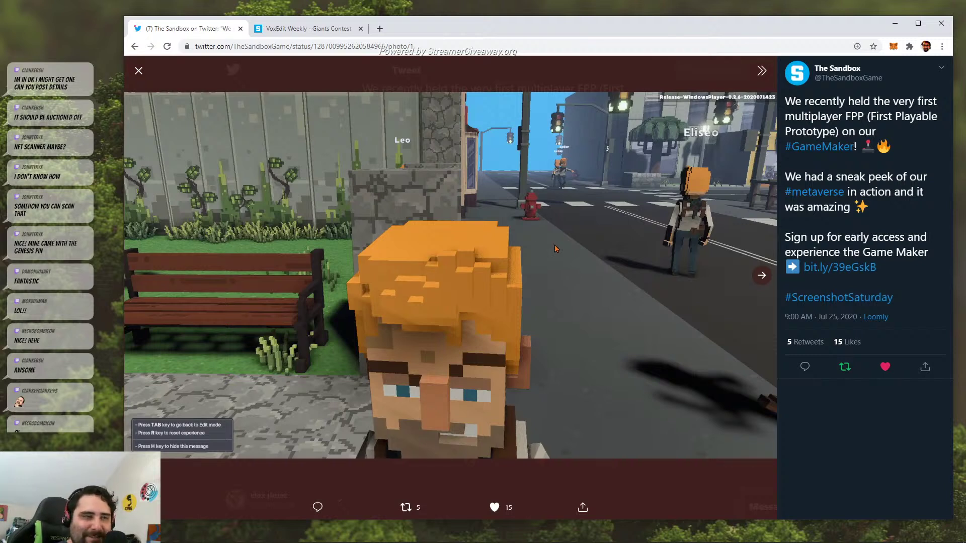
- View the next photo of The Sandbox's multiplayer prototype tweet, and close the tweet's browser tab
{"action": "left_click_drag", "start_coordinate": [555, 35], "coordinate": [561, 24]}
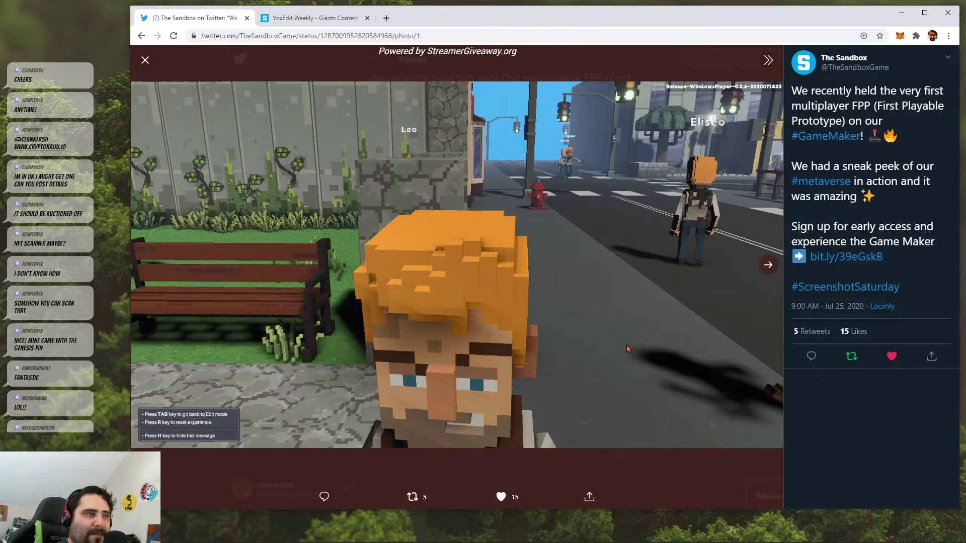
{"action": "left_click", "coordinate": [769, 266]}
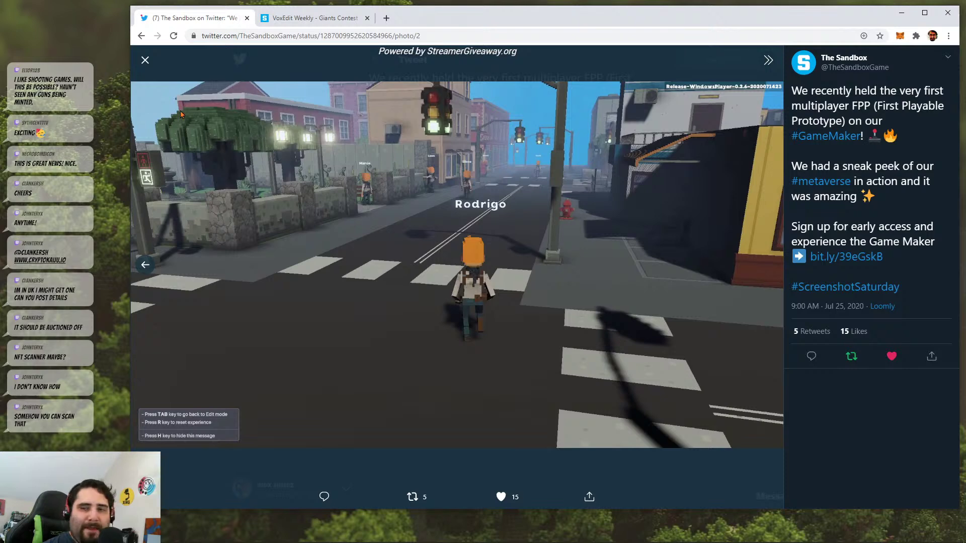
{"action": "left_click", "coordinate": [246, 17]}
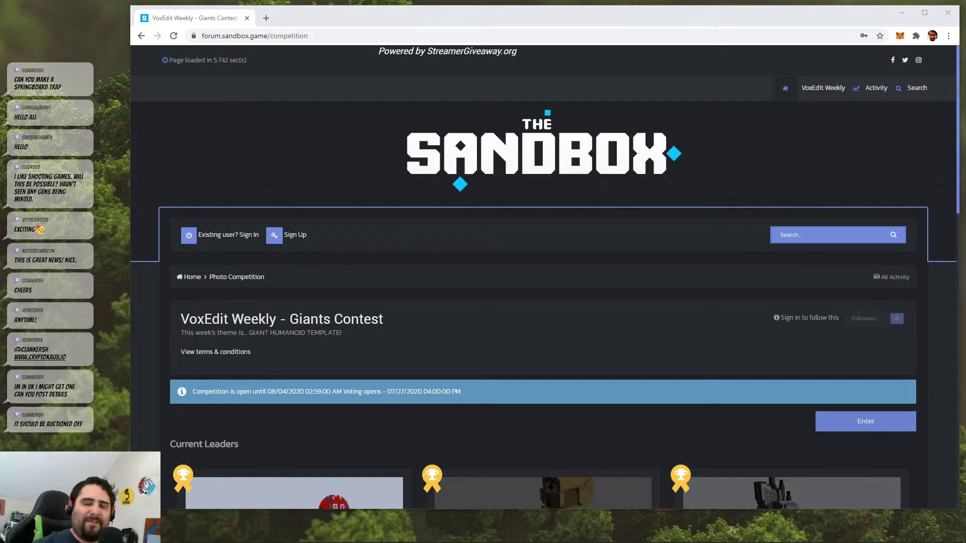
- Bring up The Sandbox website, search its shop for "fountain" and open the Sand Coin Fountain asset
{"action": "left_click_drag", "start_coordinate": [964, 151], "coordinate": [328, 1]}
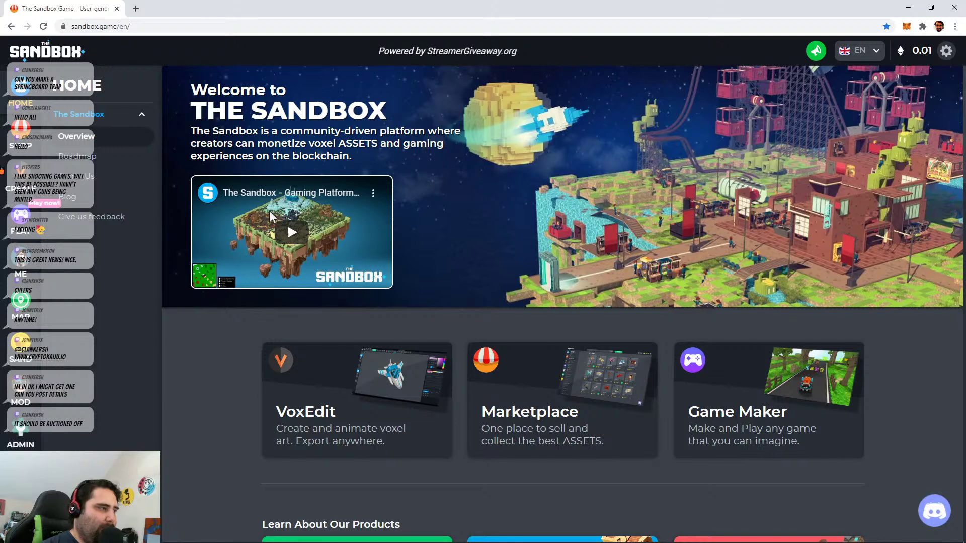
{"action": "left_click", "coordinate": [9, 129]}
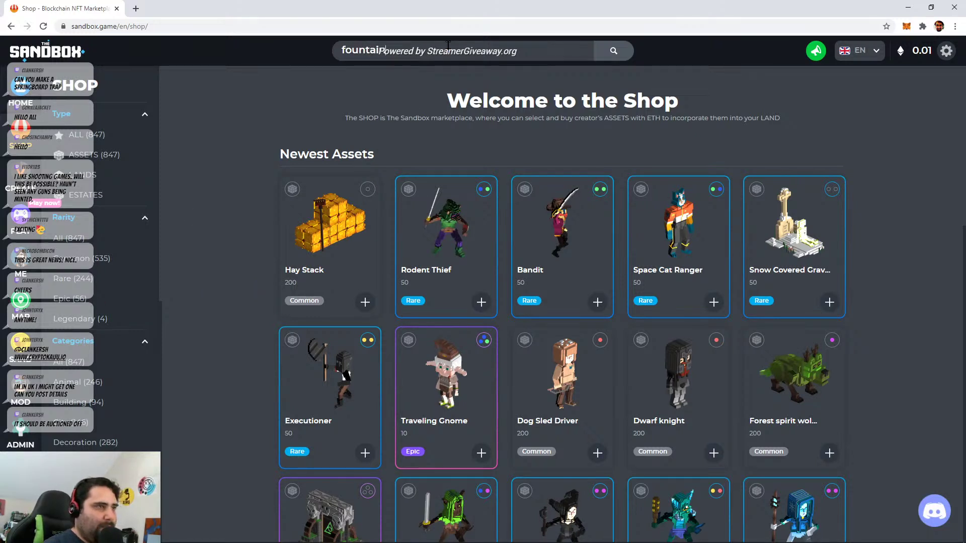
{"action": "key", "text": "Return"}
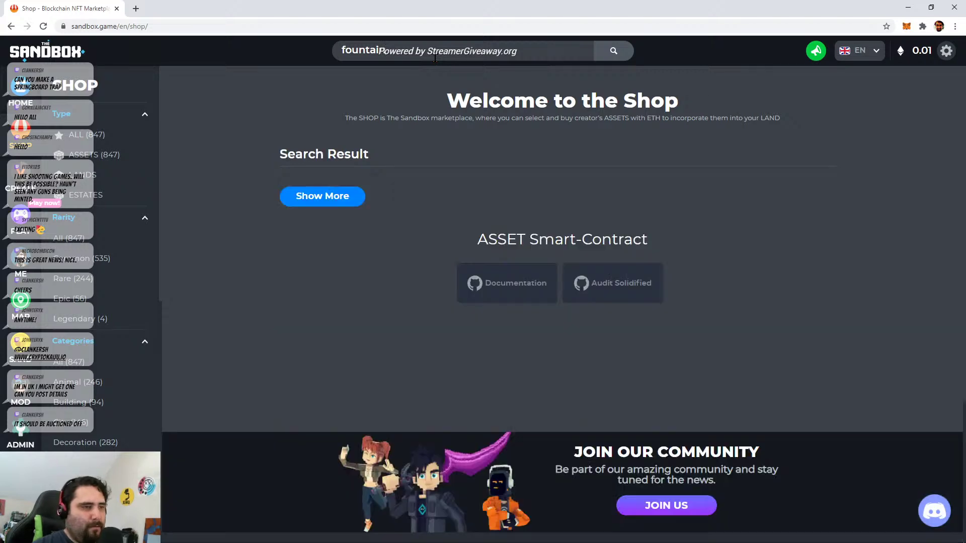
{"action": "left_click", "coordinate": [468, 216]}
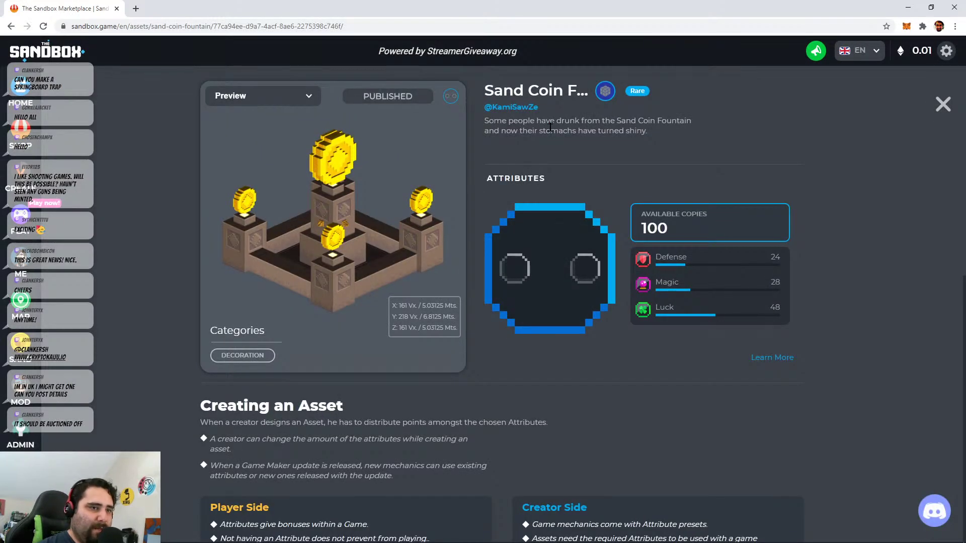
- Review the Sand Coin Fountain's details and 3D model, and close the asset page
{"action": "scroll", "coordinate": [558, 273], "scroll_direction": "down", "scroll_amount": 5}
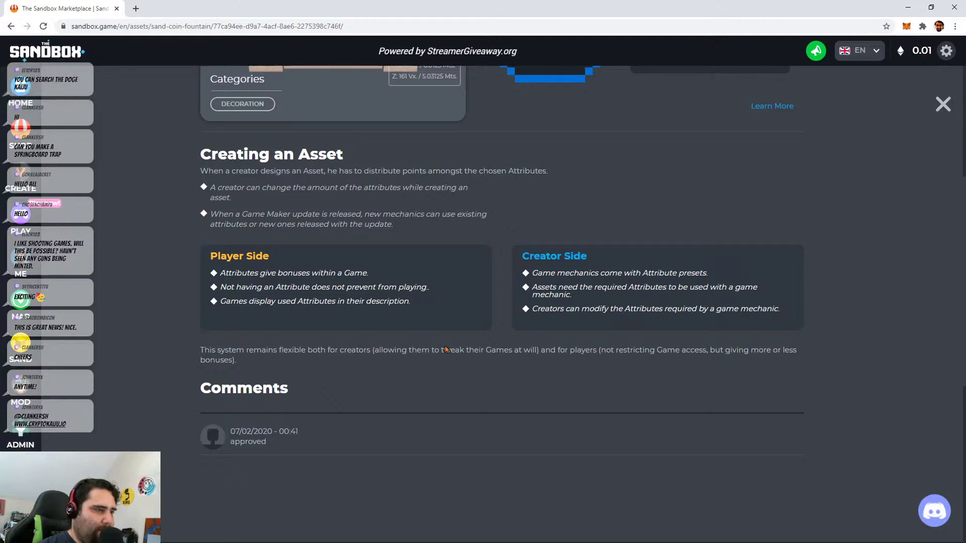
{"action": "scroll", "coordinate": [390, 364], "scroll_direction": "up", "scroll_amount": 5}
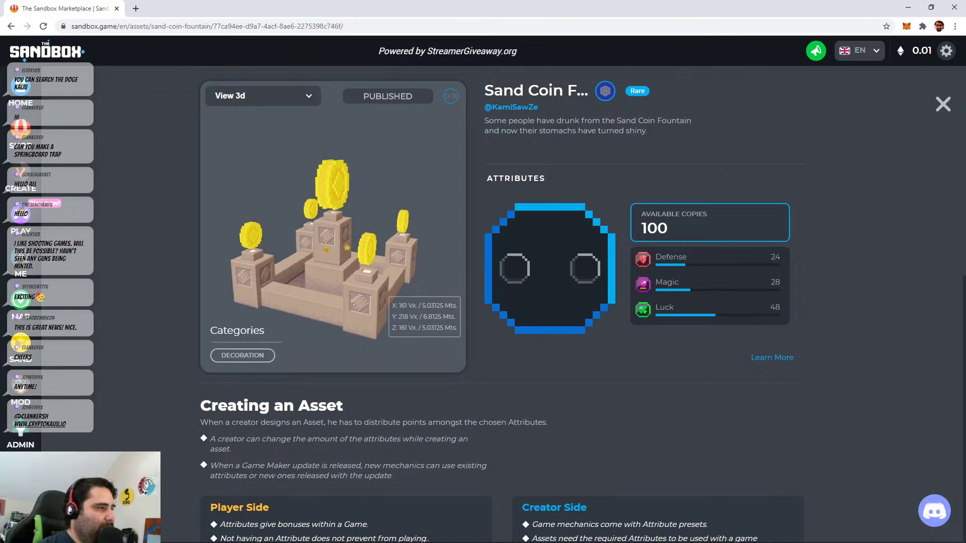
{"action": "left_click", "coordinate": [943, 104]}
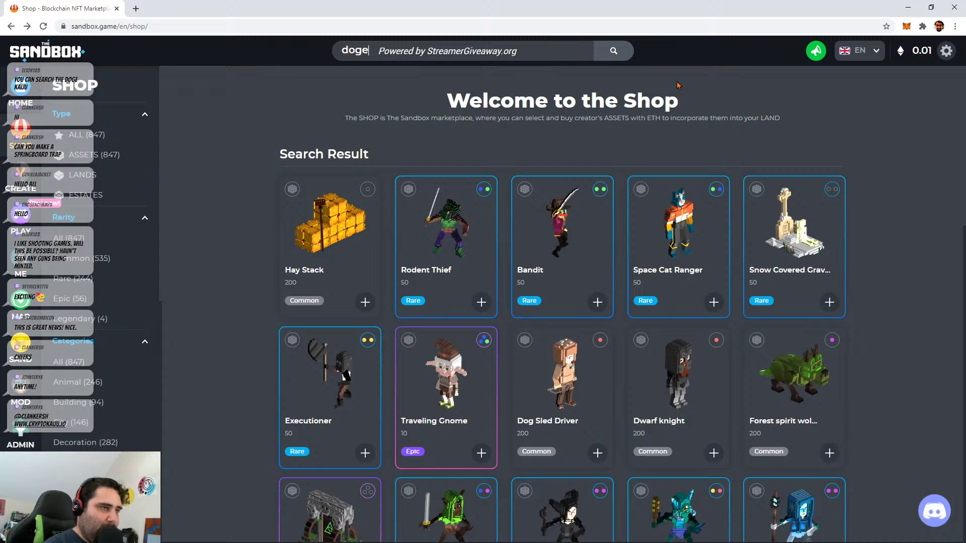
- Search the shop for "dogejira", and open the Dogejira asset to view its 3D model from another angle
{"action": "type", "text": "dogejira"}
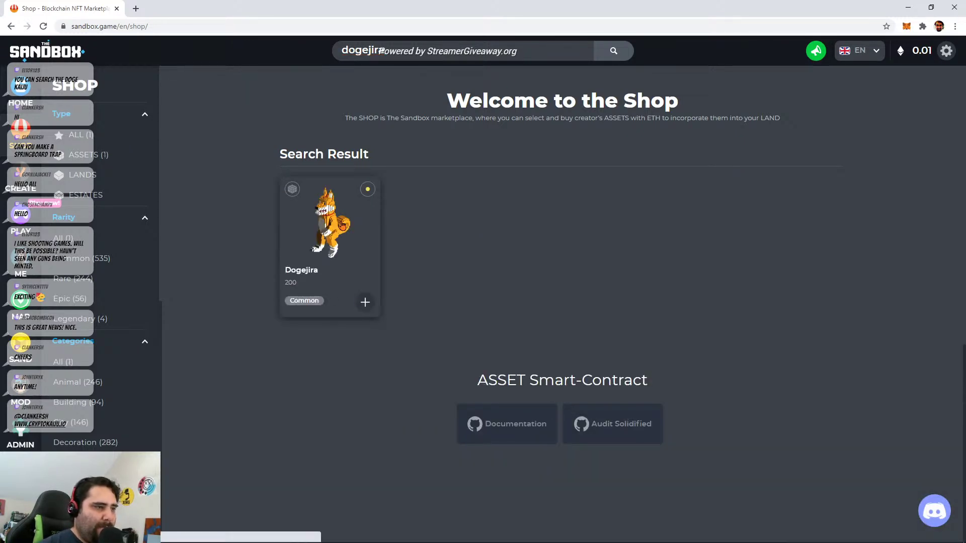
{"action": "left_click", "coordinate": [342, 225]}
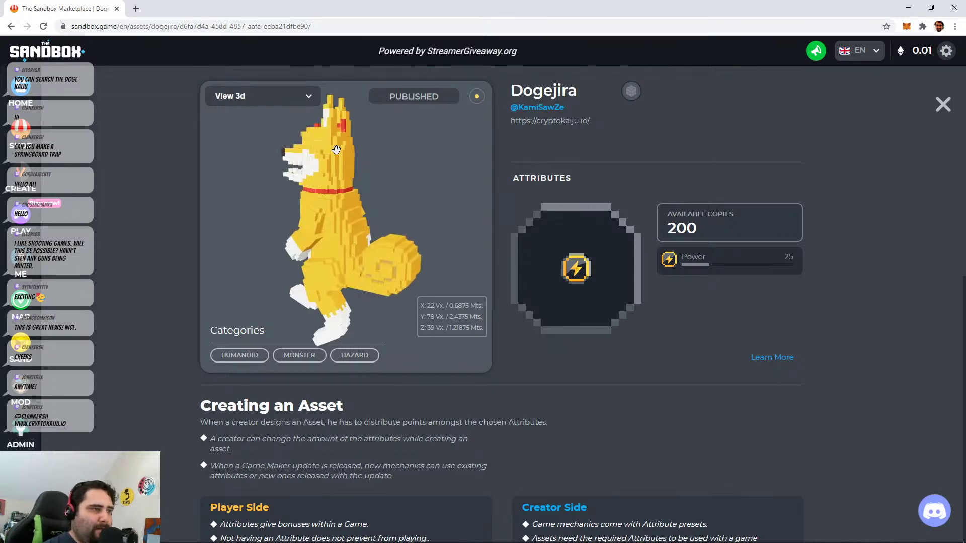
{"action": "left_click_drag", "start_coordinate": [311, 178], "coordinate": [391, 180]}
- Play the Dogejira's Idle 01 animation and view the model from different angles
{"action": "left_click", "coordinate": [302, 95]}
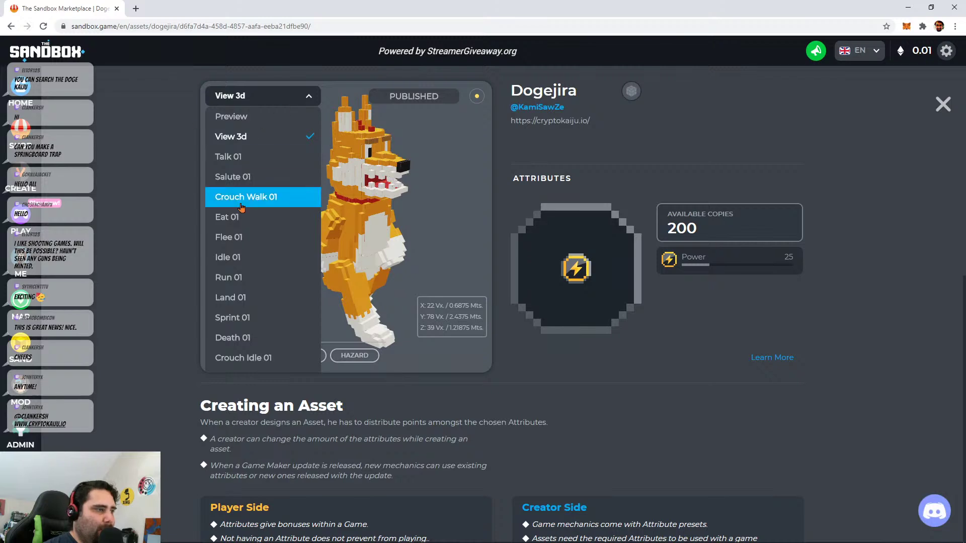
{"action": "left_click", "coordinate": [257, 263]}
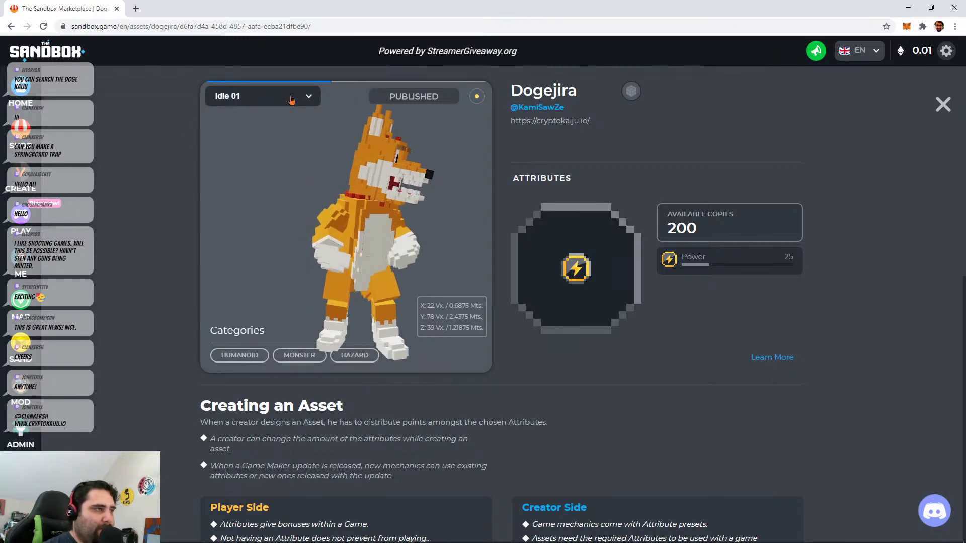
{"action": "left_click", "coordinate": [288, 28]}
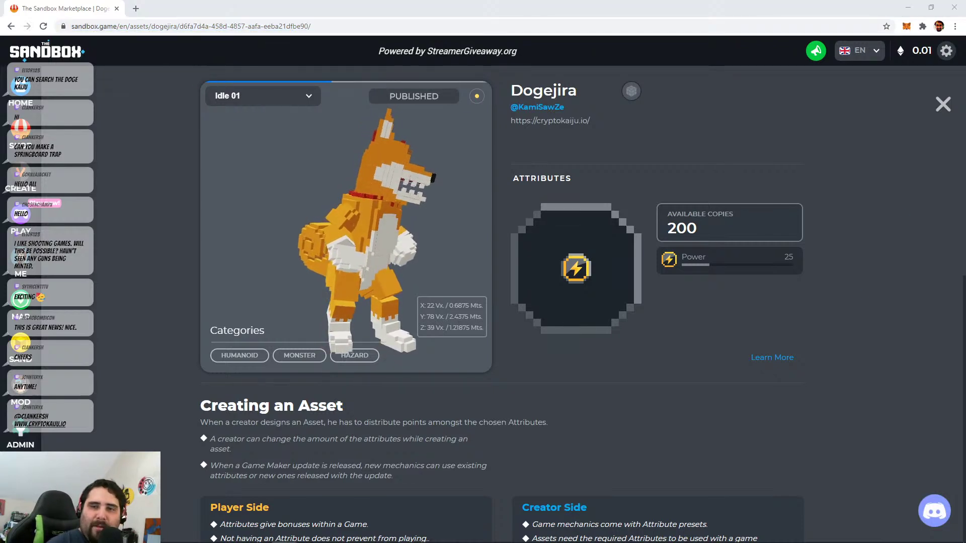
{"action": "left_click_drag", "start_coordinate": [473, 222], "coordinate": [383, 243]}
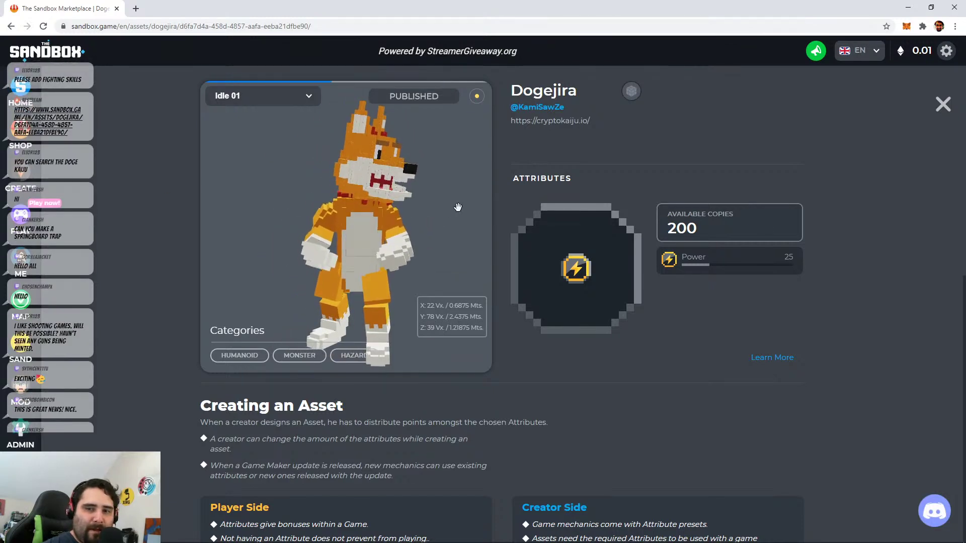
- Play the Dogejira's Jump 01 animation
{"action": "left_click", "coordinate": [262, 96]}
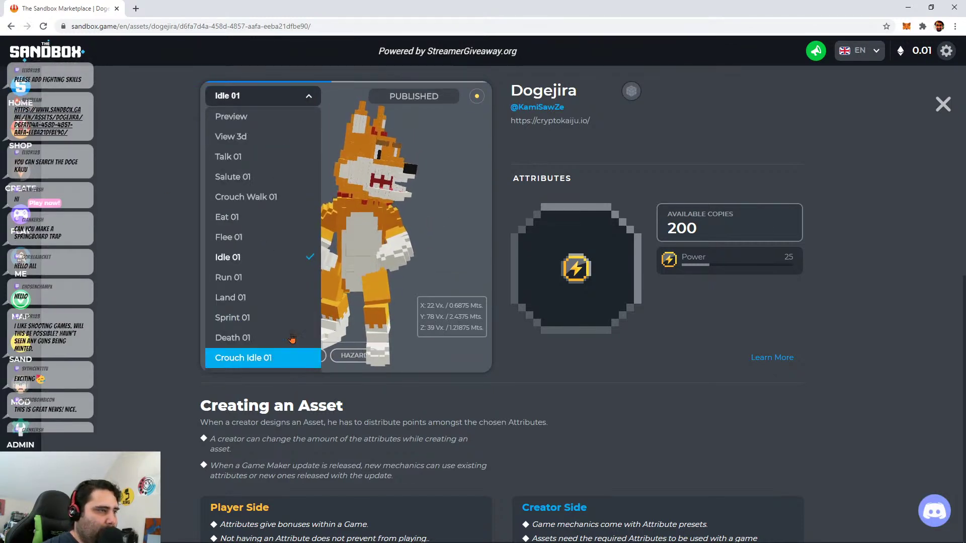
{"action": "scroll", "coordinate": [267, 361], "scroll_direction": "down", "scroll_amount": 1}
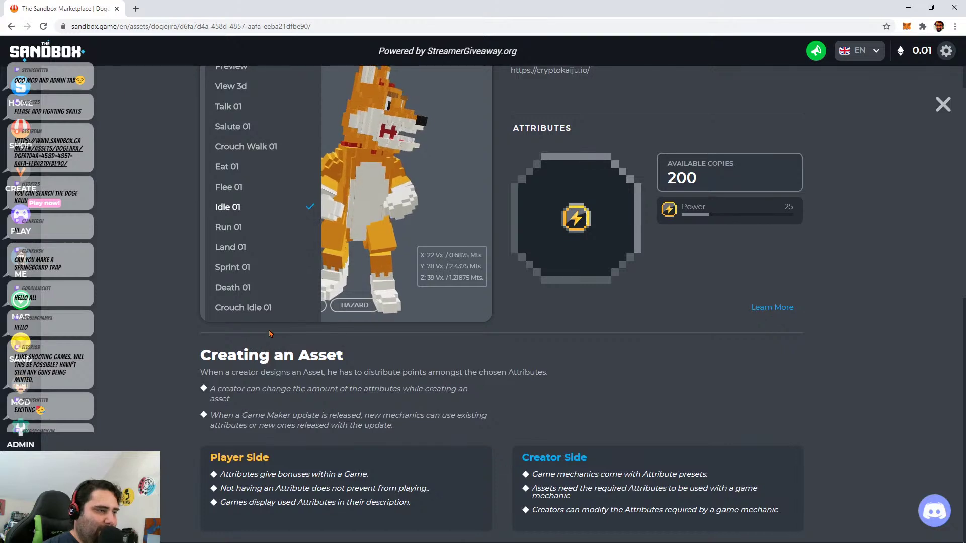
{"action": "scroll", "coordinate": [263, 109], "scroll_direction": "up", "scroll_amount": 1}
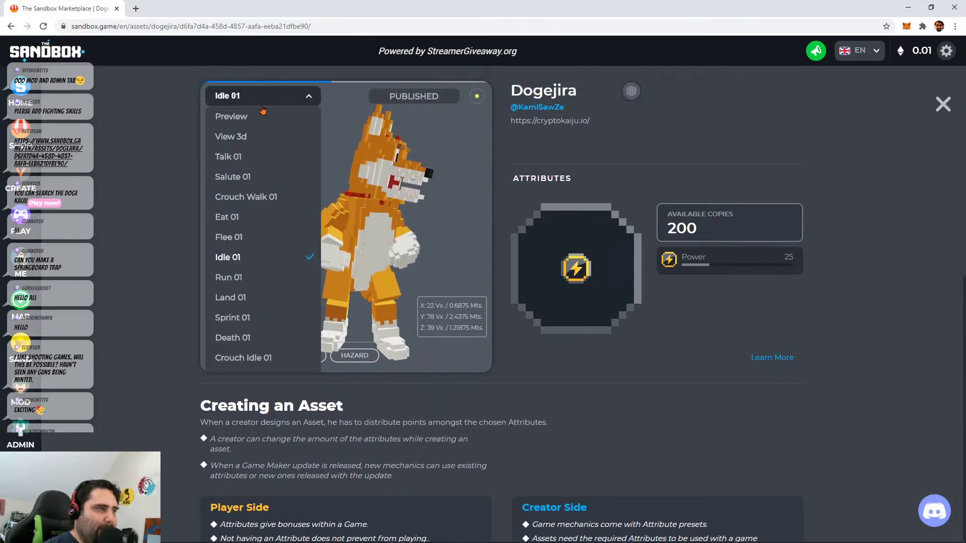
{"action": "left_click", "coordinate": [236, 370]}
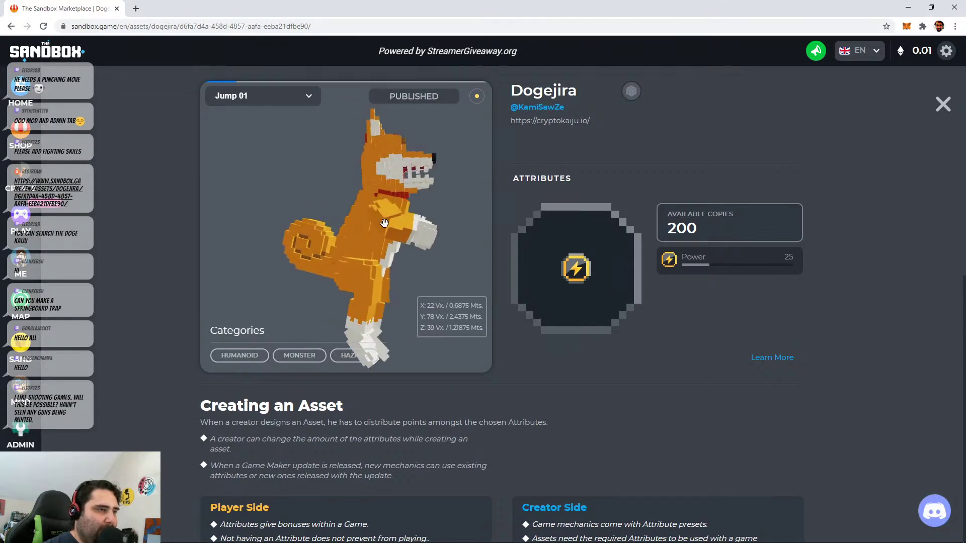
- Play the Dogejira's Land 01 animation, and return the model display to Preview
{"action": "left_click", "coordinate": [308, 96]}
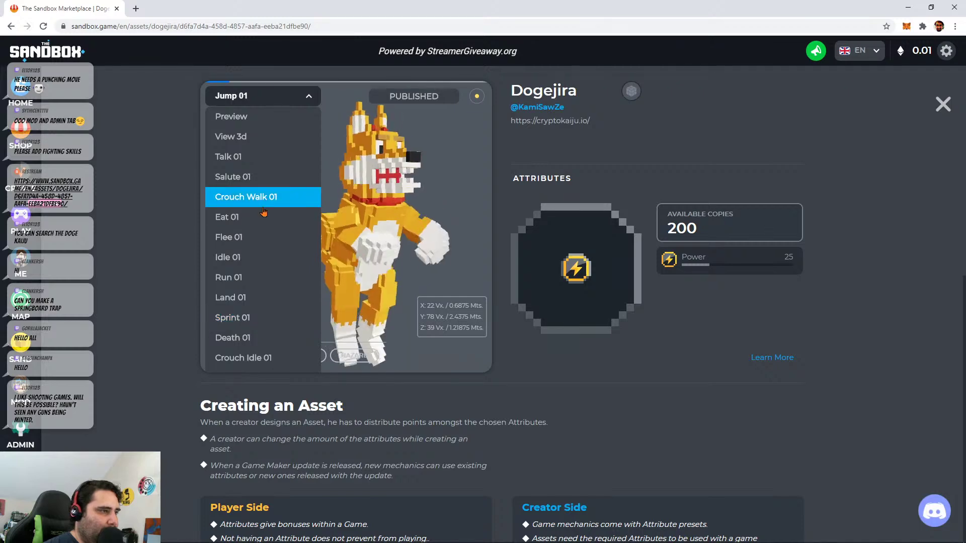
{"action": "left_click", "coordinate": [263, 317]}
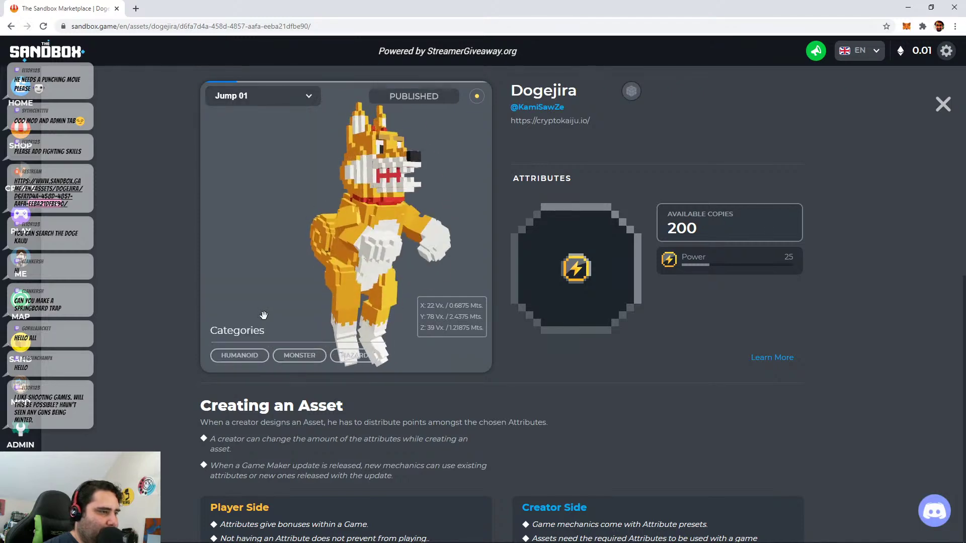
{"action": "left_click", "coordinate": [262, 96]}
{"action": "left_click", "coordinate": [272, 294]}
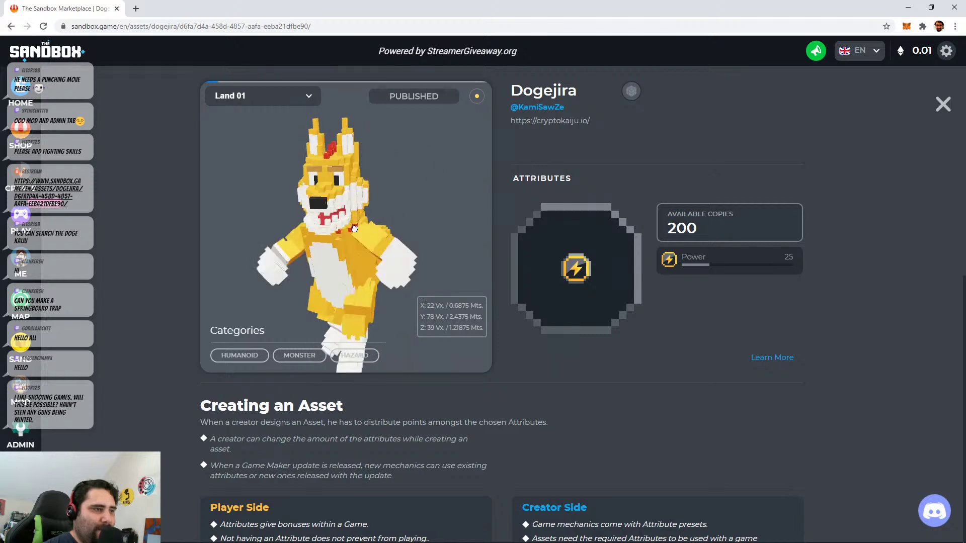
{"action": "left_click", "coordinate": [282, 97]}
{"action": "left_click", "coordinate": [254, 116]}
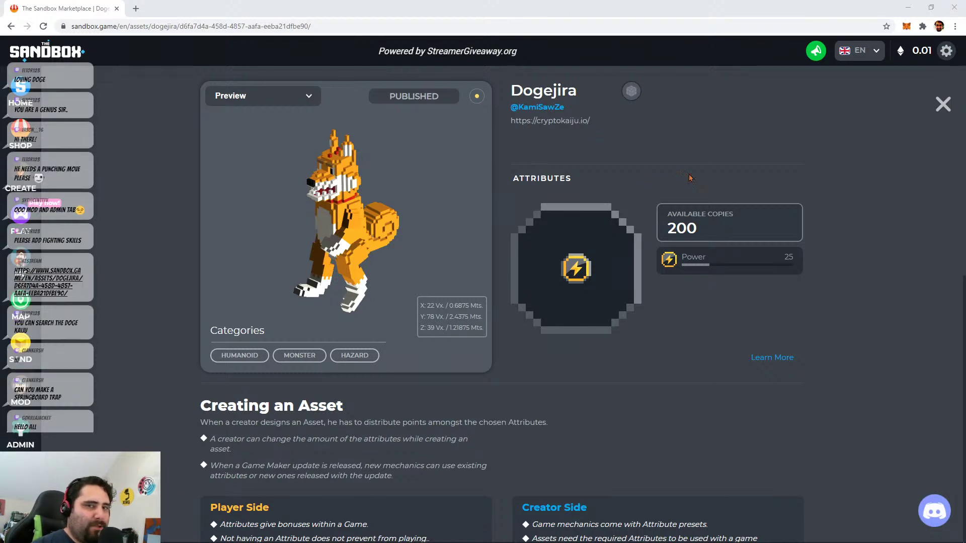
- Examine the list of animations available for the Dogejira asset while keeping the Preview display
{"action": "left_click", "coordinate": [300, 96]}
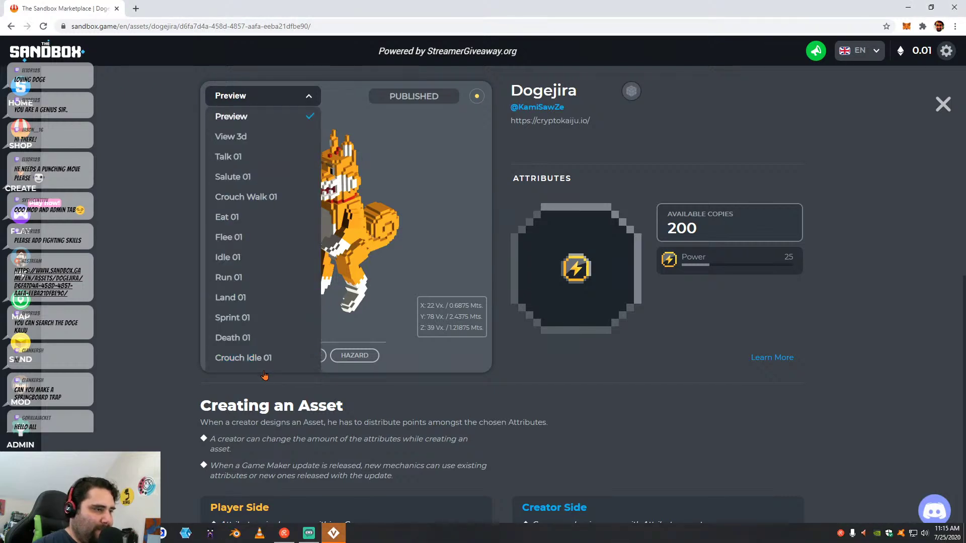
{"action": "scroll", "coordinate": [258, 242], "scroll_direction": "down", "scroll_amount": 2}
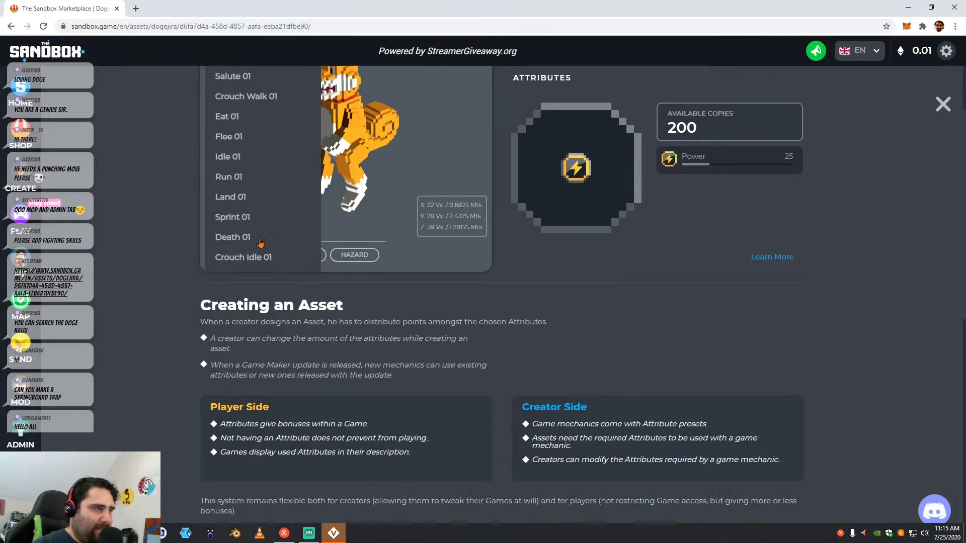
{"action": "scroll", "coordinate": [259, 202], "scroll_direction": "up", "scroll_amount": 2}
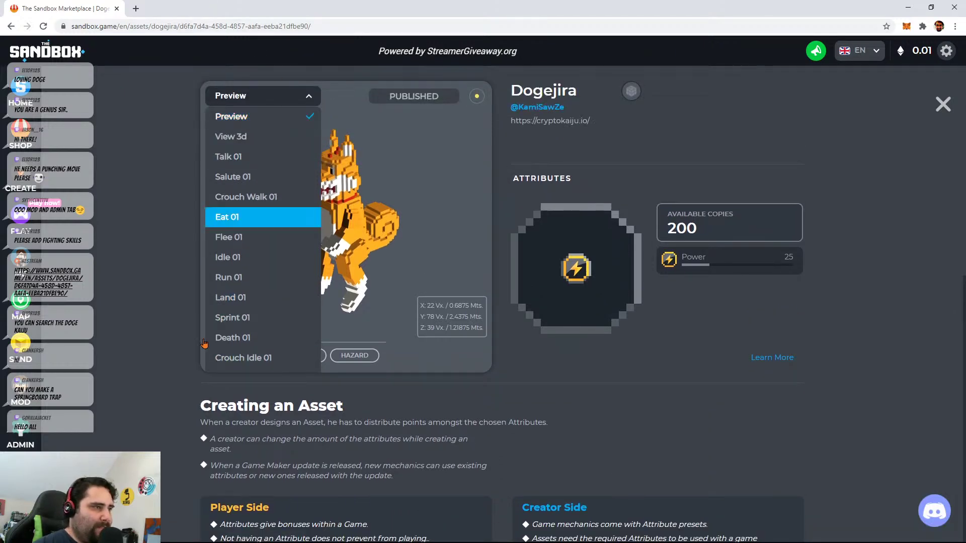
{"action": "left_click", "coordinate": [181, 115]}
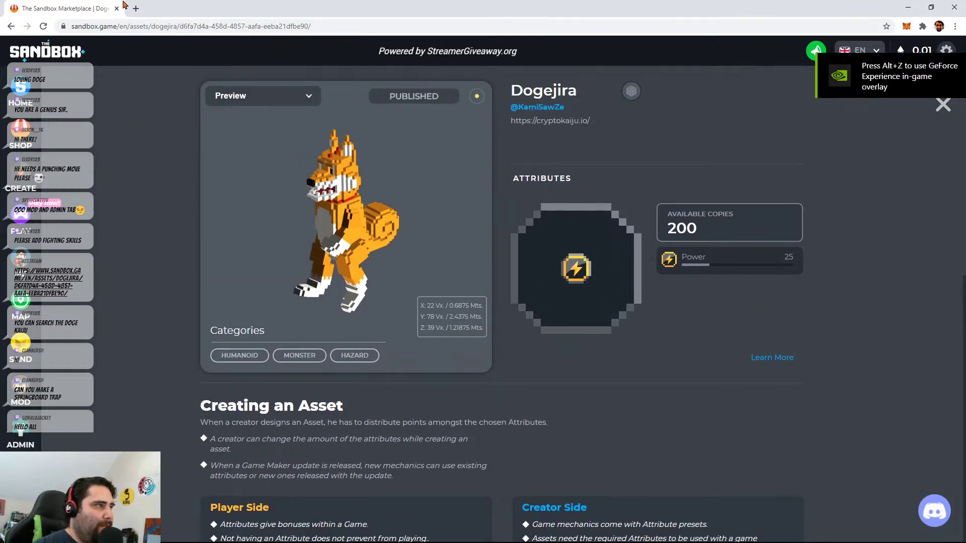
{"action": "left_click", "coordinate": [284, 96]}
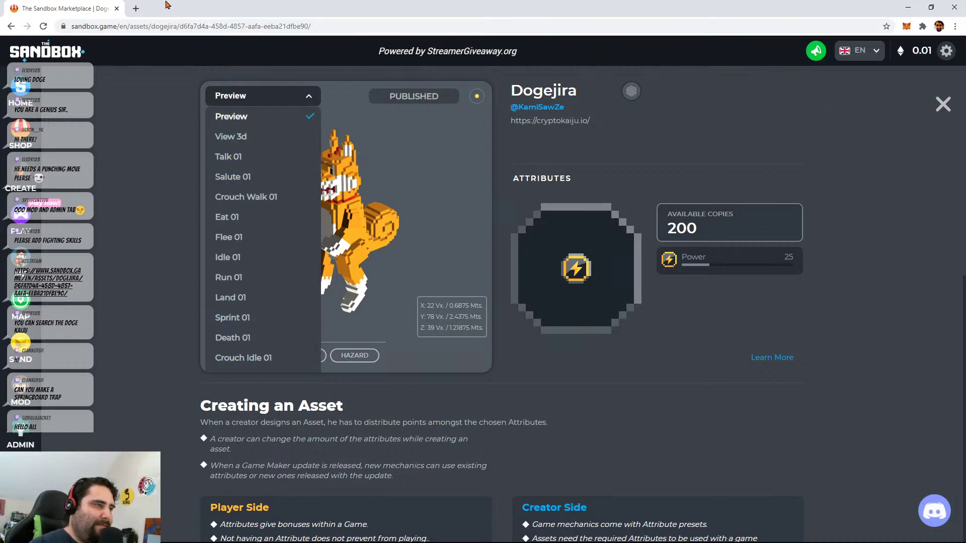
{"action": "left_click", "coordinate": [280, 117]}
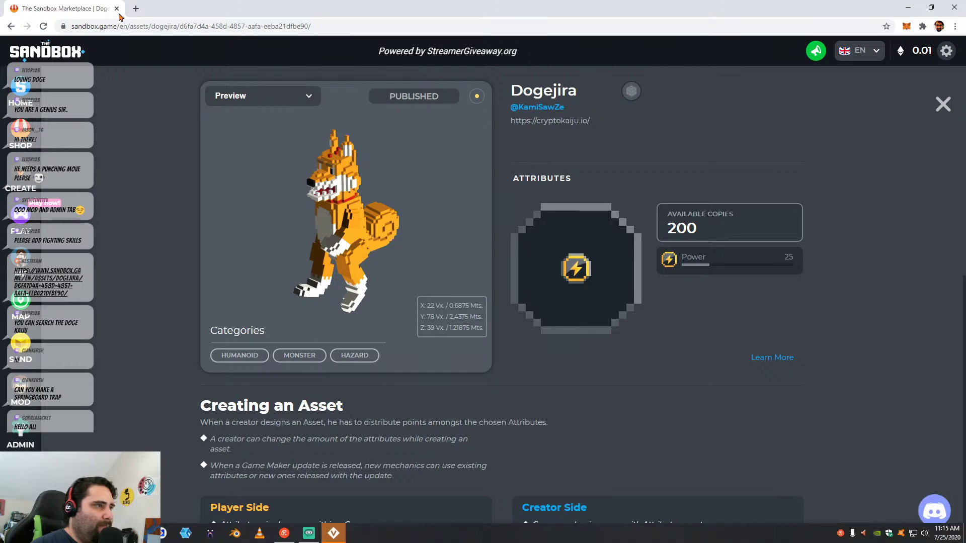
{"action": "left_click", "coordinate": [266, 96]}
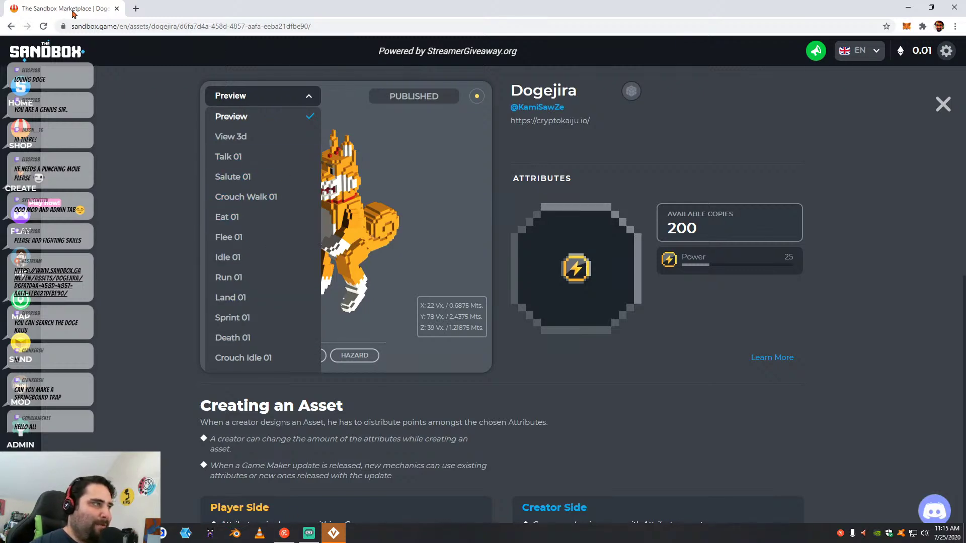
- Move the marketplace browser window aside, switch to VoxEdit, and reposition and shrink its window
{"action": "left_click_drag", "start_coordinate": [118, 10], "coordinate": [804, 243]}
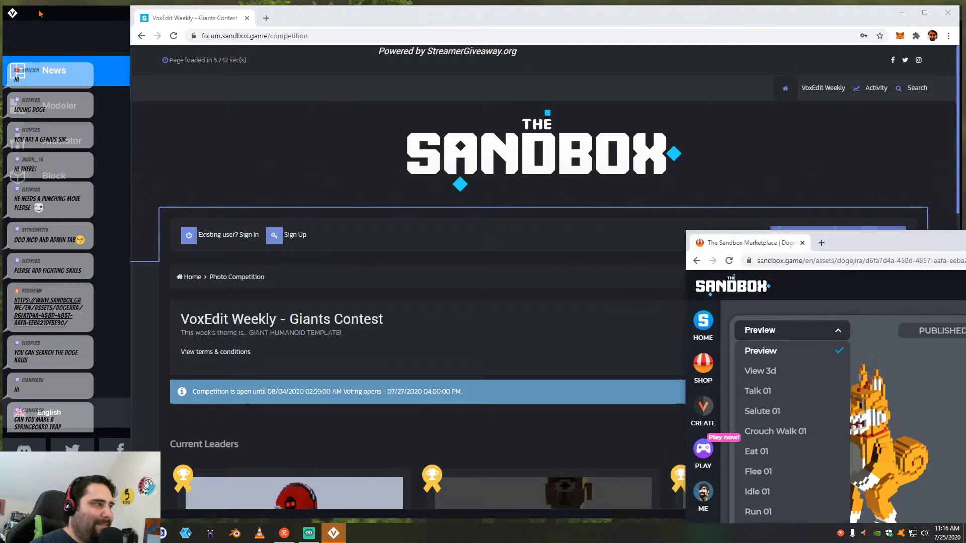
{"action": "left_click", "coordinate": [62, 24]}
{"action": "left_click_drag", "start_coordinate": [79, 17], "coordinate": [965, 101]}
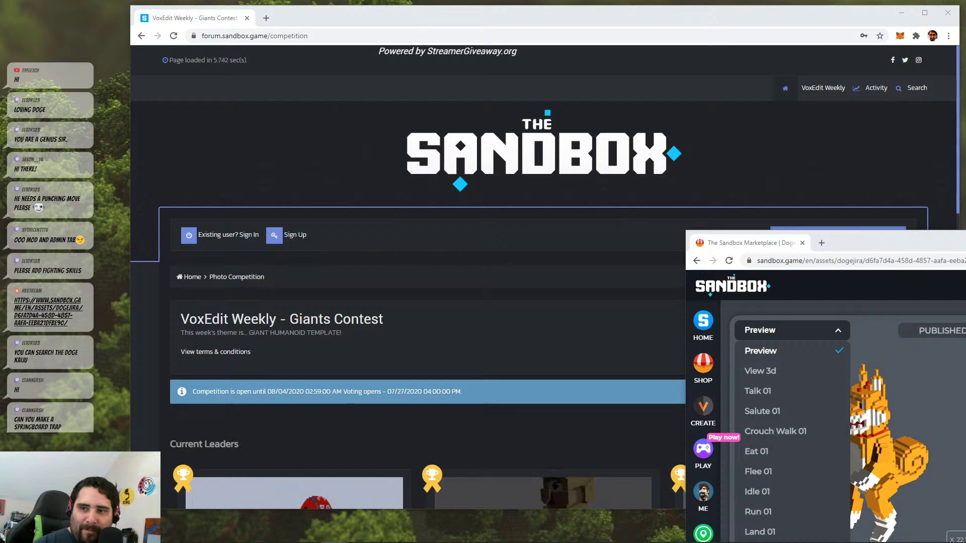
{"action": "left_click_drag", "start_coordinate": [965, 181], "coordinate": [965, 121]}
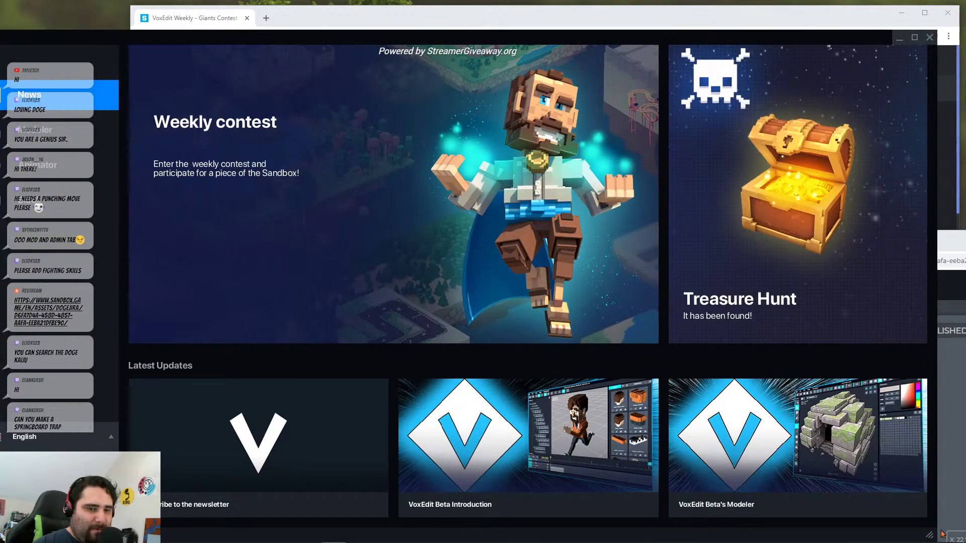
{"action": "left_click_drag", "start_coordinate": [930, 536], "coordinate": [614, 424]}
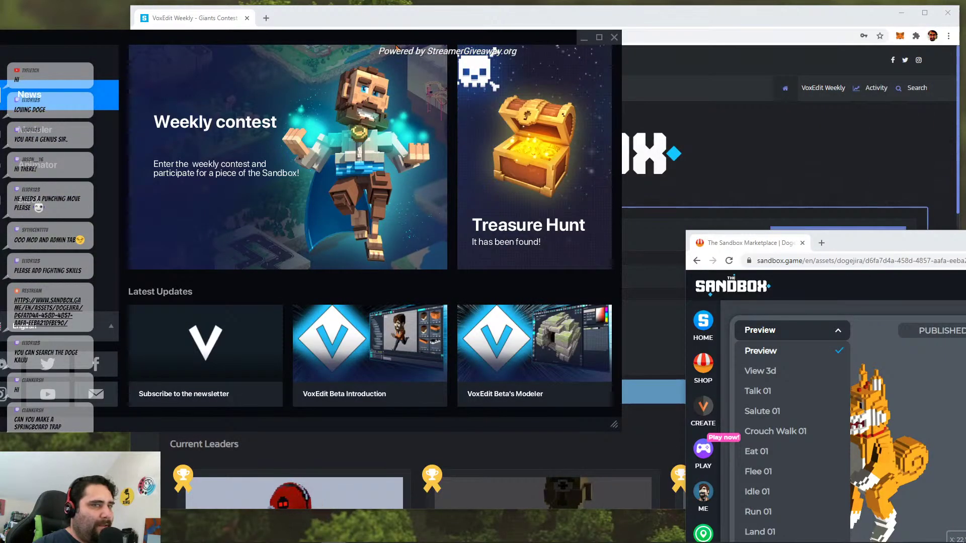
- Close the VoxEdit home window and reposition the forum browser window to show the Giants Contest's current leaders
{"action": "left_click", "coordinate": [615, 37]}
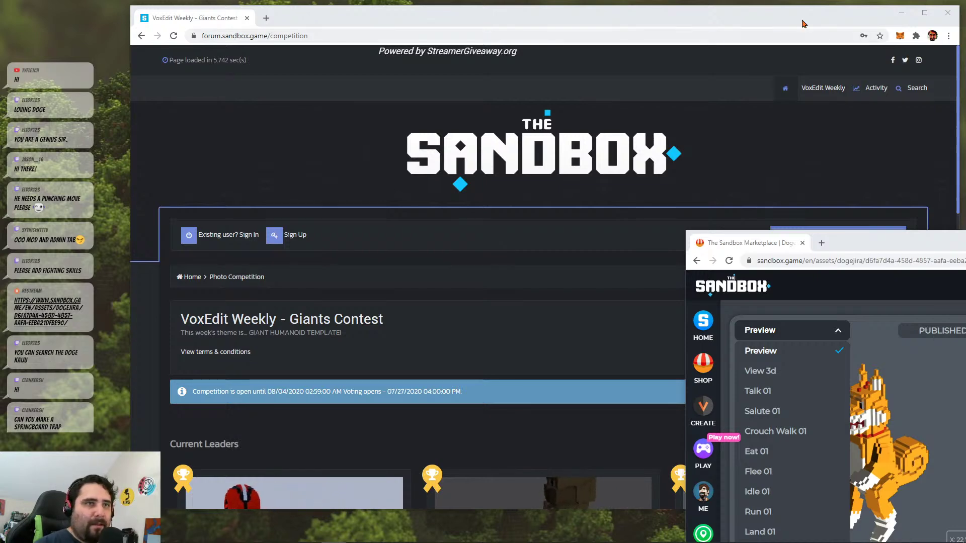
{"action": "left_click_drag", "start_coordinate": [804, 23], "coordinate": [745, 26]}
{"action": "scroll", "coordinate": [718, 246], "scroll_direction": "down", "scroll_amount": 7}
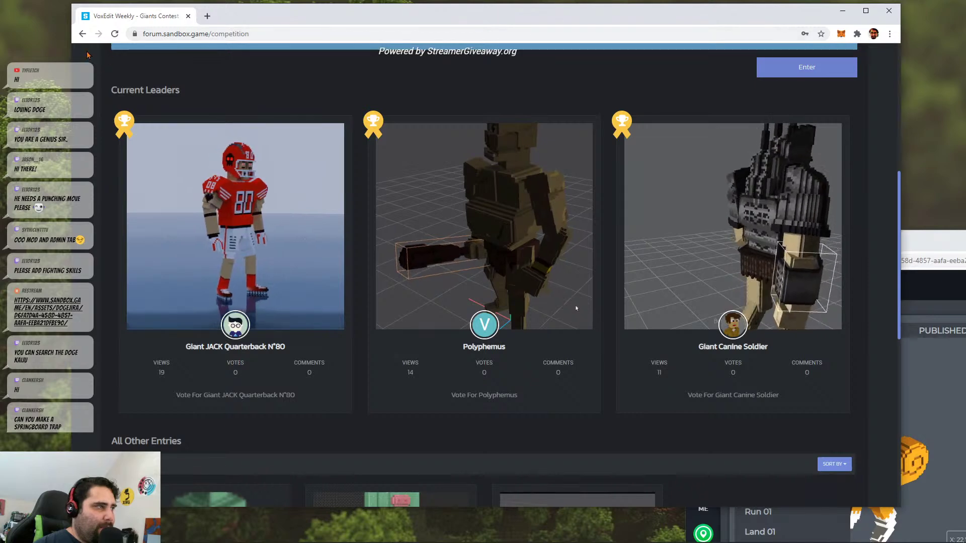
- Go back to the Giants Contest forum topic to select its web address, and return to the competition page
{"action": "key", "text": "alt+Left"}
{"action": "left_click", "coordinate": [243, 32]}
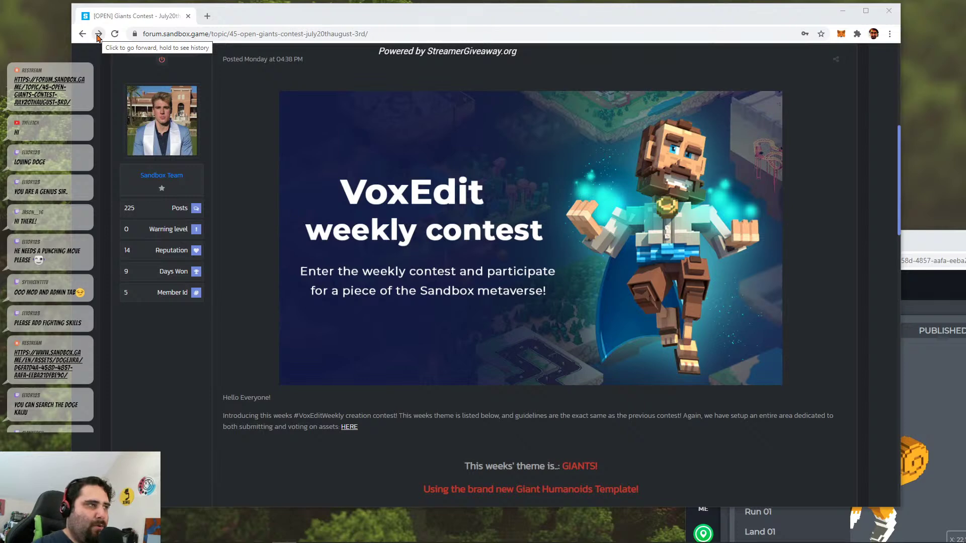
{"action": "left_click", "coordinate": [98, 34]}
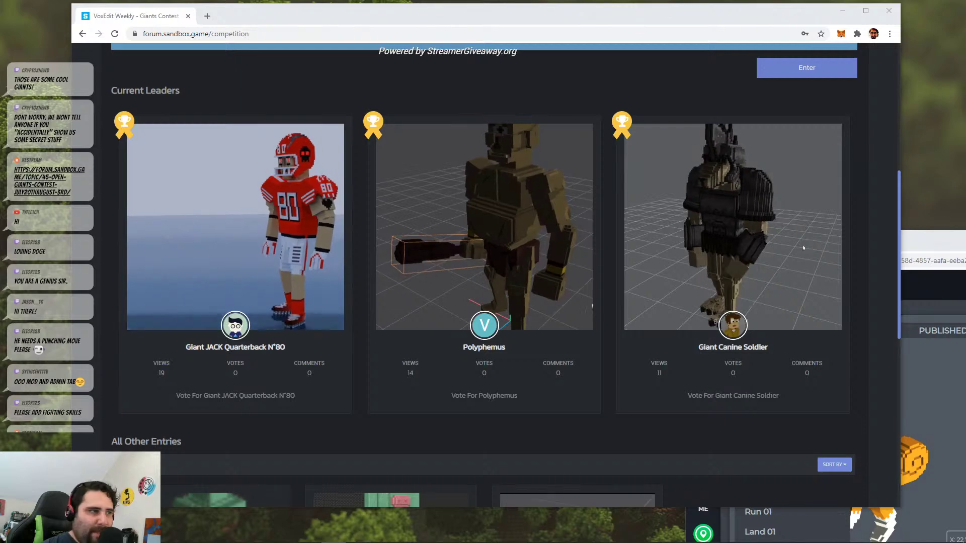
- Examine the current leaders and all other entries submitted to the VoxEdit Weekly Giants Contest
{"action": "scroll", "coordinate": [789, 257], "scroll_direction": "down", "scroll_amount": 5}
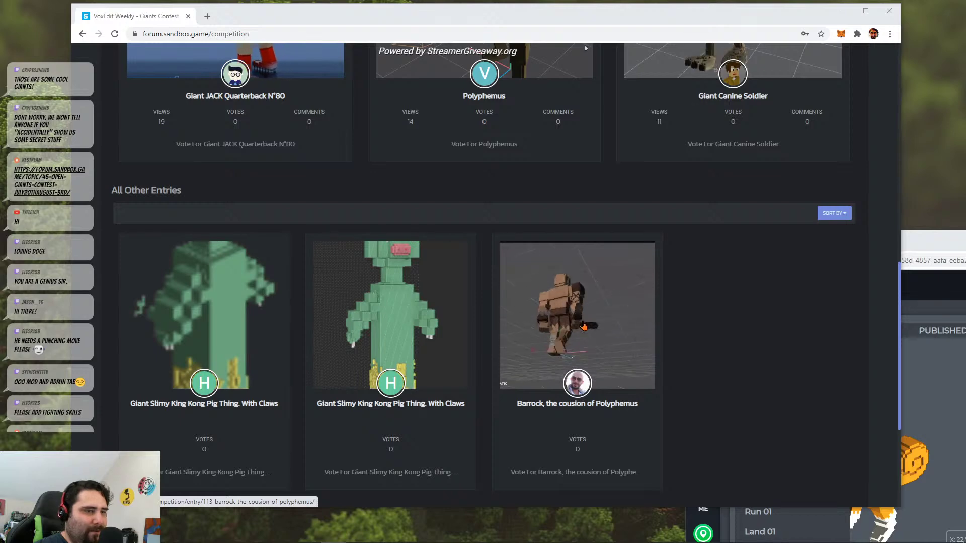
{"action": "scroll", "coordinate": [596, 345], "scroll_direction": "up", "scroll_amount": 10}
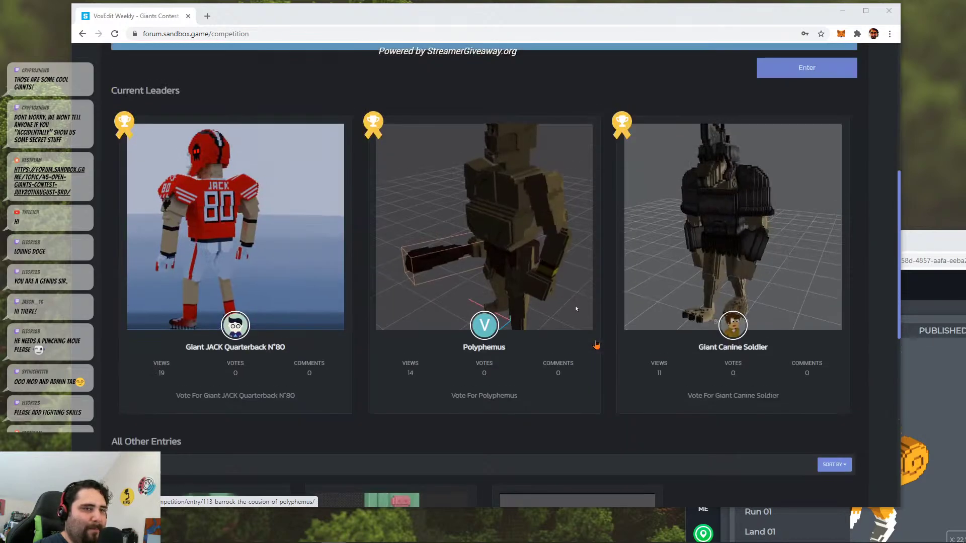
{"action": "scroll", "coordinate": [595, 346], "scroll_direction": "down", "scroll_amount": 4}
{"action": "scroll", "coordinate": [596, 345], "scroll_direction": "down", "scroll_amount": 1}
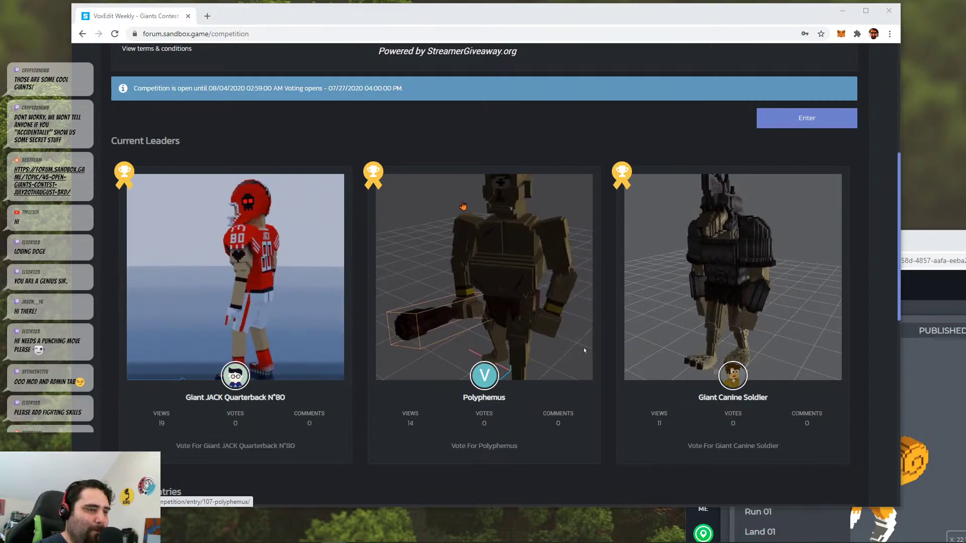
{"action": "scroll", "coordinate": [504, 250], "scroll_direction": "down", "scroll_amount": 8}
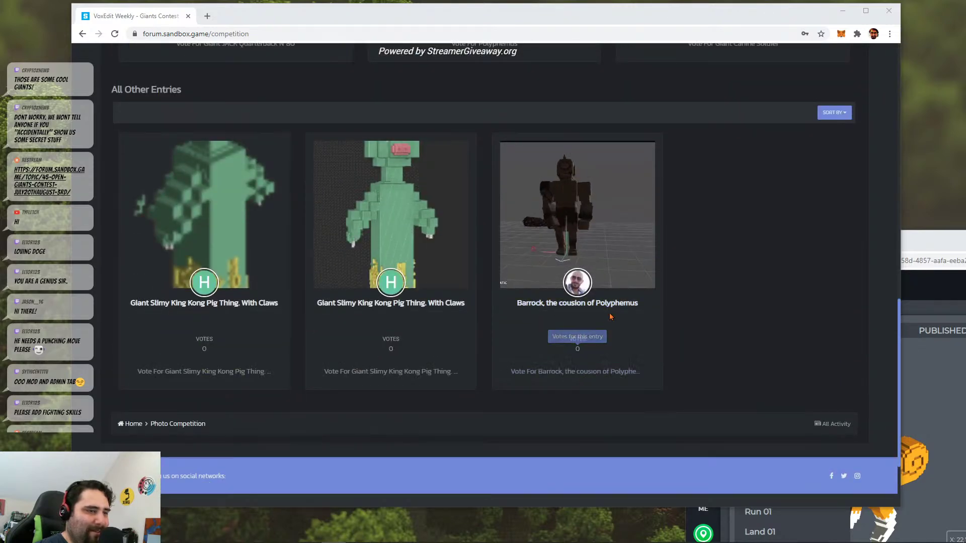
{"action": "scroll", "coordinate": [578, 308], "scroll_direction": "up", "scroll_amount": 7}
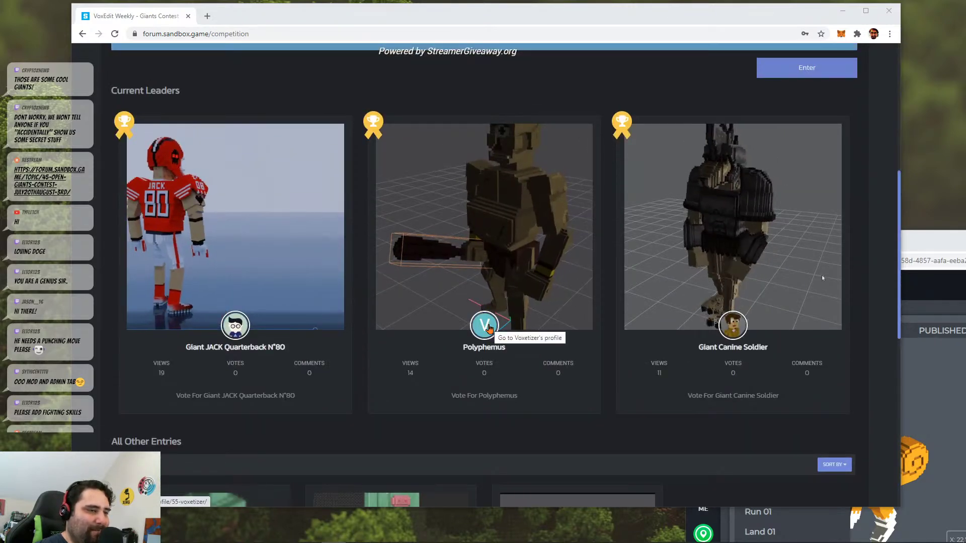
{"action": "mouse_move", "coordinate": [488, 328]}
{"action": "scroll", "coordinate": [579, 443], "scroll_direction": "down", "scroll_amount": 4}
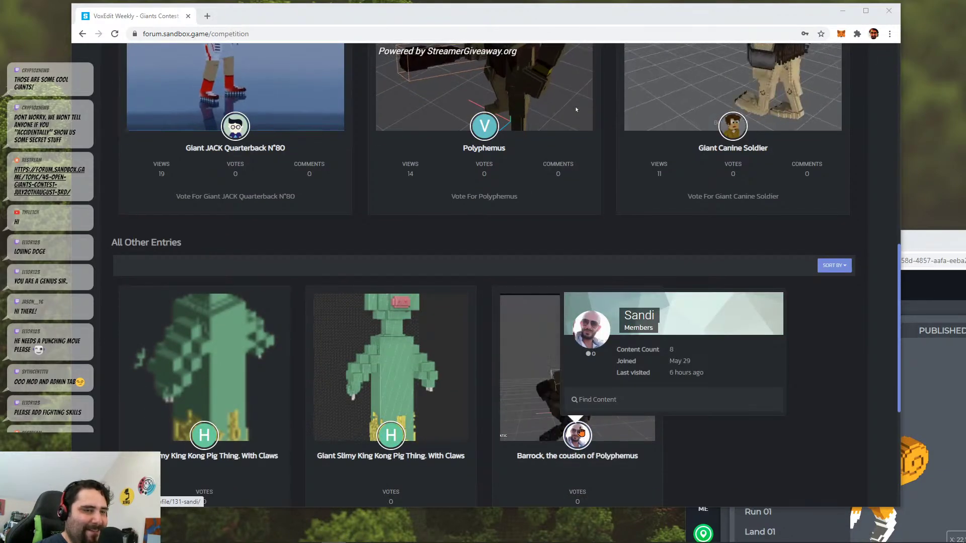
{"action": "scroll", "coordinate": [579, 443], "scroll_direction": "up", "scroll_amount": 7}
{"action": "scroll", "coordinate": [463, 372], "scroll_direction": "down", "scroll_amount": 7}
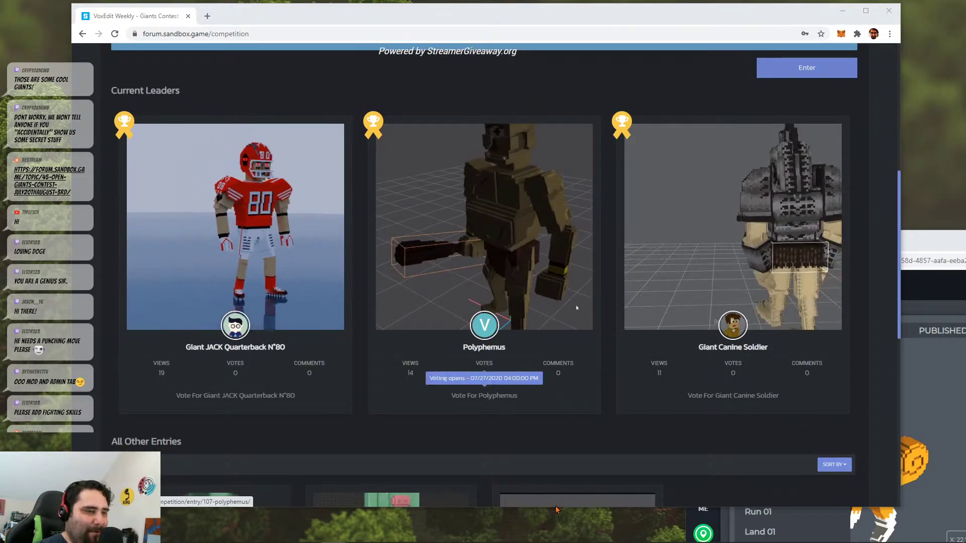
{"action": "scroll", "coordinate": [488, 248], "scroll_direction": "up", "scroll_amount": 4}
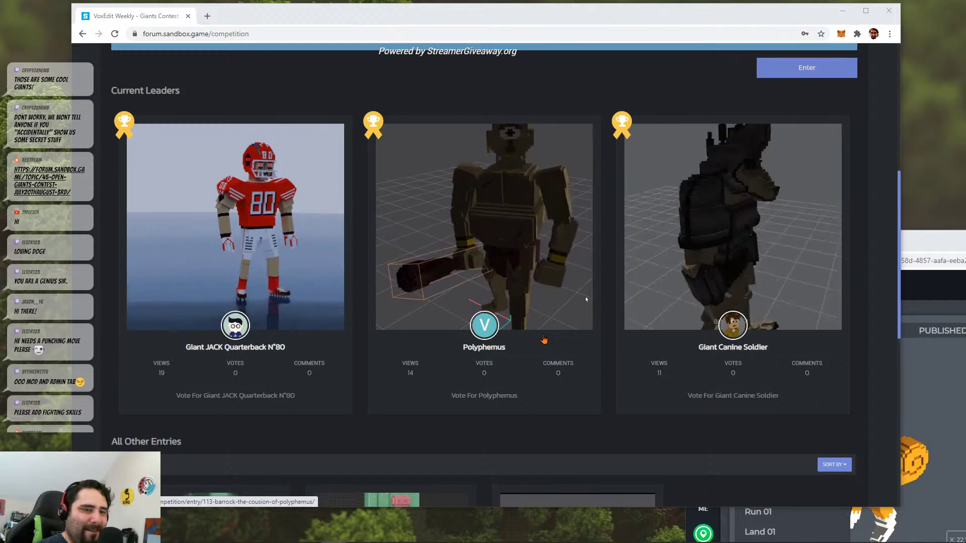
{"action": "scroll", "coordinate": [694, 311], "scroll_direction": "up", "scroll_amount": 1}
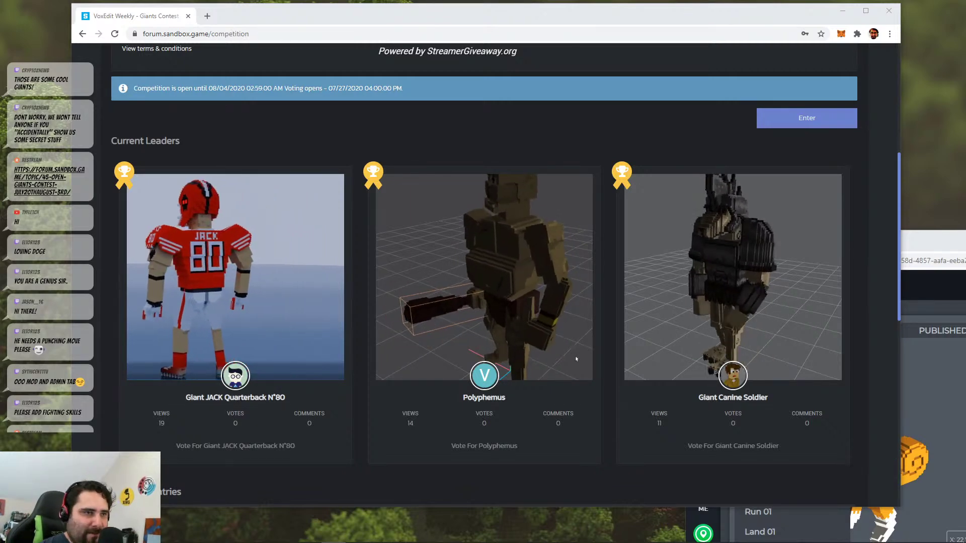
{"action": "scroll", "coordinate": [340, 369], "scroll_direction": "down", "scroll_amount": 5}
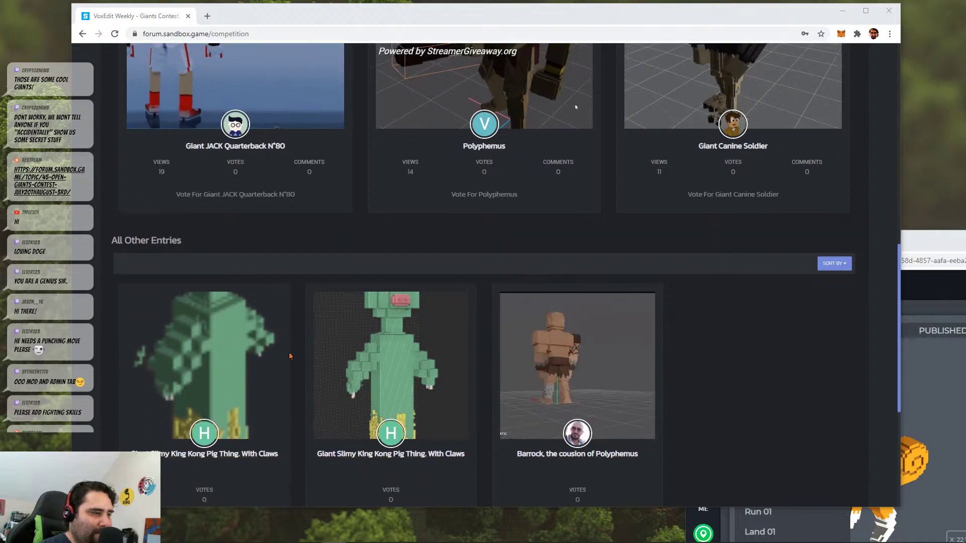
{"action": "scroll", "coordinate": [296, 301], "scroll_direction": "down", "scroll_amount": 1}
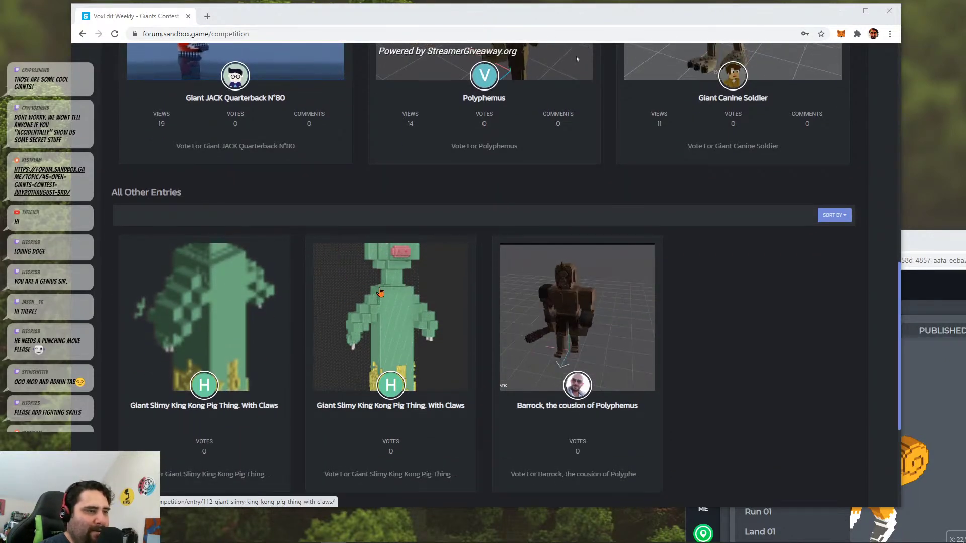
{"action": "scroll", "coordinate": [474, 285], "scroll_direction": "up", "scroll_amount": 8}
{"action": "scroll", "coordinate": [474, 286], "scroll_direction": "down", "scroll_amount": 2}
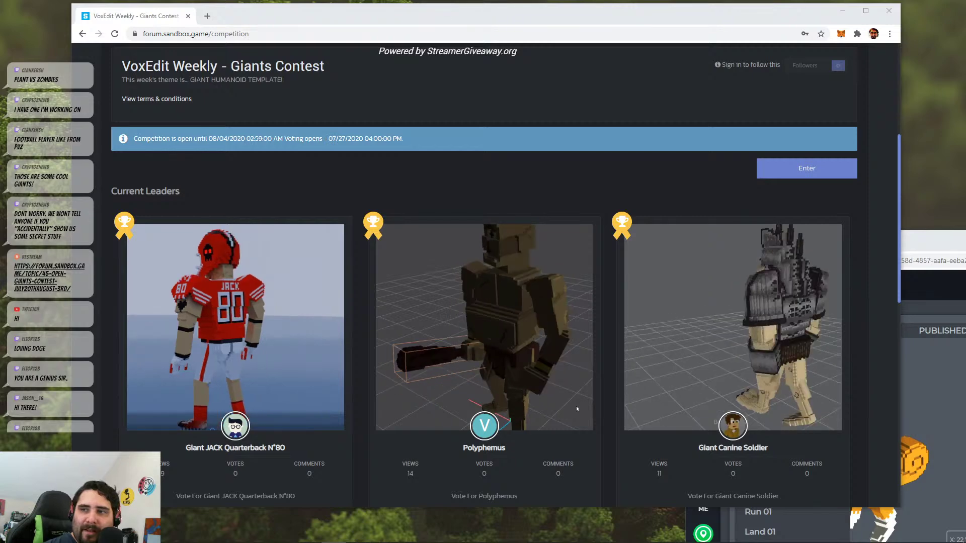
- Switch to VoxEdit with Mammals_Biped_Medium_Human.vxr open, inspect the model up close and from the front, and minimize the window
{"action": "left_click_drag", "start_coordinate": [965, 201], "coordinate": [364, 90]}
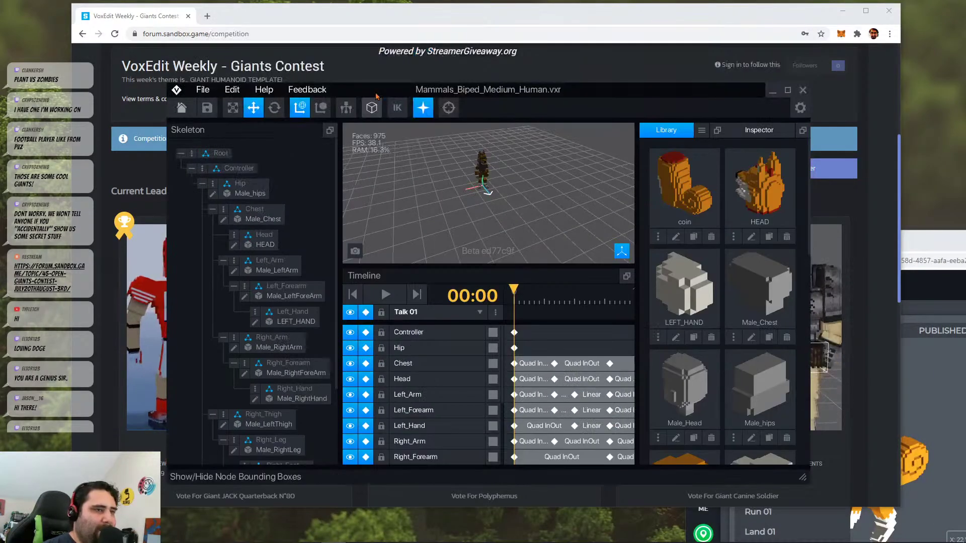
{"action": "scroll", "coordinate": [505, 162], "scroll_direction": "up", "scroll_amount": 10}
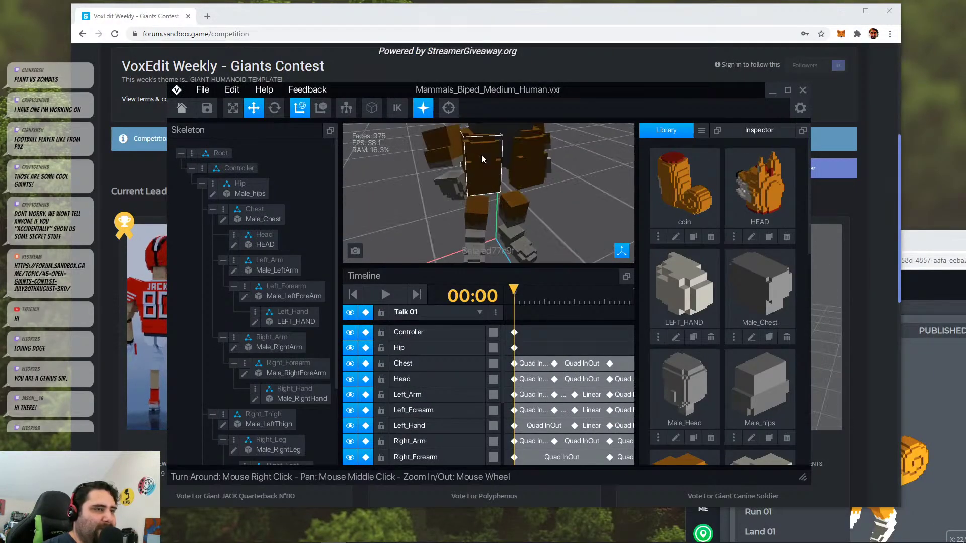
{"action": "scroll", "coordinate": [488, 193], "scroll_direction": "down", "scroll_amount": 12}
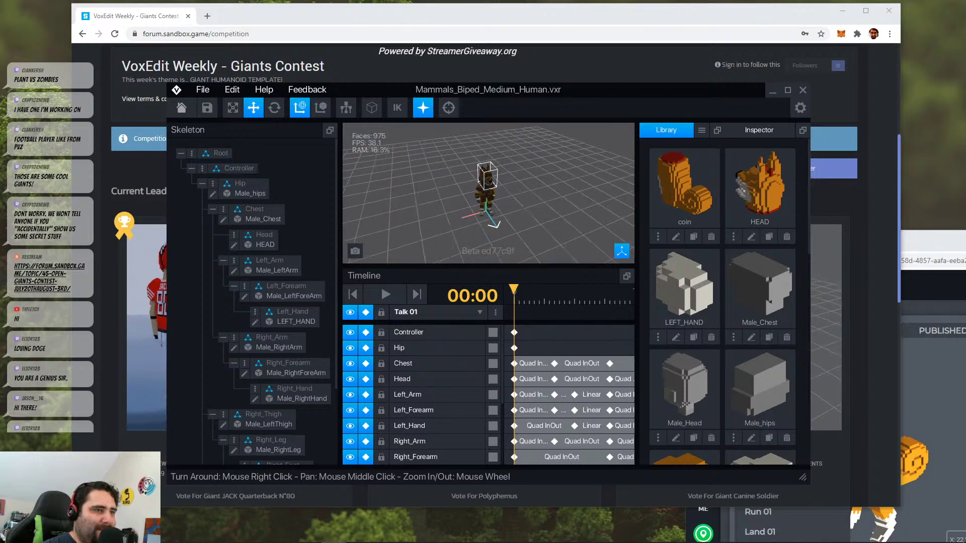
{"action": "right_click_drag", "start_coordinate": [488, 194], "coordinate": [498, 218]}
{"action": "scroll", "coordinate": [499, 231], "scroll_direction": "down", "scroll_amount": 5}
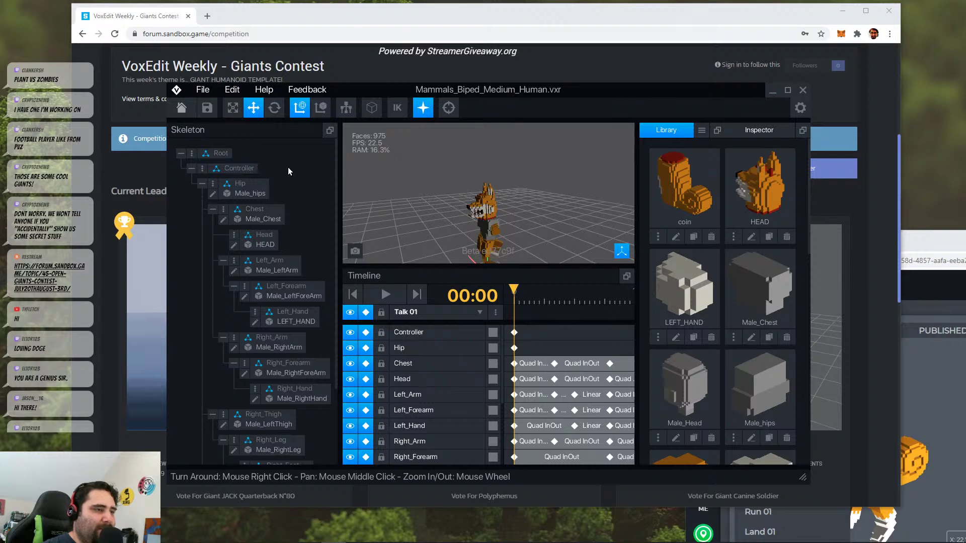
{"action": "left_click", "coordinate": [773, 90]}
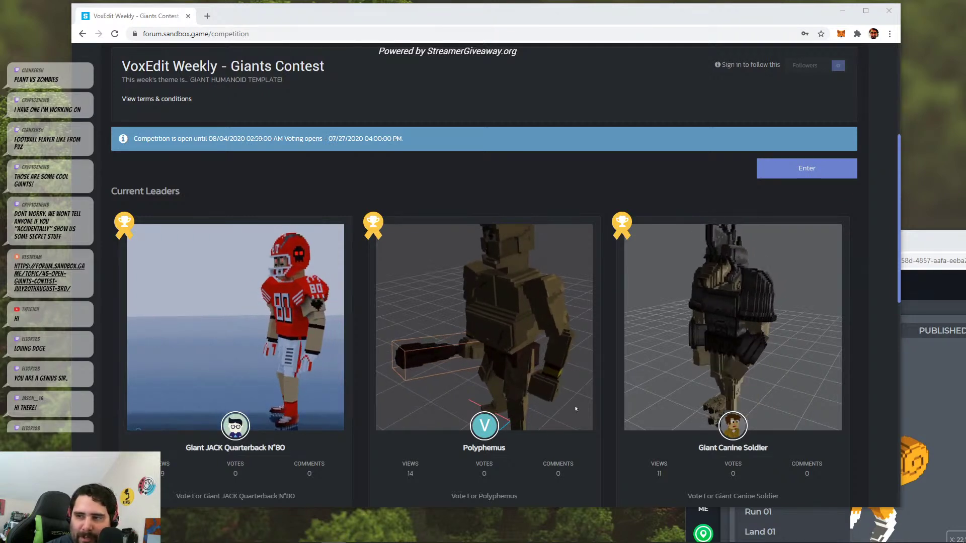
- Switch to the marketplace browser window showing Dogejira and move it fully into view over the contest page
{"action": "left_click", "coordinate": [931, 243]}
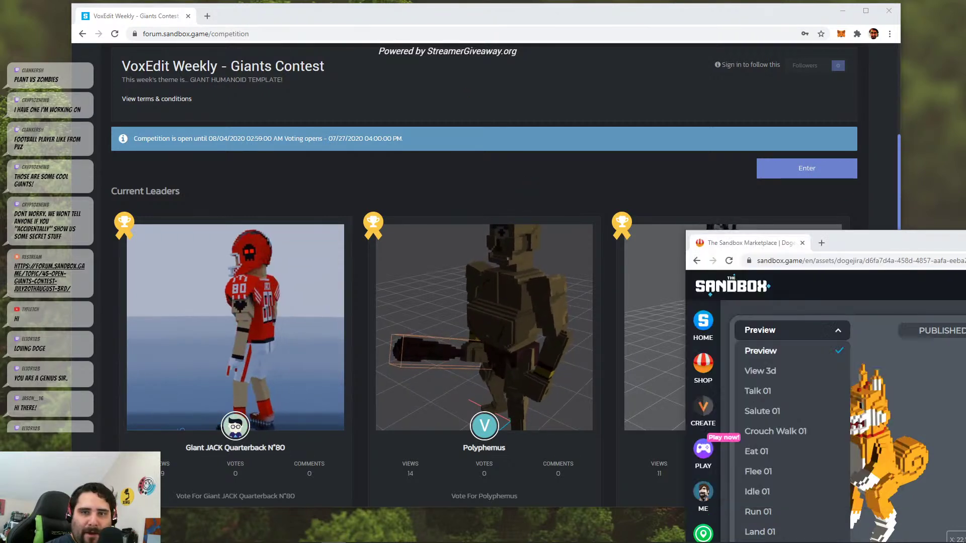
{"action": "left_click", "coordinate": [802, 242]}
{"action": "left_click_drag", "start_coordinate": [604, 542], "coordinate": [413, 49]}
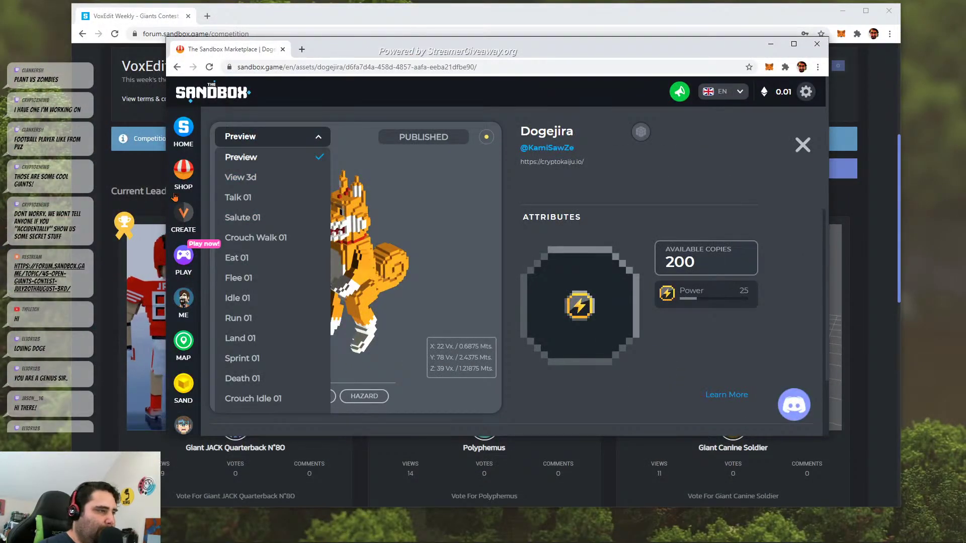
- Open the marketplace shop and search its assets for gun and for pistol
{"action": "left_click", "coordinate": [184, 166]}
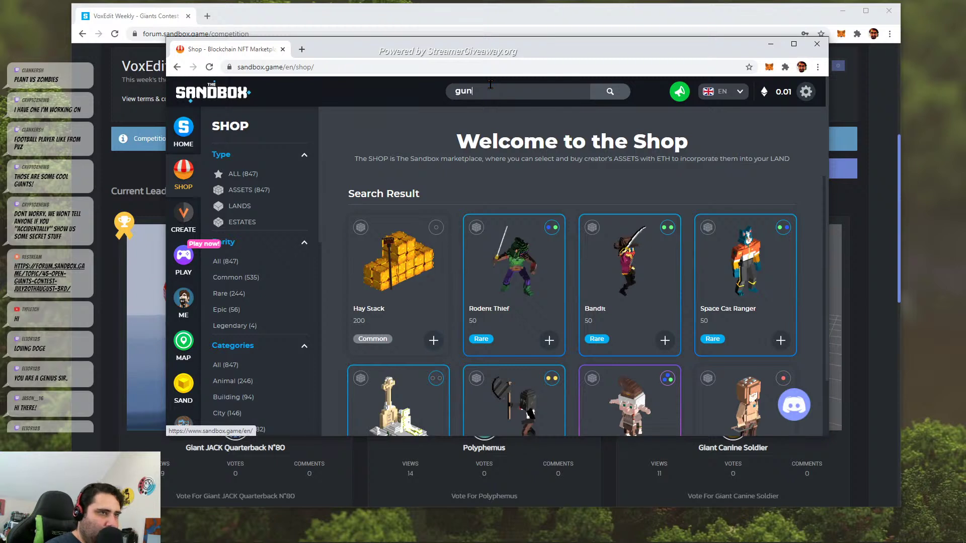
{"action": "key", "text": "Return"}
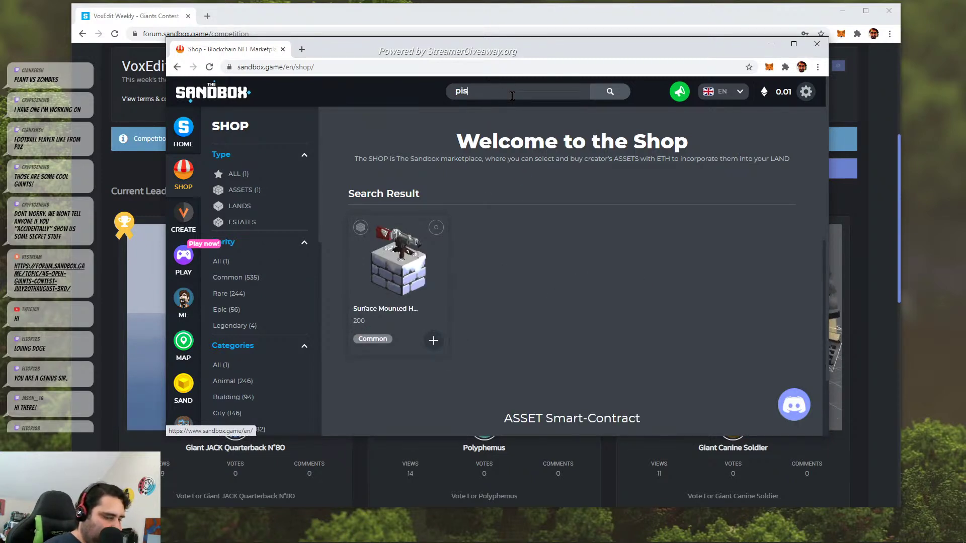
{"action": "key", "text": "Return"}
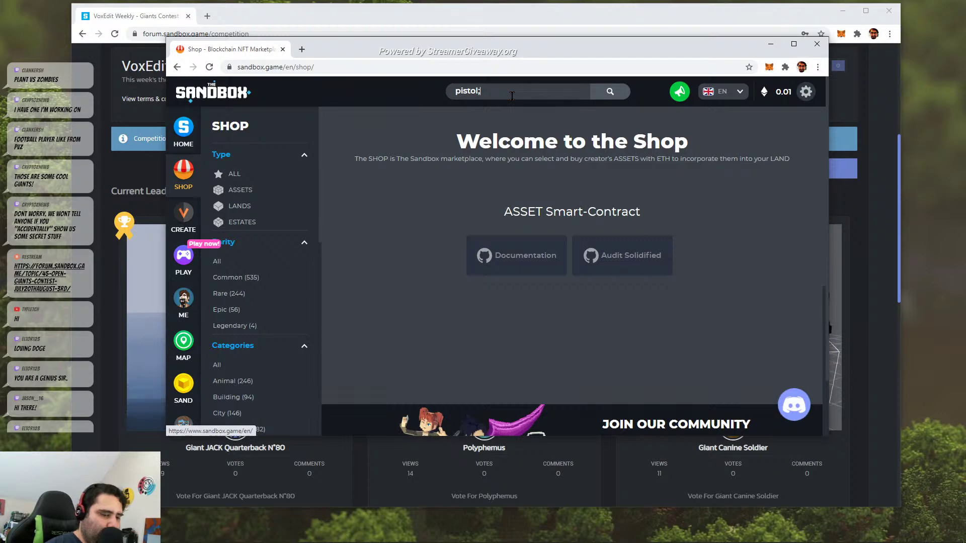
- Open the Alien pistol asset from the pistol search, rotate its 3D model, and close its page
{"action": "key", "text": "Return"}
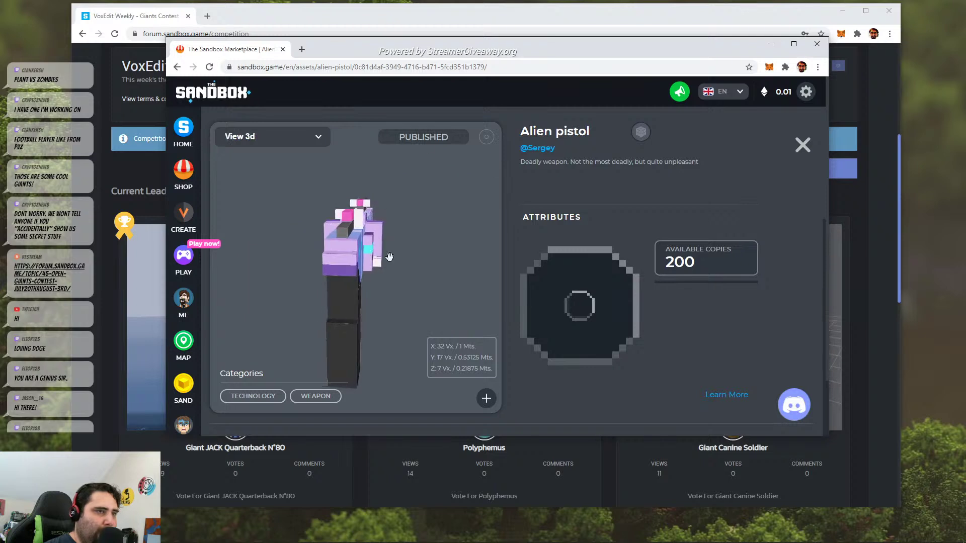
{"action": "left_click_drag", "start_coordinate": [312, 234], "coordinate": [419, 319]}
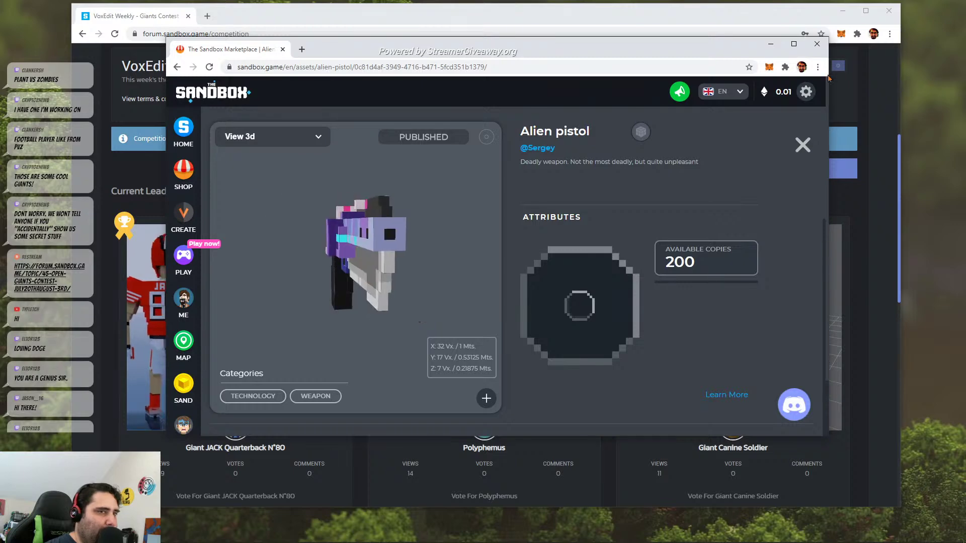
{"action": "left_click", "coordinate": [800, 149]}
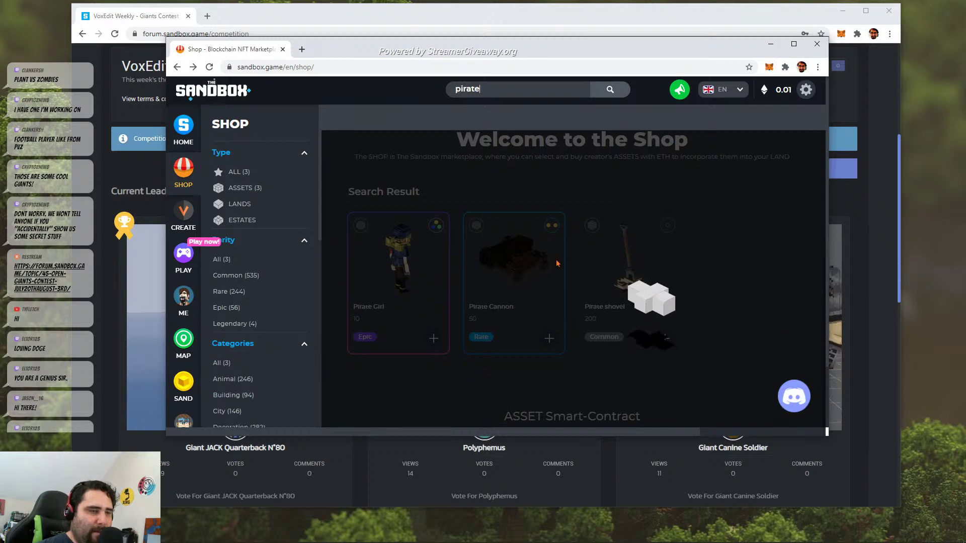
- Look over the shop's pirate search results and maximize the marketplace browser window
{"action": "scroll", "coordinate": [557, 263], "scroll_direction": "down", "scroll_amount": 2}
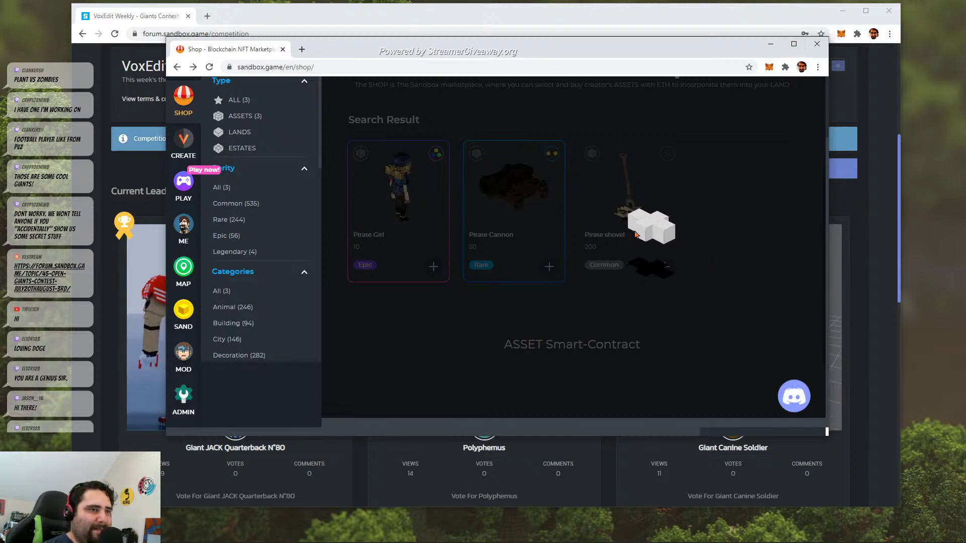
{"action": "scroll", "coordinate": [702, 276], "scroll_direction": "up", "scroll_amount": 2}
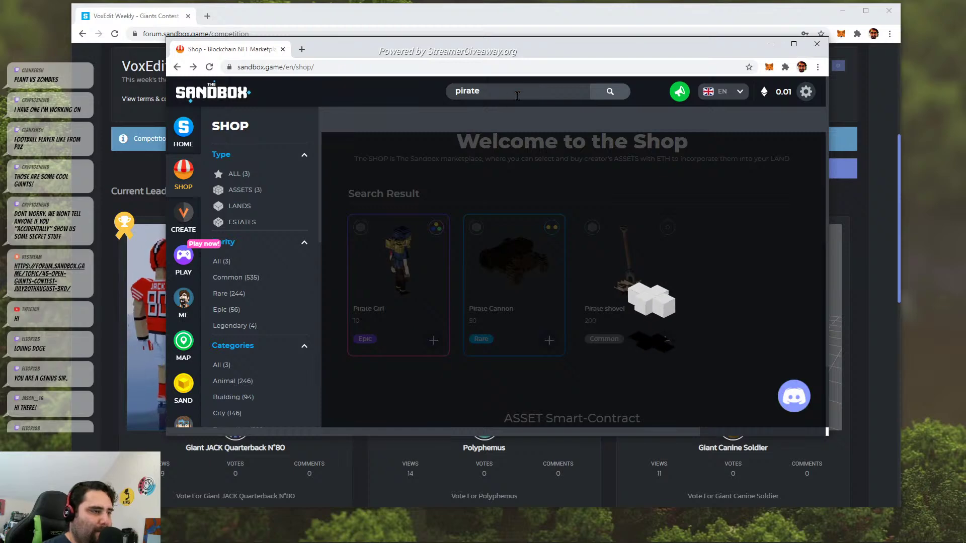
{"action": "left_click", "coordinate": [793, 44]}
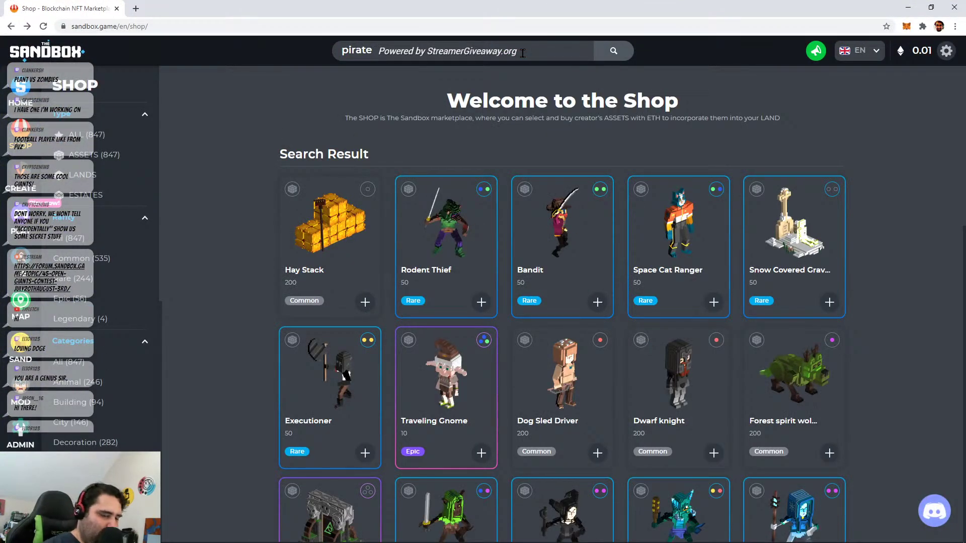
- Search the shop for pirate, inspect the Pirate Cannon asset in 3D, and return to The Sandbox home page
{"action": "key", "text": "Return"}
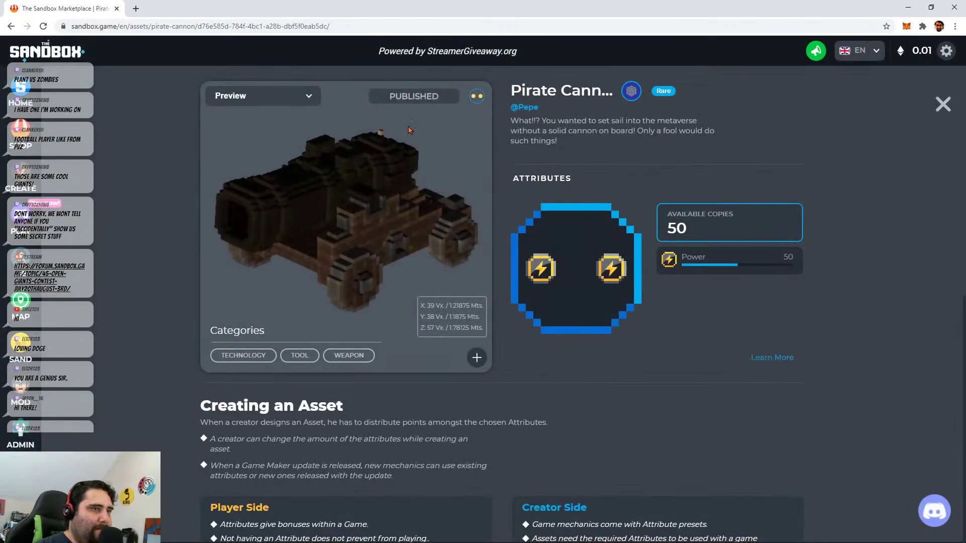
{"action": "left_click_drag", "start_coordinate": [421, 234], "coordinate": [362, 250]}
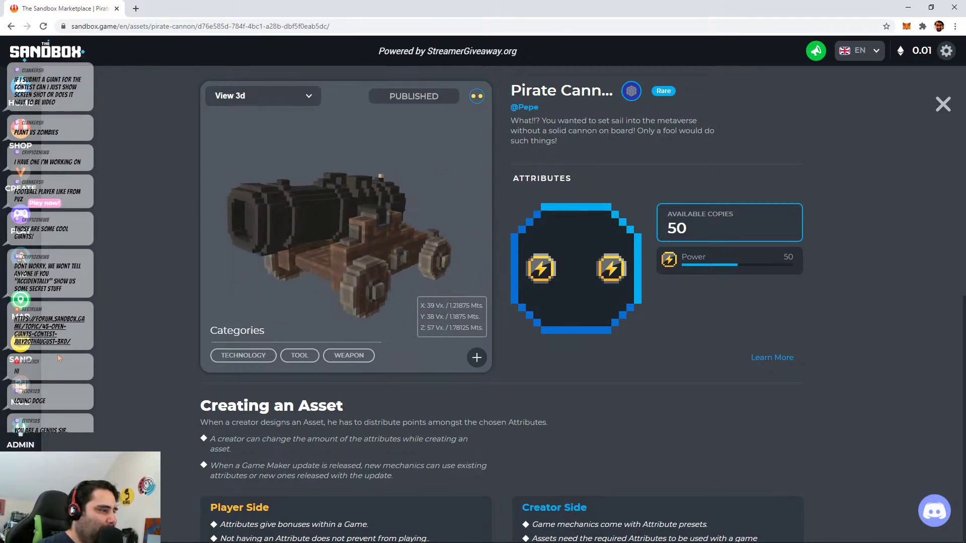
{"action": "left_click", "coordinate": [10, 98]}
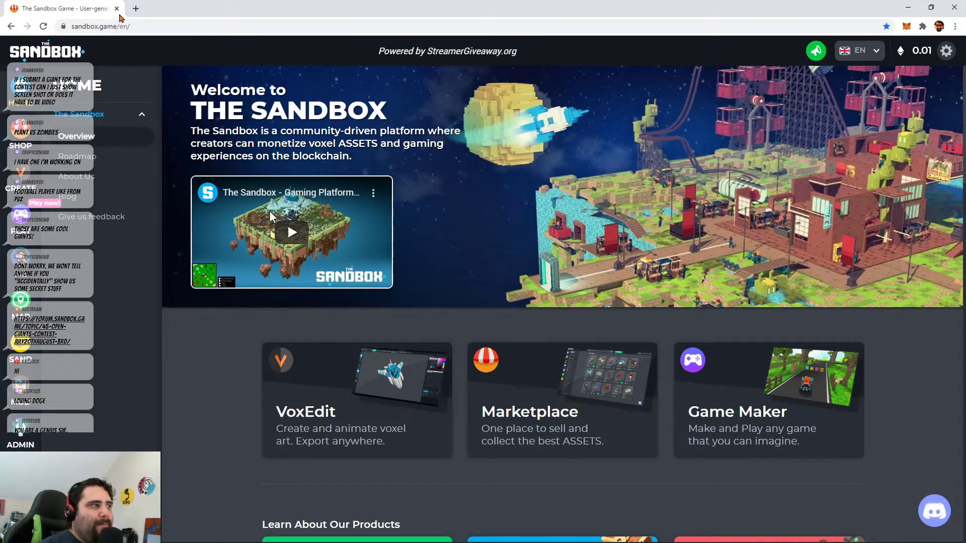
- Close The Sandbox home page, and move and enlarge the Giants Contest browser window
{"action": "left_click", "coordinate": [116, 8]}
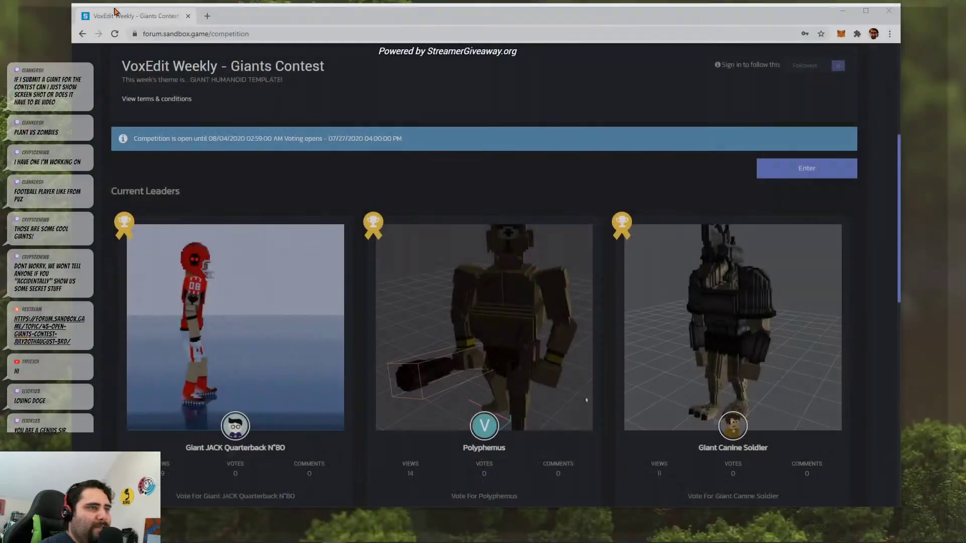
{"action": "left_click_drag", "start_coordinate": [545, 21], "coordinate": [486, 26]}
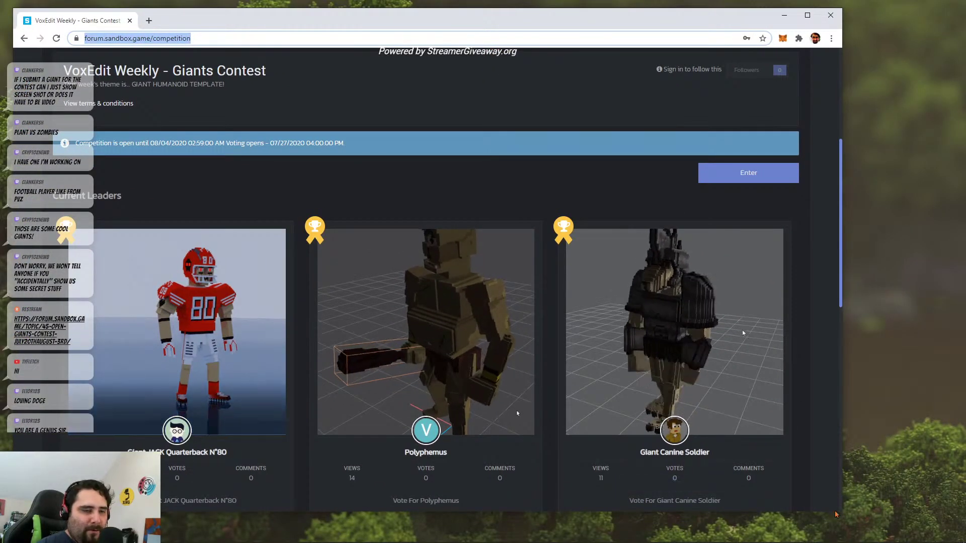
{"action": "left_click_drag", "start_coordinate": [839, 515], "coordinate": [937, 531]}
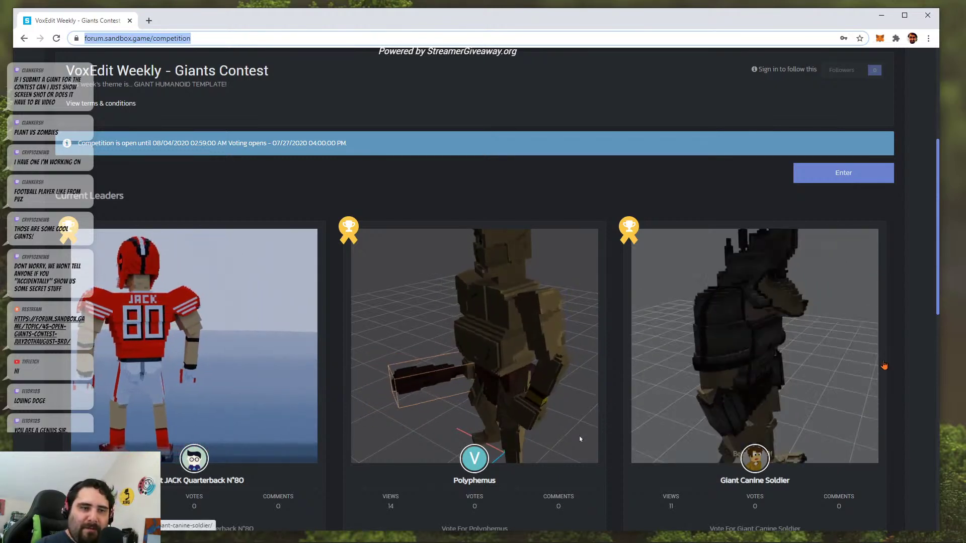
{"action": "left_click", "coordinate": [921, 345]}
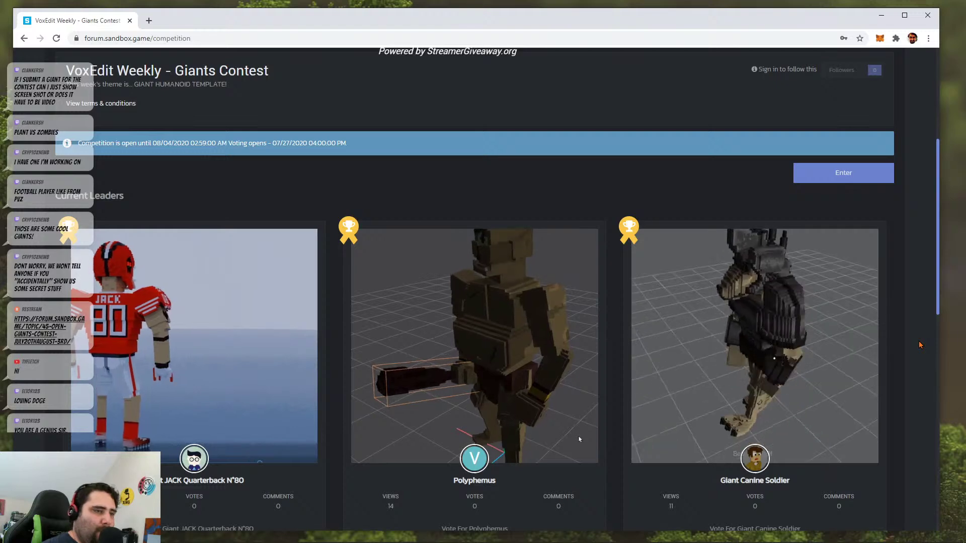
- Look over the contest entries, return to the Giants Contest announcement topic, and review its theme, dates and prizes
{"action": "scroll", "coordinate": [255, 269], "scroll_direction": "down", "scroll_amount": 2}
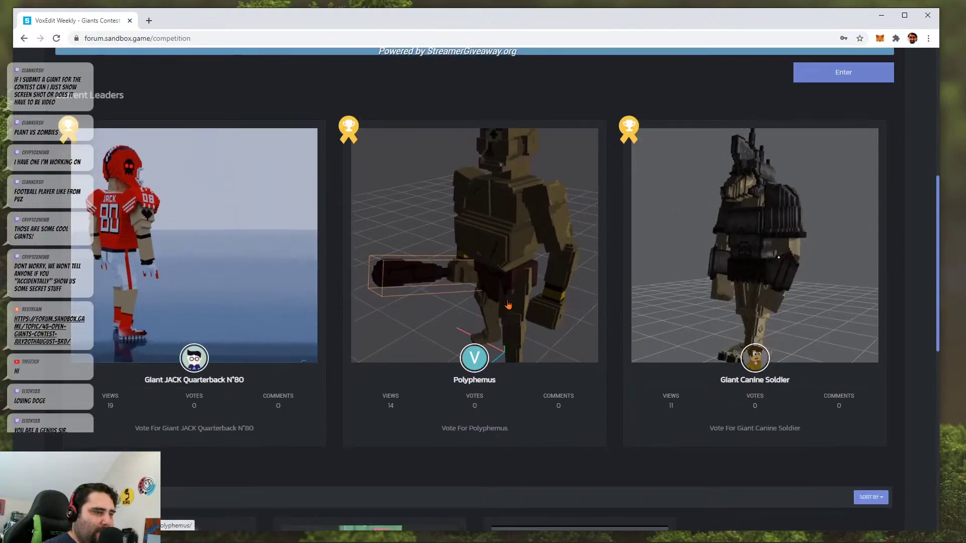
{"action": "scroll", "coordinate": [389, 255], "scroll_direction": "down", "scroll_amount": 4}
{"action": "scroll", "coordinate": [434, 286], "scroll_direction": "up", "scroll_amount": 8}
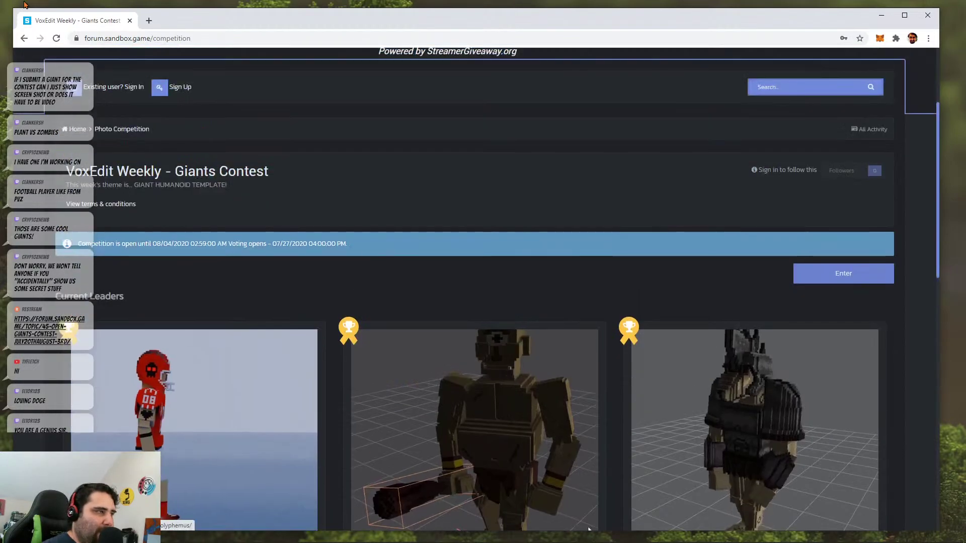
{"action": "left_click", "coordinate": [25, 39]}
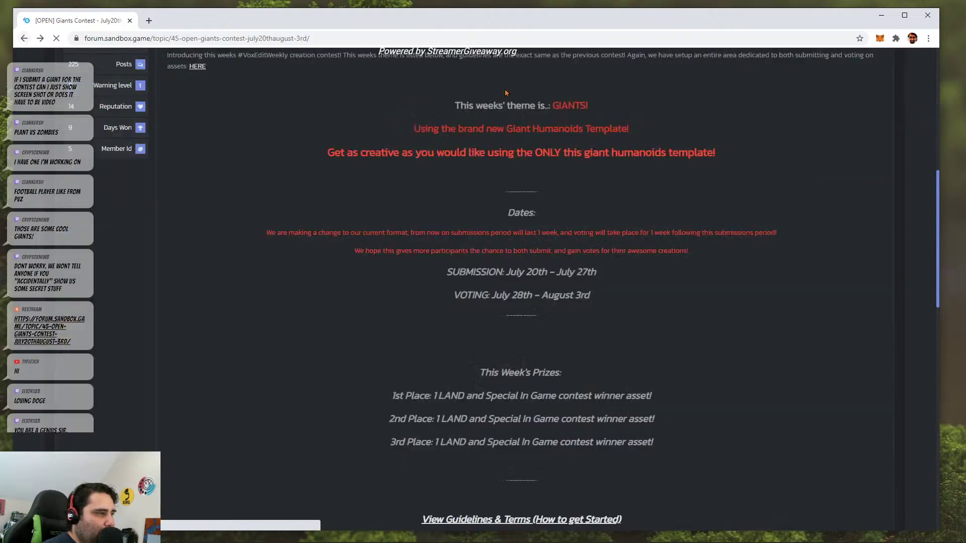
{"action": "scroll", "coordinate": [366, 243], "scroll_direction": "up", "scroll_amount": 10}
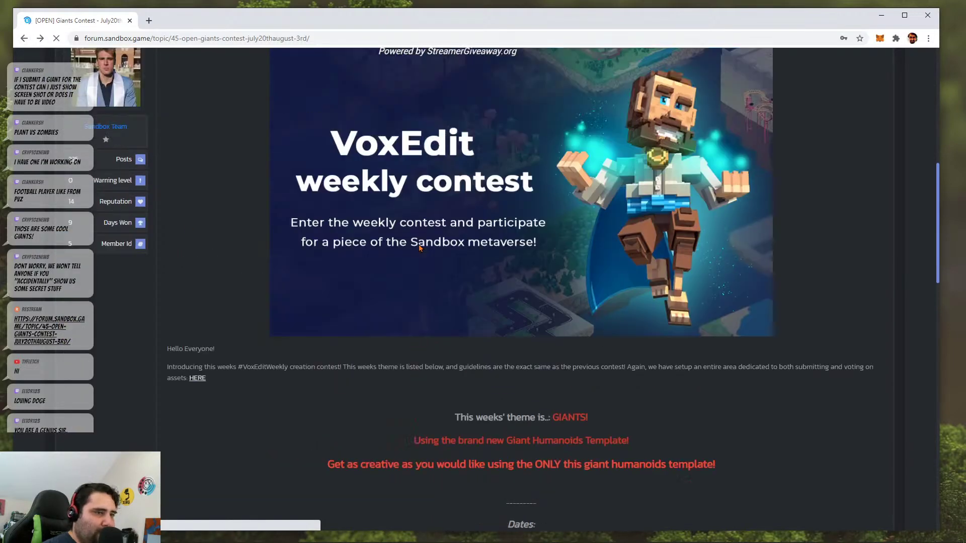
{"action": "scroll", "coordinate": [476, 261], "scroll_direction": "down", "scroll_amount": 15}
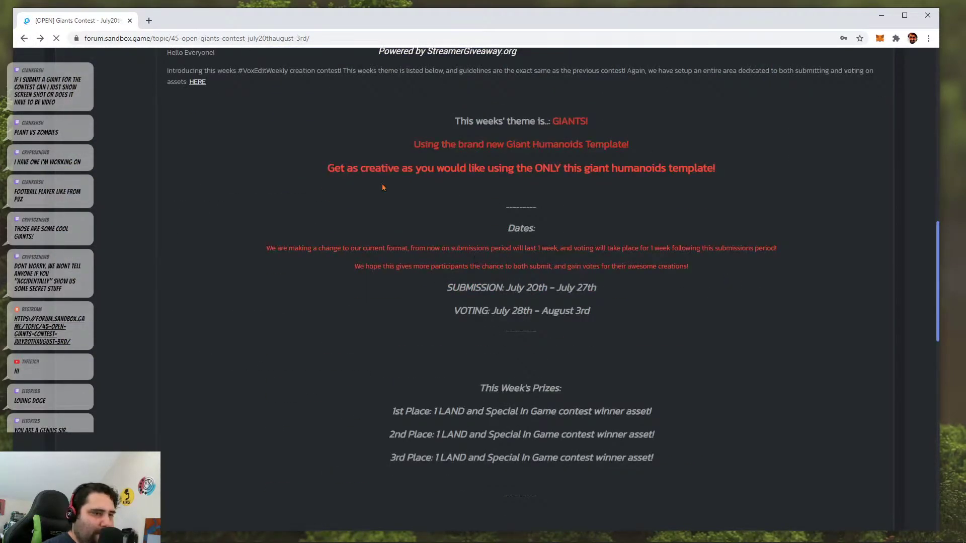
{"action": "scroll", "coordinate": [545, 288], "scroll_direction": "down", "scroll_amount": 5}
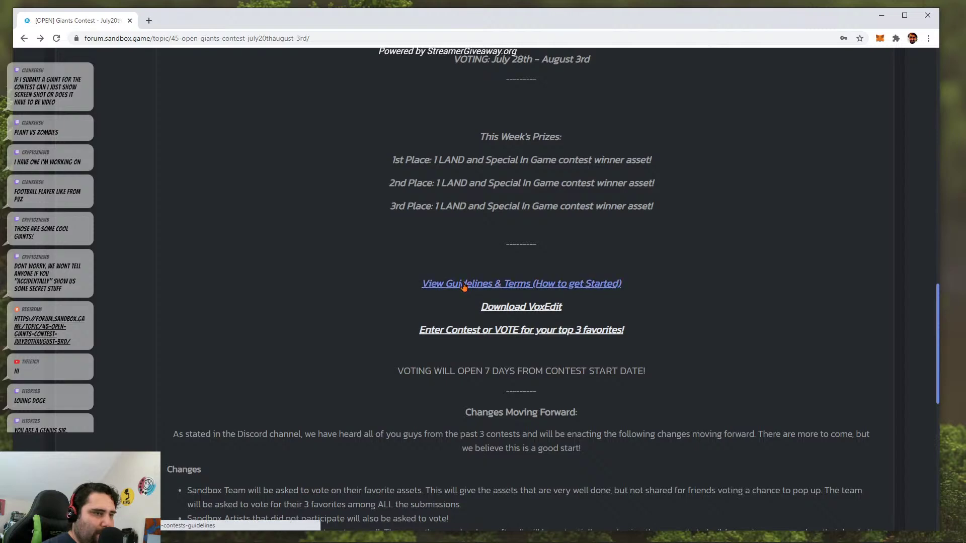
- Open the View Guidelines & Terms link in a new tab, look over the contest changes, and switch to the guidelines
{"action": "right_click", "coordinate": [438, 291]}
{"action": "left_click", "coordinate": [533, 298]}
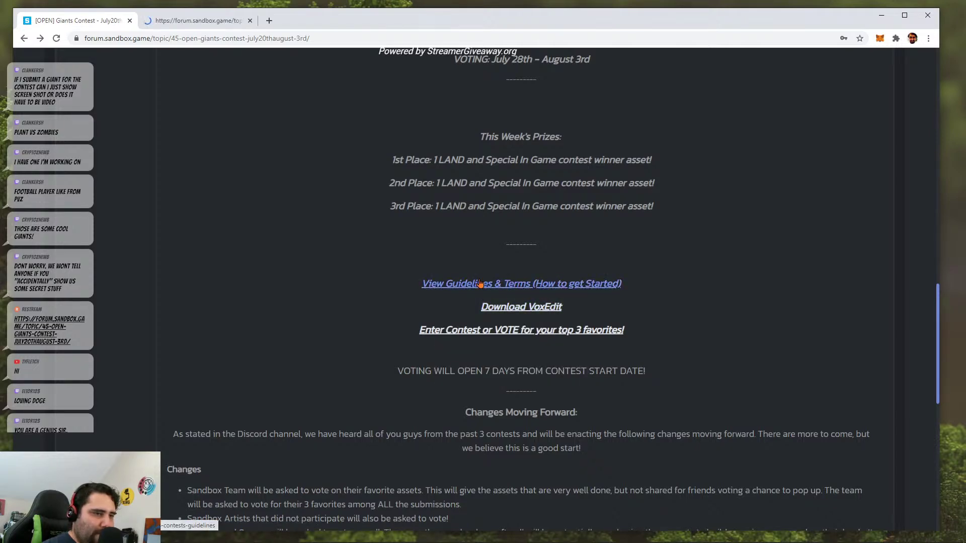
{"action": "scroll", "coordinate": [632, 276], "scroll_direction": "down", "scroll_amount": 6}
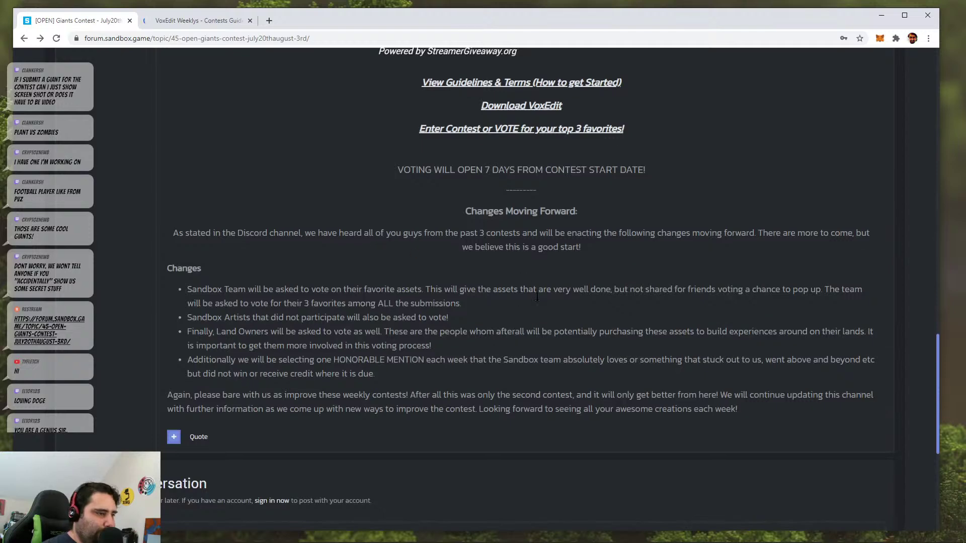
{"action": "scroll", "coordinate": [540, 300], "scroll_direction": "up", "scroll_amount": 5}
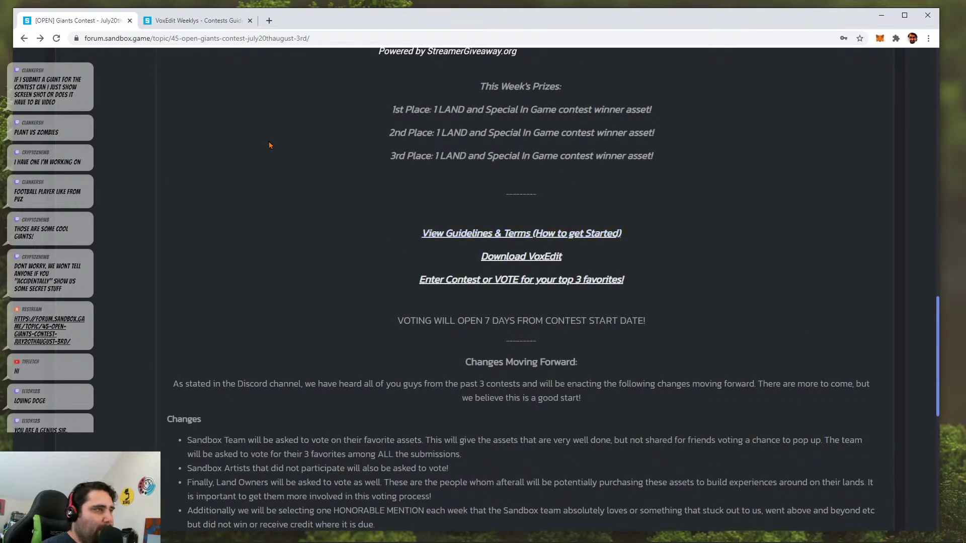
{"action": "left_click", "coordinate": [212, 22]}
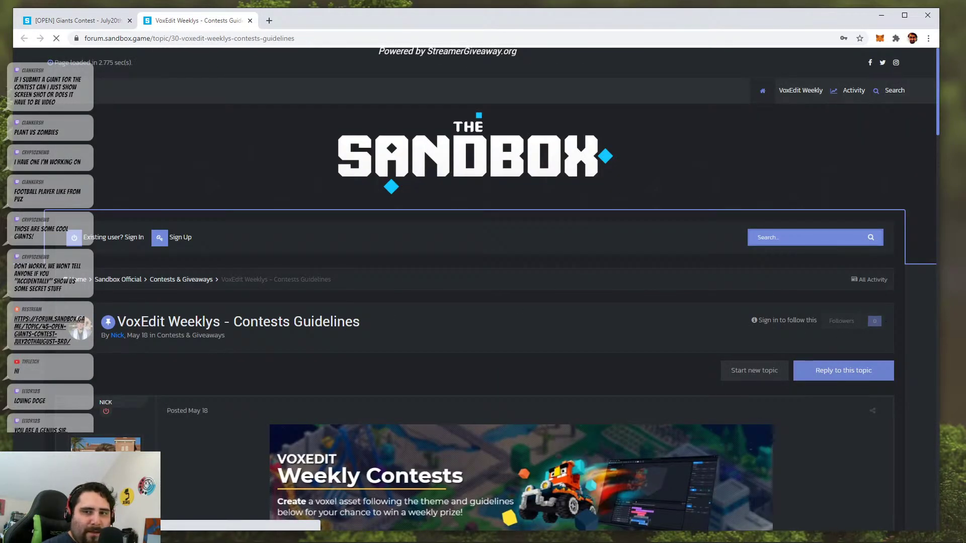
- Read the VoxEdit Weeklys contest guidelines, including the animation requirements, entry form example and sharing instructions
{"action": "scroll", "coordinate": [318, 318], "scroll_direction": "down", "scroll_amount": 12}
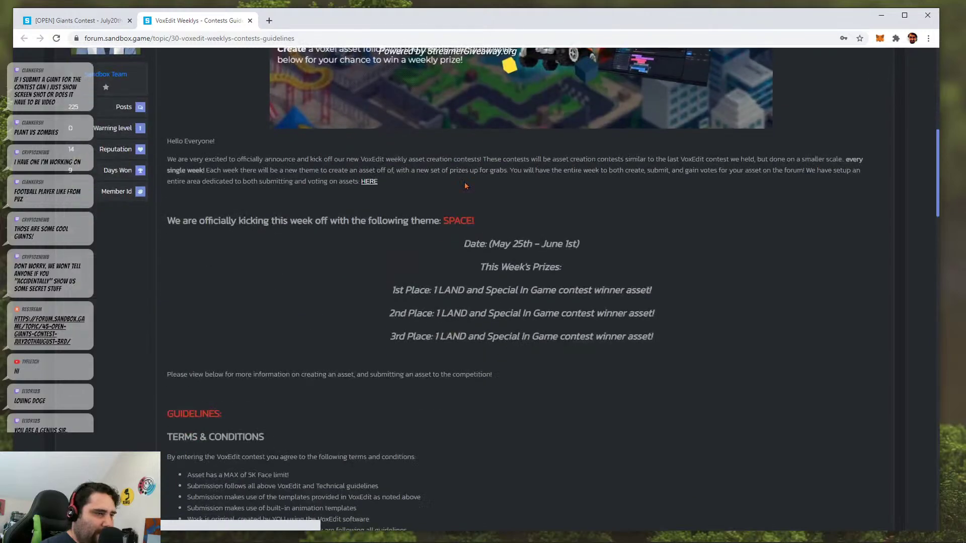
{"action": "scroll", "coordinate": [208, 310], "scroll_direction": "down", "scroll_amount": 6}
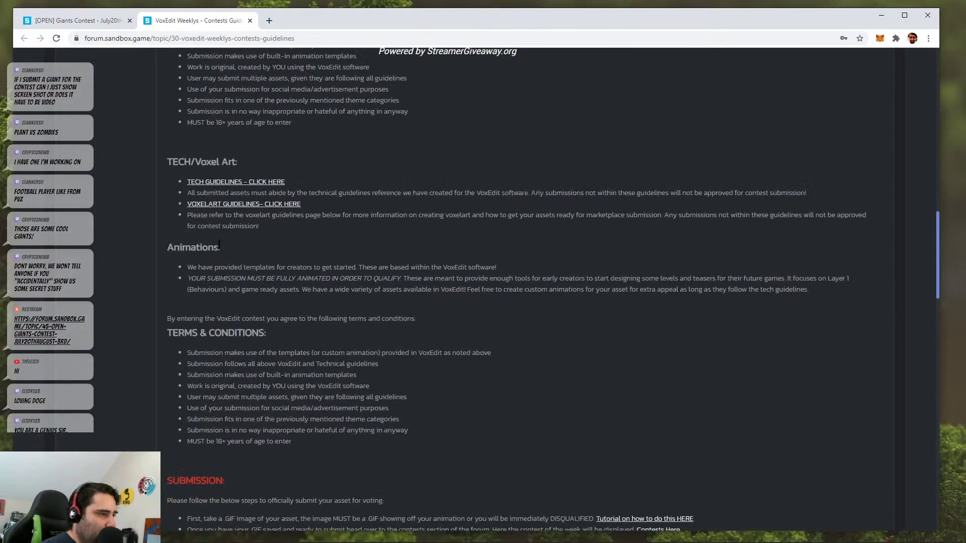
{"action": "left_click_drag", "start_coordinate": [213, 267], "coordinate": [218, 301]}
{"action": "triple_click", "coordinate": [433, 279]}
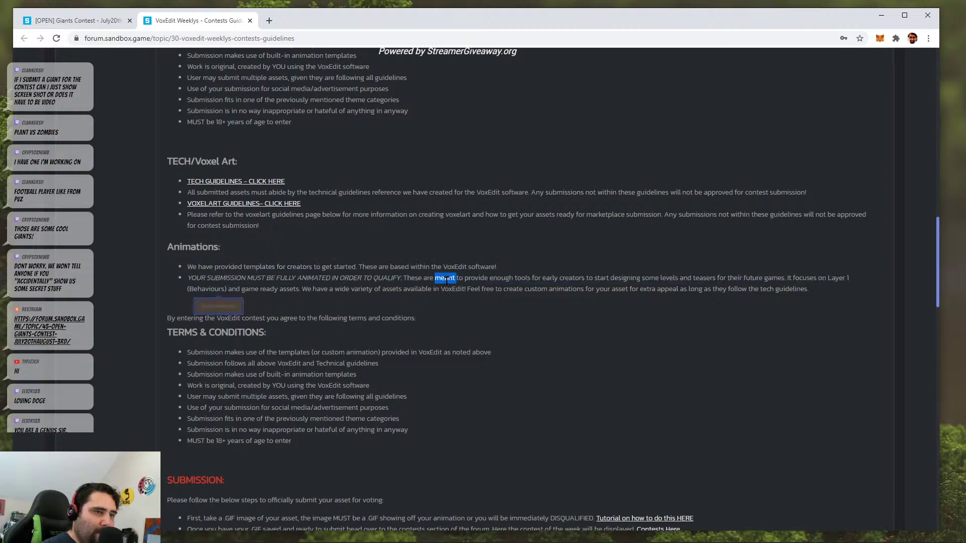
{"action": "left_click", "coordinate": [282, 291]}
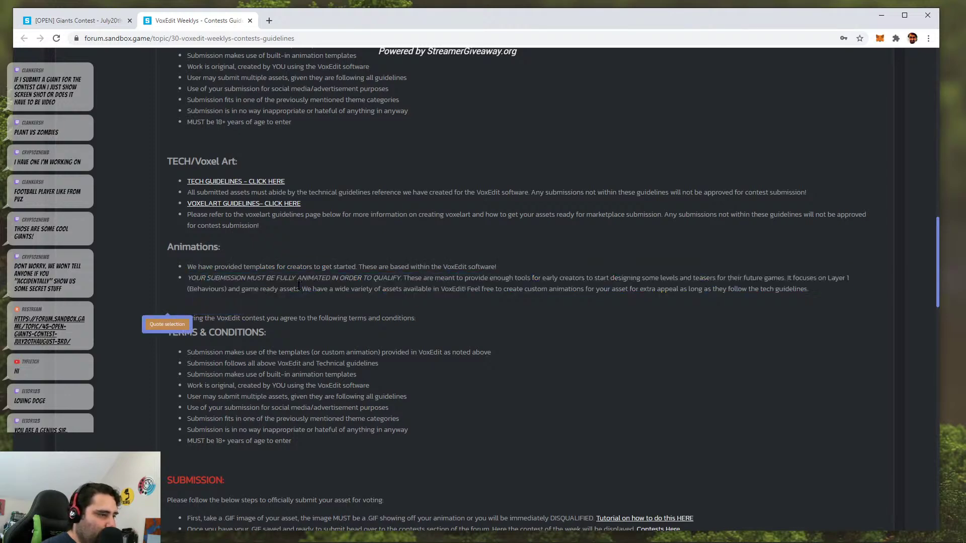
{"action": "scroll", "coordinate": [348, 288], "scroll_direction": "down", "scroll_amount": 4}
{"action": "scroll", "coordinate": [272, 310], "scroll_direction": "down", "scroll_amount": 6}
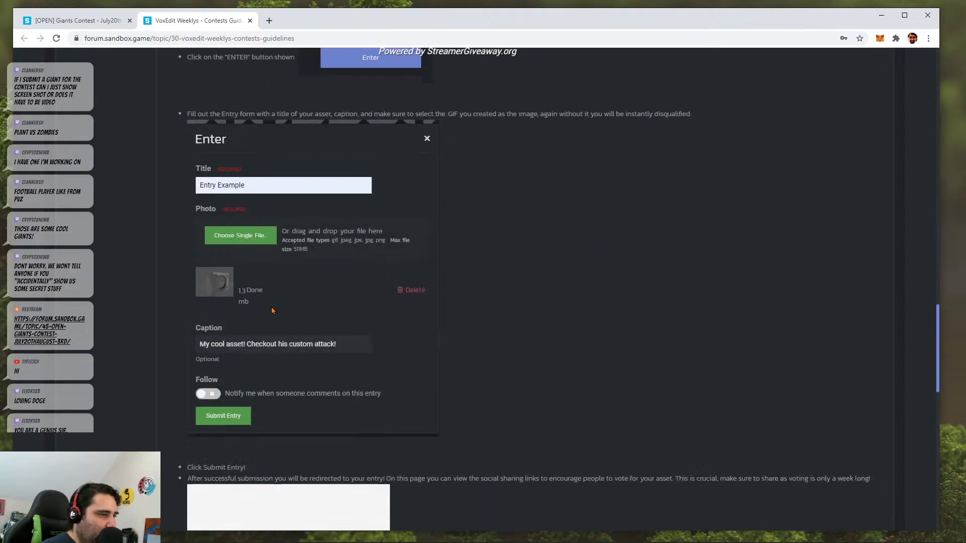
{"action": "scroll", "coordinate": [272, 311], "scroll_direction": "down", "scroll_amount": 9}
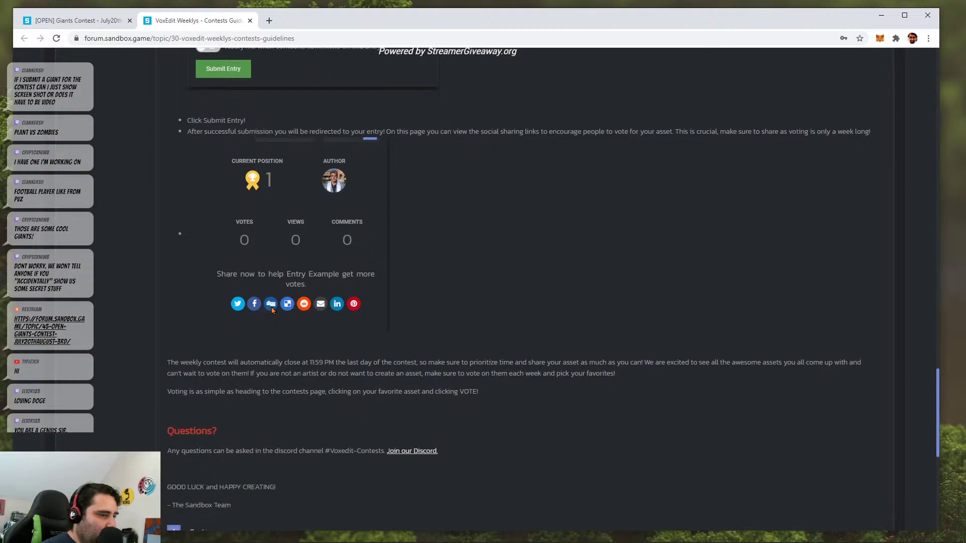
{"action": "scroll", "coordinate": [272, 311], "scroll_direction": "down", "scroll_amount": 4}
{"action": "scroll", "coordinate": [557, 269], "scroll_direction": "up", "scroll_amount": 8}
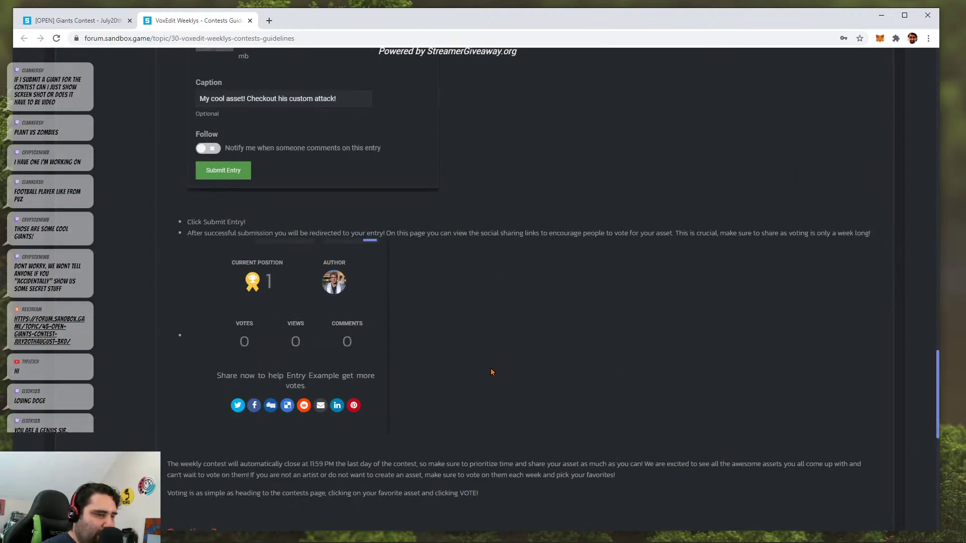
{"action": "scroll", "coordinate": [492, 372], "scroll_direction": "up", "scroll_amount": 6}
{"action": "scroll", "coordinate": [491, 372], "scroll_direction": "up", "scroll_amount": 15}
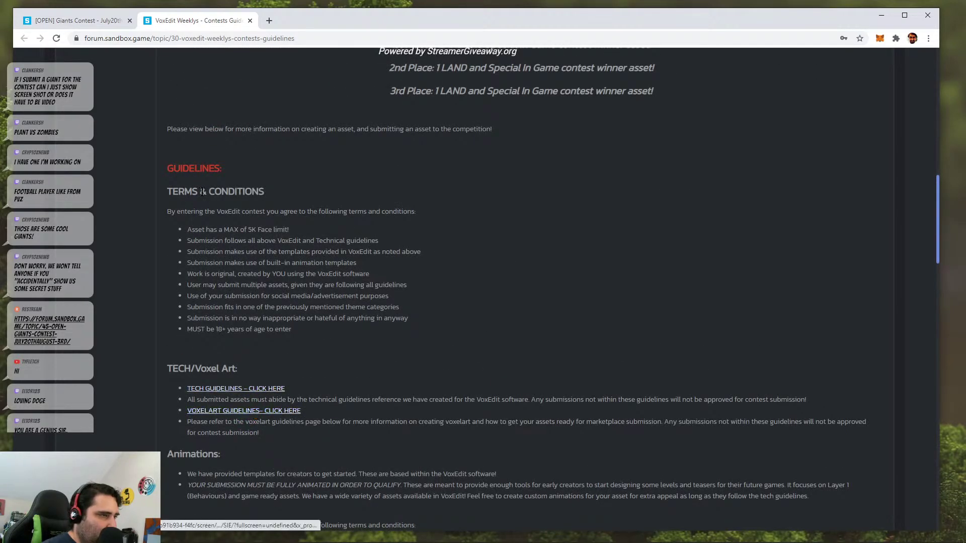
- Reread the guidelines' introduction, terms and conditions, and the submission section's GIF requirements
{"action": "scroll", "coordinate": [367, 244], "scroll_direction": "up", "scroll_amount": 7}
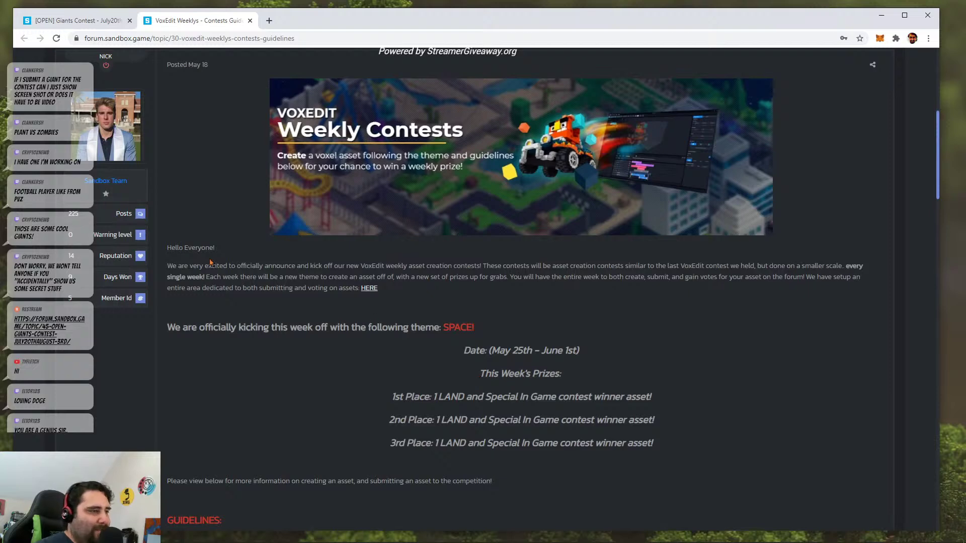
{"action": "left_click_drag", "start_coordinate": [210, 248], "coordinate": [609, 420]}
{"action": "left_click", "coordinate": [181, 250]}
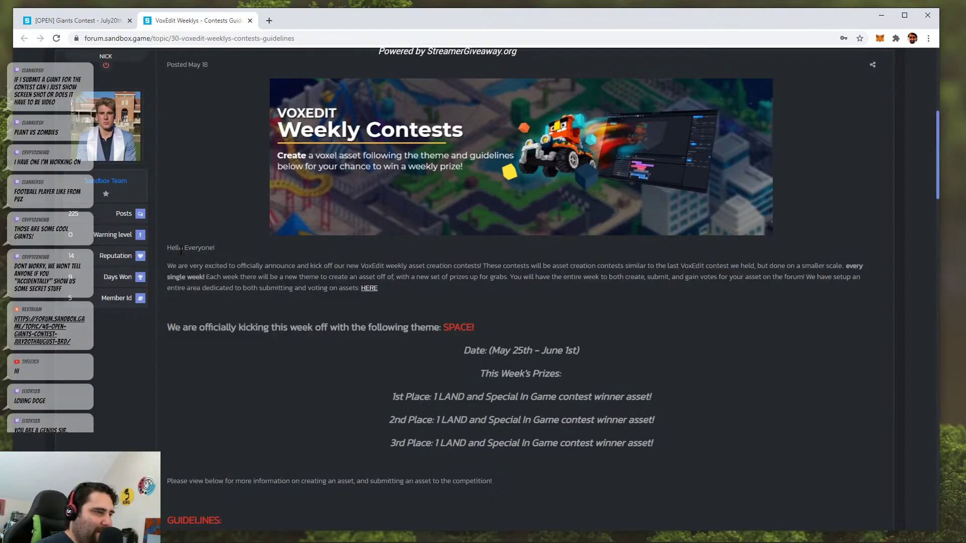
{"action": "left_click_drag", "start_coordinate": [182, 246], "coordinate": [638, 304]}
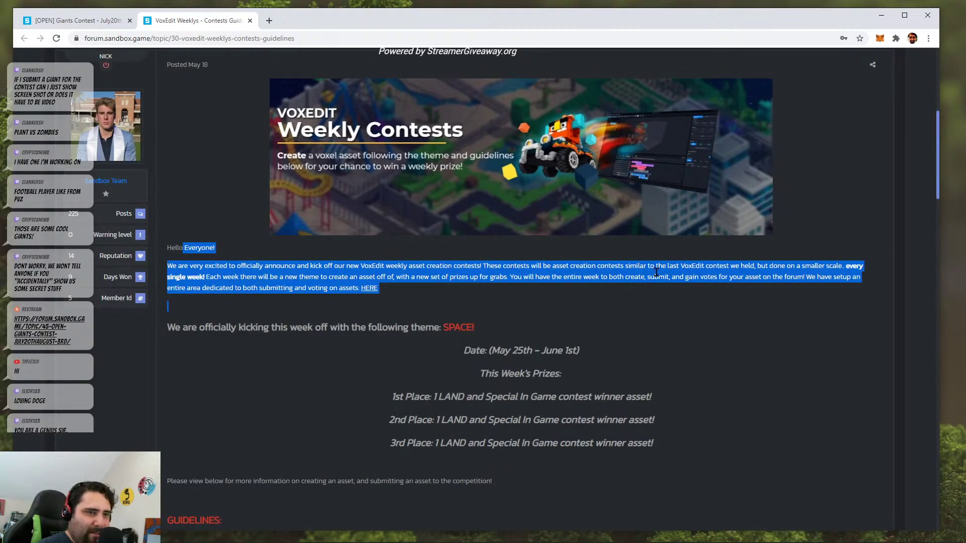
{"action": "left_click", "coordinate": [644, 304]}
{"action": "scroll", "coordinate": [507, 337], "scroll_direction": "down", "scroll_amount": 2}
{"action": "scroll", "coordinate": [507, 337], "scroll_direction": "down", "scroll_amount": 14}
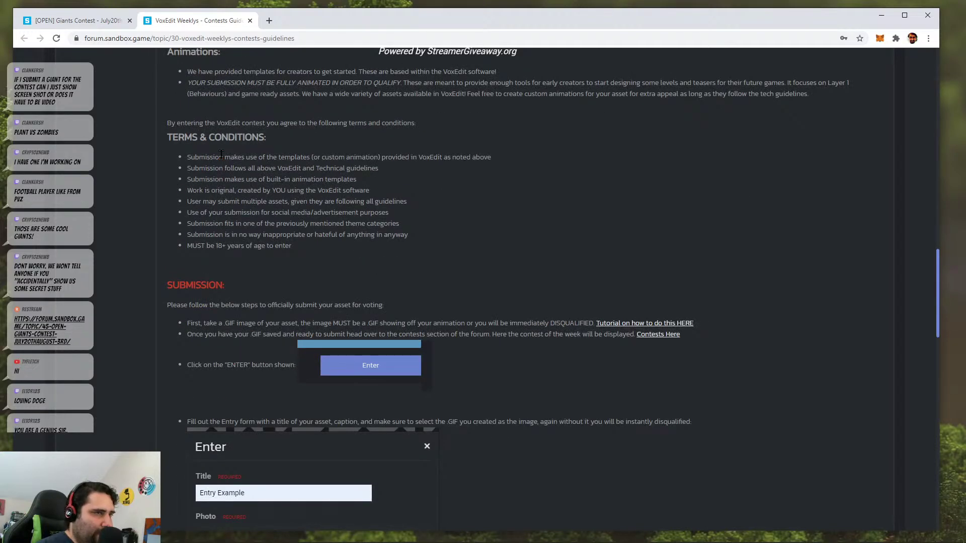
{"action": "scroll", "coordinate": [470, 241], "scroll_direction": "down", "scroll_amount": 4}
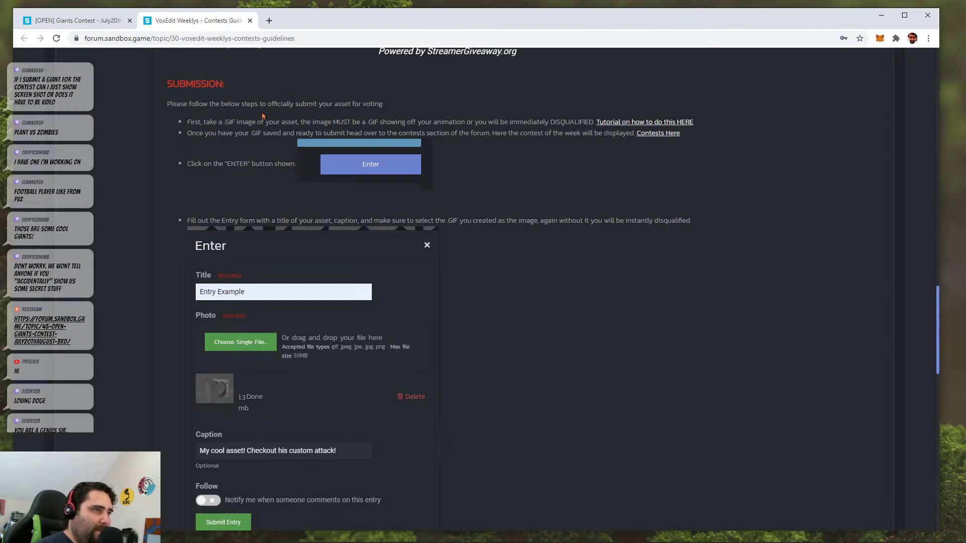
{"action": "scroll", "coordinate": [312, 102], "scroll_direction": "up", "scroll_amount": 1}
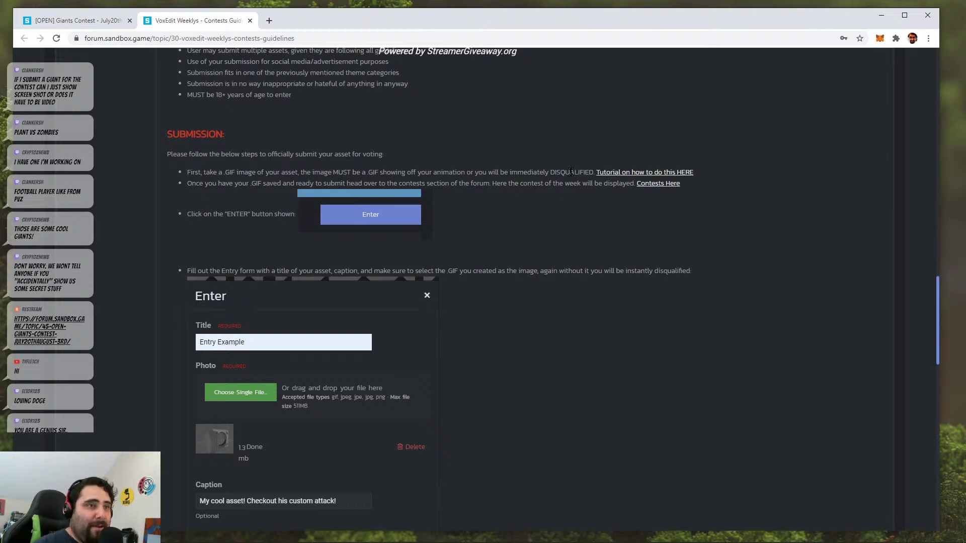
- Open the tutorial on taking a GIF of an asset, select its web address, and view the first instructions
{"action": "left_click", "coordinate": [606, 173]}
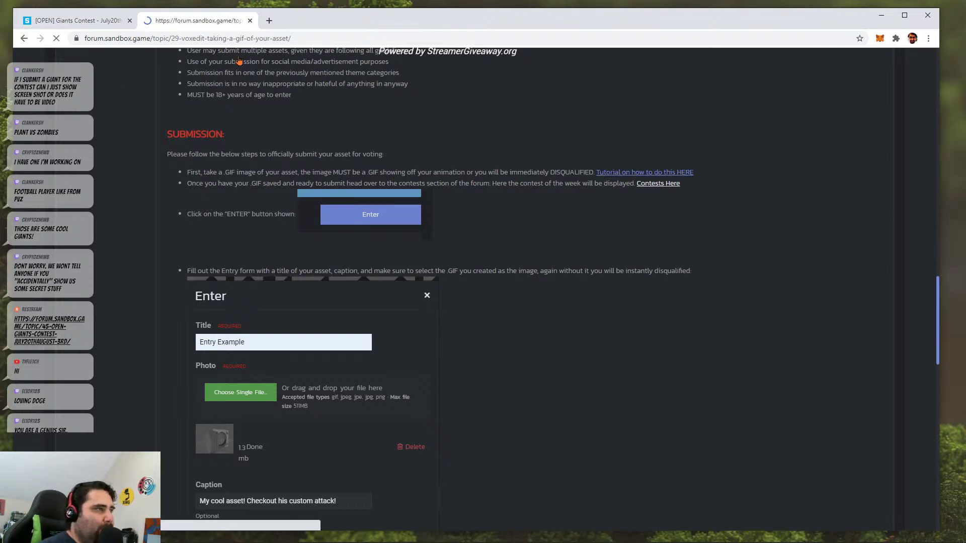
{"action": "left_click", "coordinate": [218, 39]}
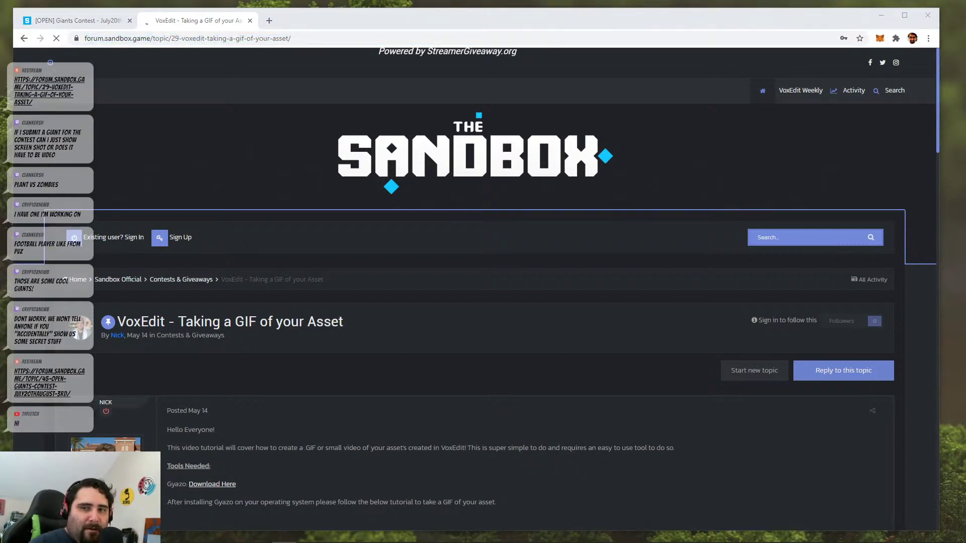
{"action": "scroll", "coordinate": [353, 383], "scroll_direction": "down", "scroll_amount": 2}
{"action": "scroll", "coordinate": [237, 313], "scroll_direction": "down", "scroll_amount": 3}
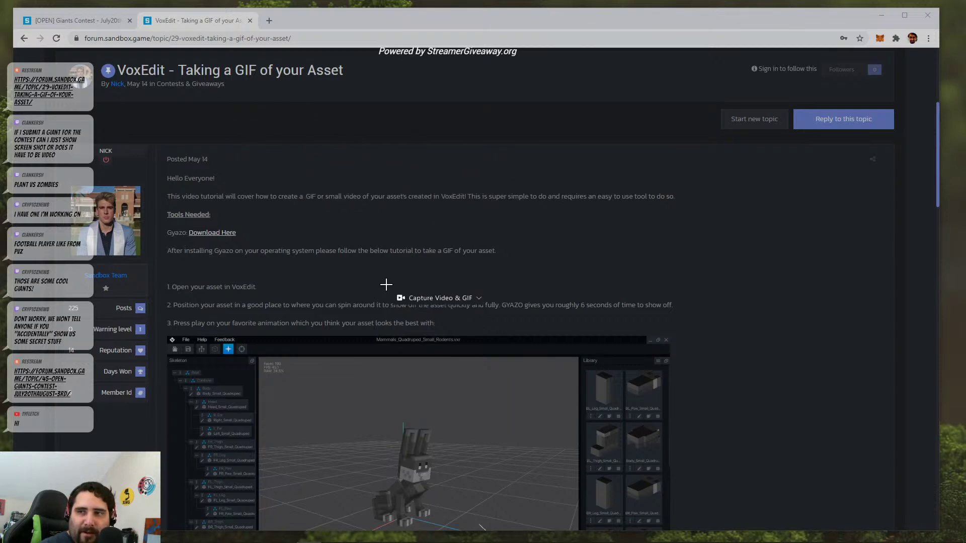
- Record a trial Gyazo capture of a small region of the tutorial page, pause it, and discard it
{"action": "left_click_drag", "start_coordinate": [277, 227], "coordinate": [458, 378]}
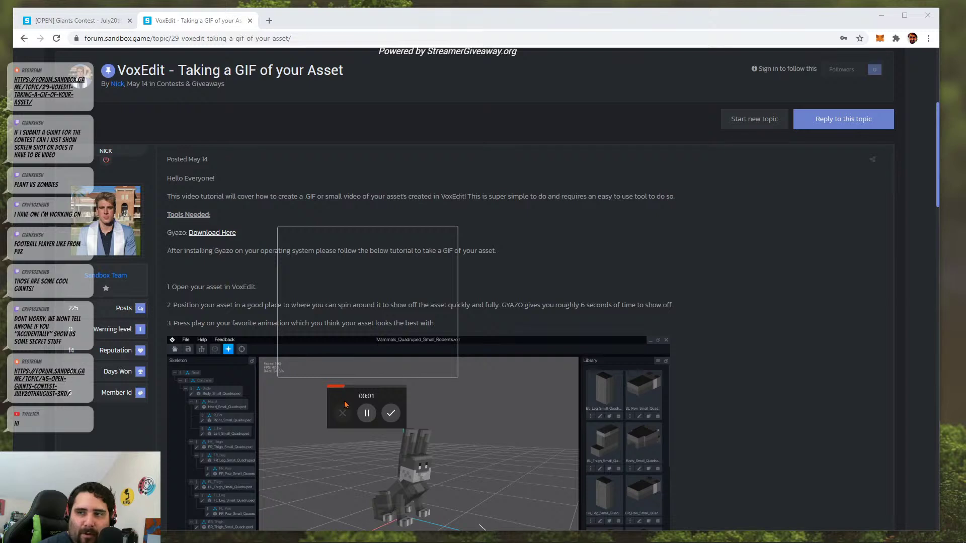
{"action": "left_click", "coordinate": [365, 418]}
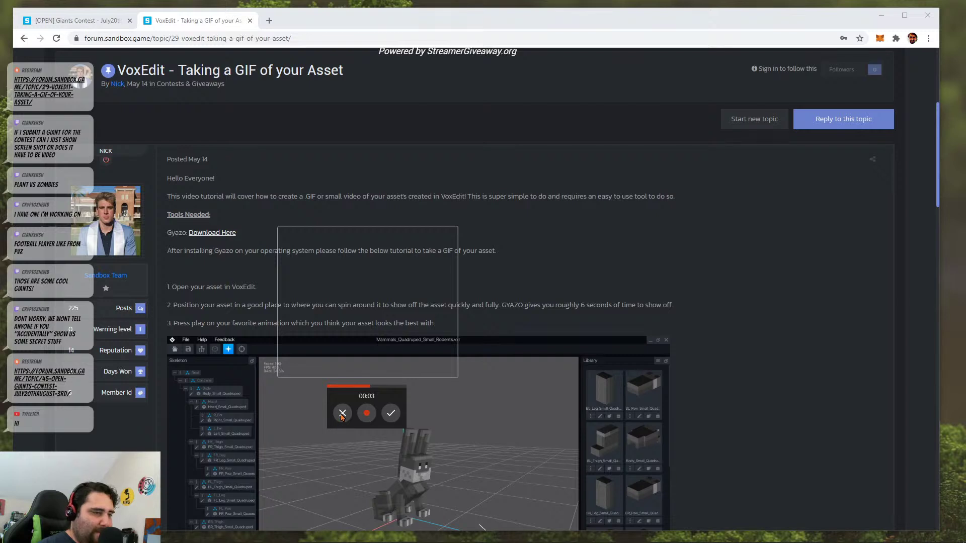
{"action": "left_click", "coordinate": [342, 414]}
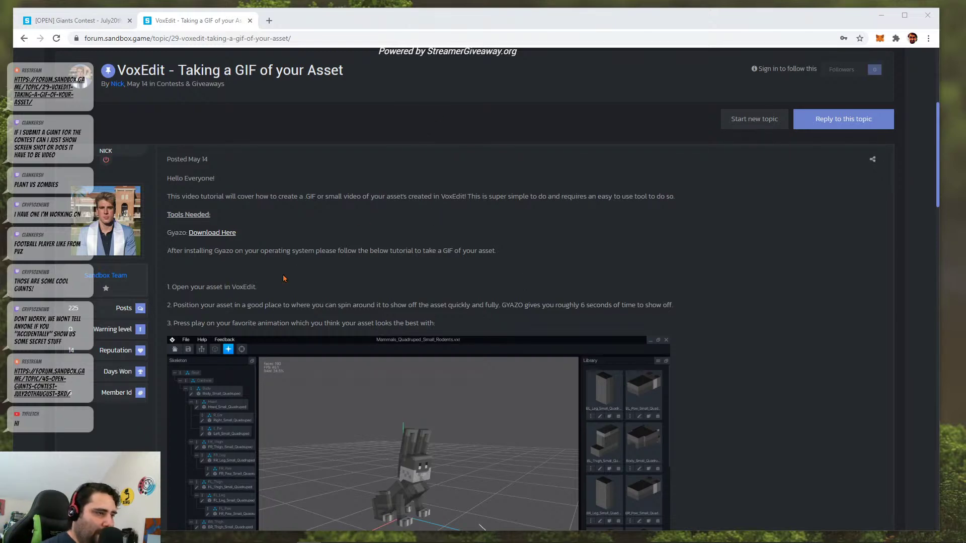
- Read the tutorial's remaining steps on recording, downloading and uploading the GIF, and close both forum pages
{"action": "scroll", "coordinate": [284, 278], "scroll_direction": "down", "scroll_amount": 10}
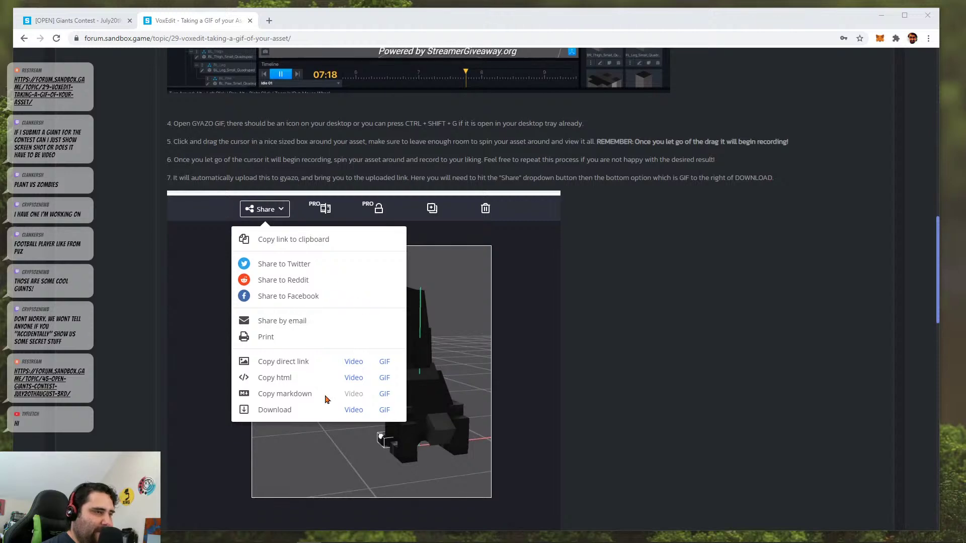
{"action": "scroll", "coordinate": [327, 400], "scroll_direction": "down", "scroll_amount": 17}
{"action": "scroll", "coordinate": [735, 317], "scroll_direction": "up", "scroll_amount": 9}
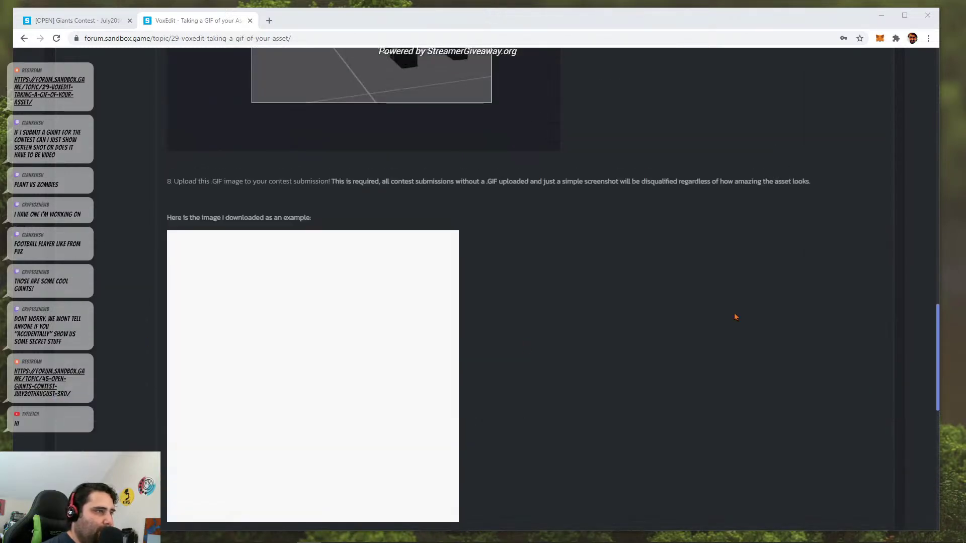
{"action": "scroll", "coordinate": [512, 377], "scroll_direction": "up", "scroll_amount": 4}
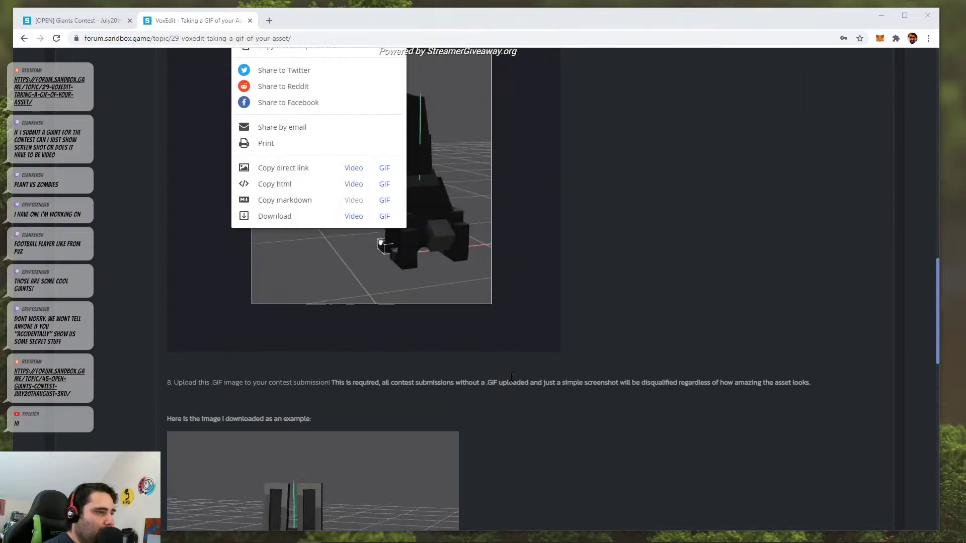
{"action": "scroll", "coordinate": [511, 377], "scroll_direction": "up", "scroll_amount": 6}
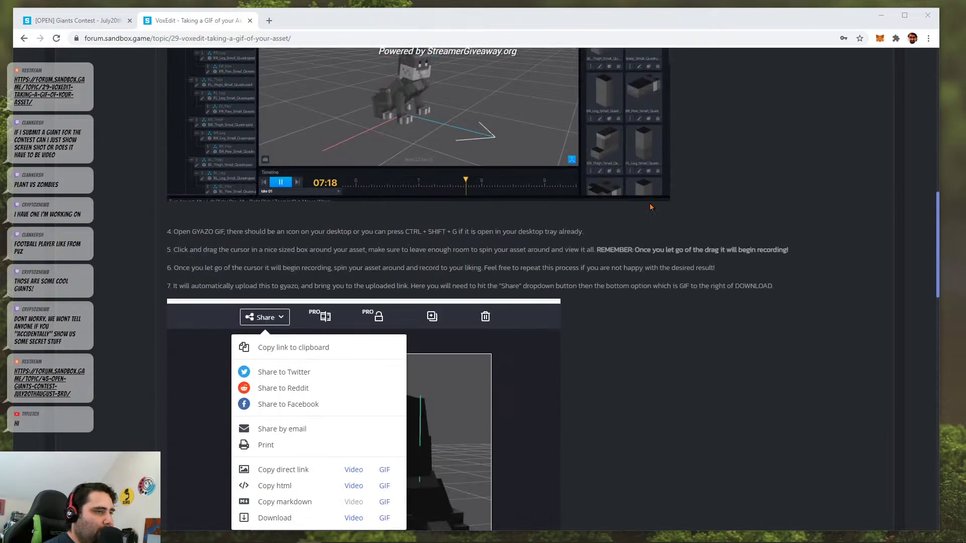
{"action": "left_click", "coordinate": [251, 21]}
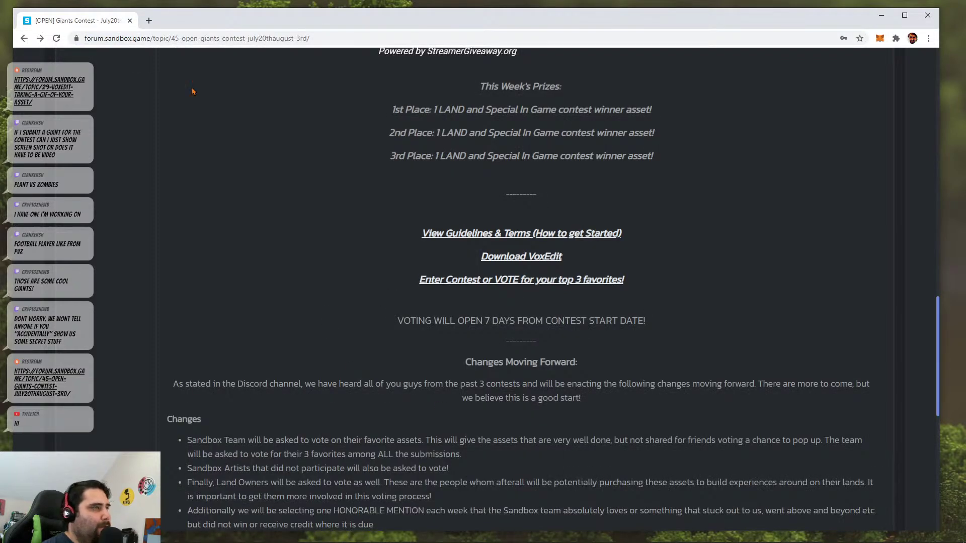
{"action": "left_click", "coordinate": [130, 21]}
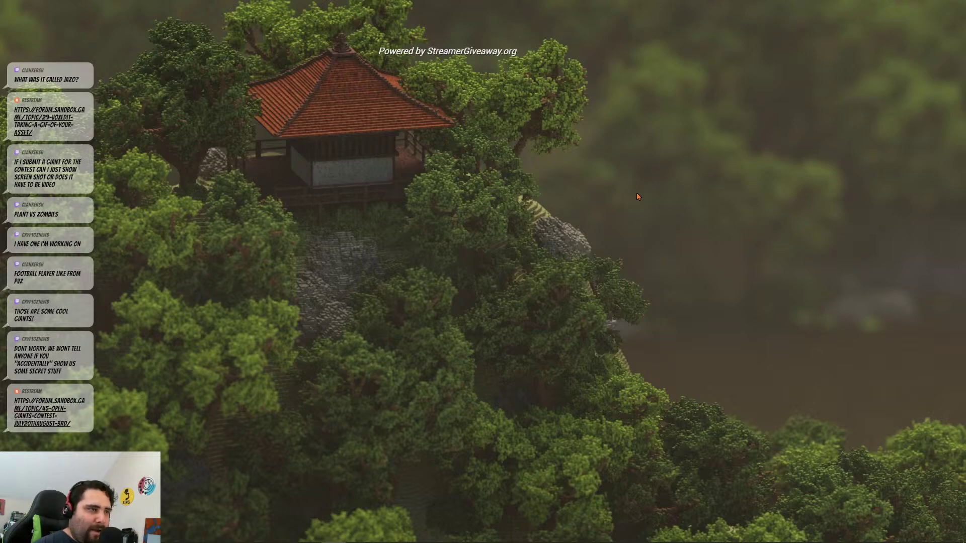
- Switch to the VoxEdit window with dojira.vxr and enlarge it to fill most of the desktop
{"action": "mouse_move", "coordinate": [290, 533]}
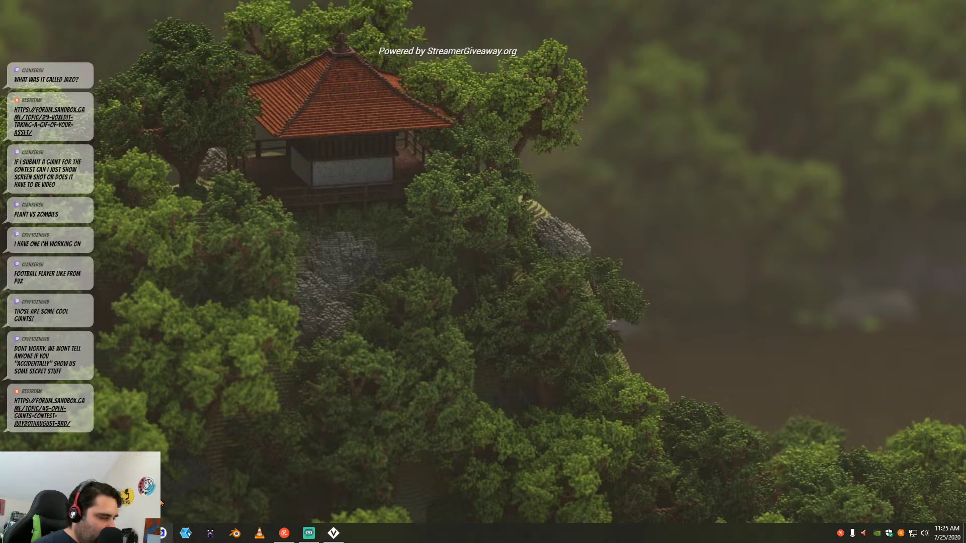
{"action": "right_click", "coordinate": [165, 529]}
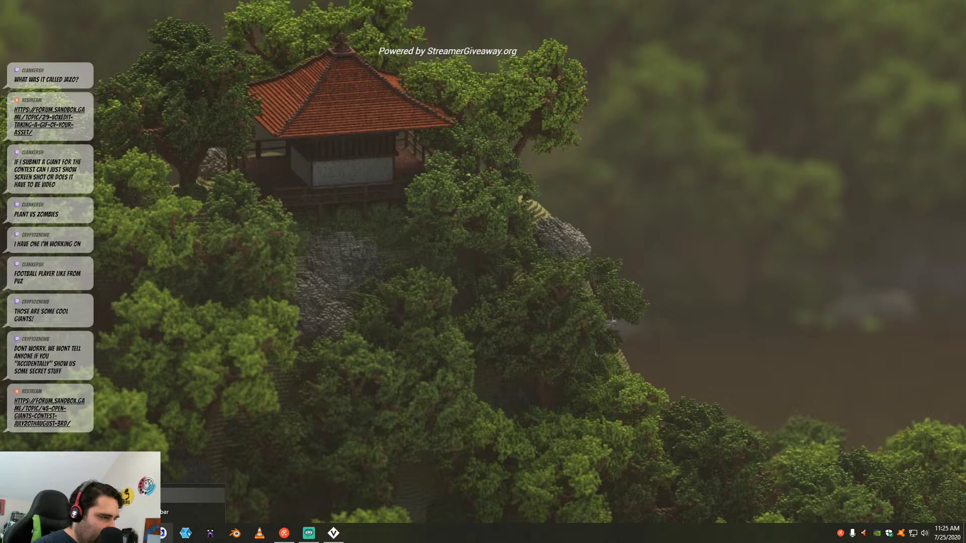
{"action": "left_click", "coordinate": [641, 360]}
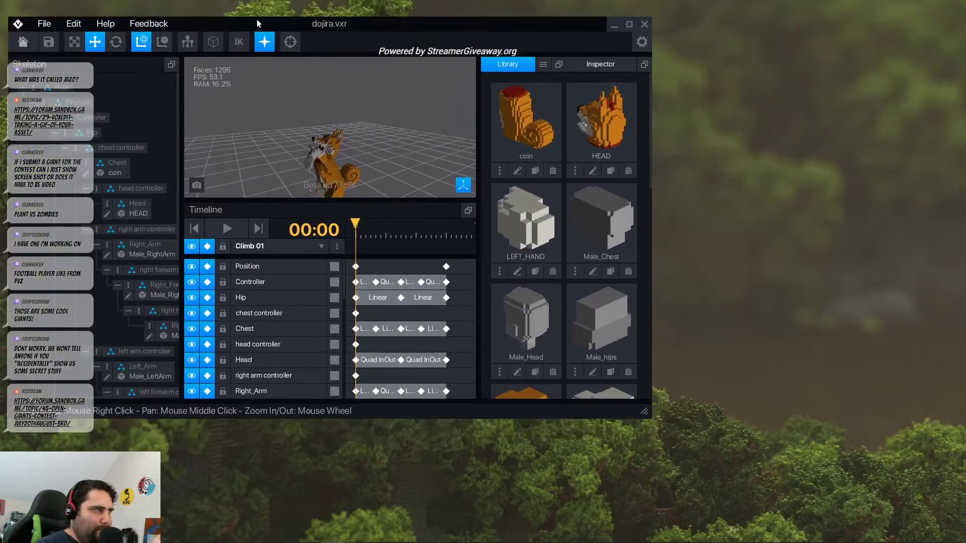
{"action": "left_click_drag", "start_coordinate": [653, 407], "coordinate": [945, 529]}
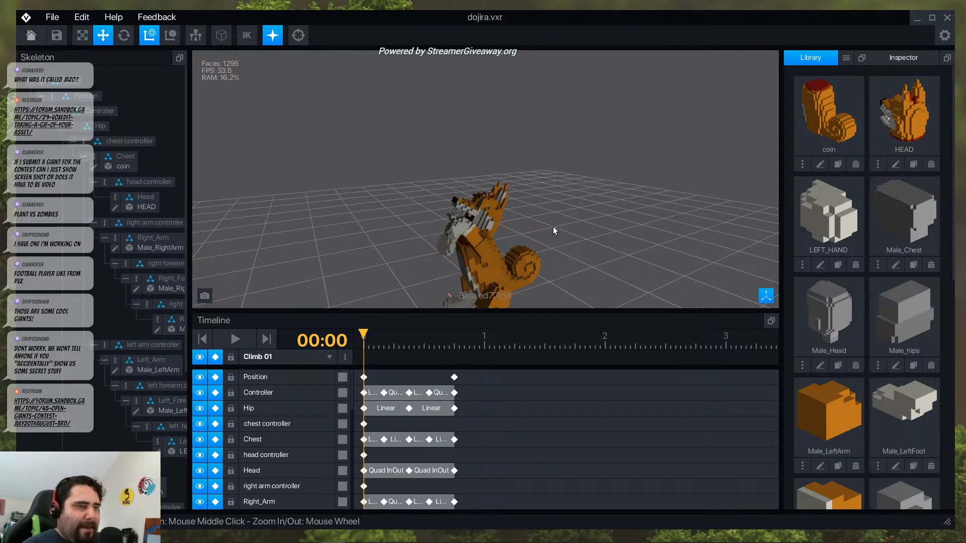
- Frame the whole fox model in the viewport and play its Climb 01 animation
{"action": "left_click", "coordinate": [492, 226]}
{"action": "middle_click_drag", "start_coordinate": [490, 246], "coordinate": [496, 191]}
{"action": "right_click_drag", "start_coordinate": [466, 201], "coordinate": [534, 219]}
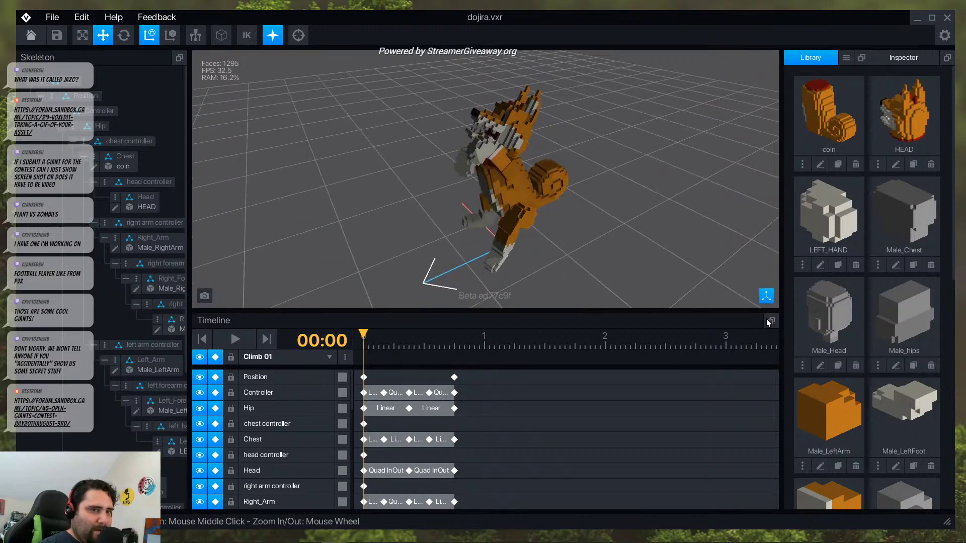
{"action": "left_click", "coordinate": [300, 358]}
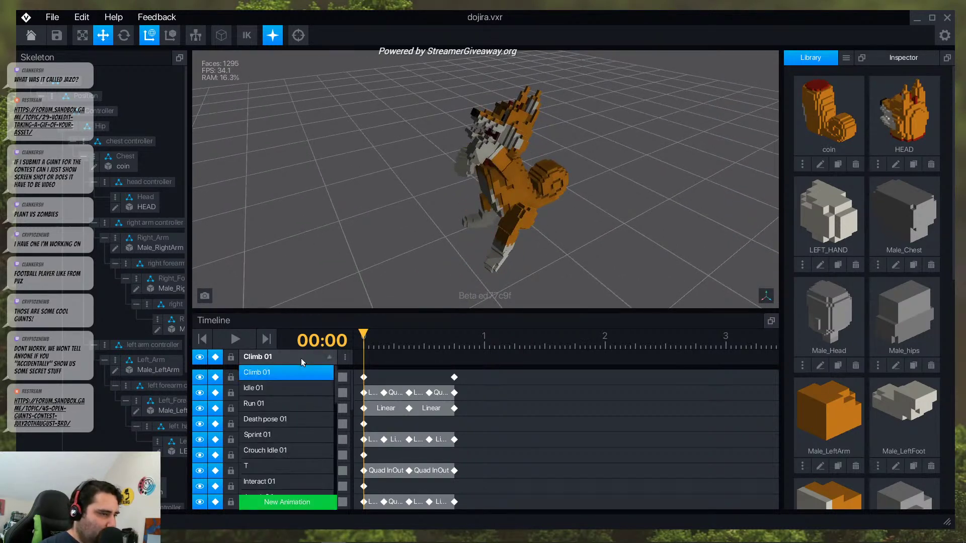
{"action": "left_click", "coordinate": [301, 359]}
{"action": "left_click", "coordinate": [235, 339]}
{"action": "mouse_move", "coordinate": [476, 162]}
{"action": "right_mouse_down"}
{"action": "mouse_move", "coordinate": [478, 182]}
{"action": "mouse_move", "coordinate": [482, 159]}
{"action": "right_mouse_up"}
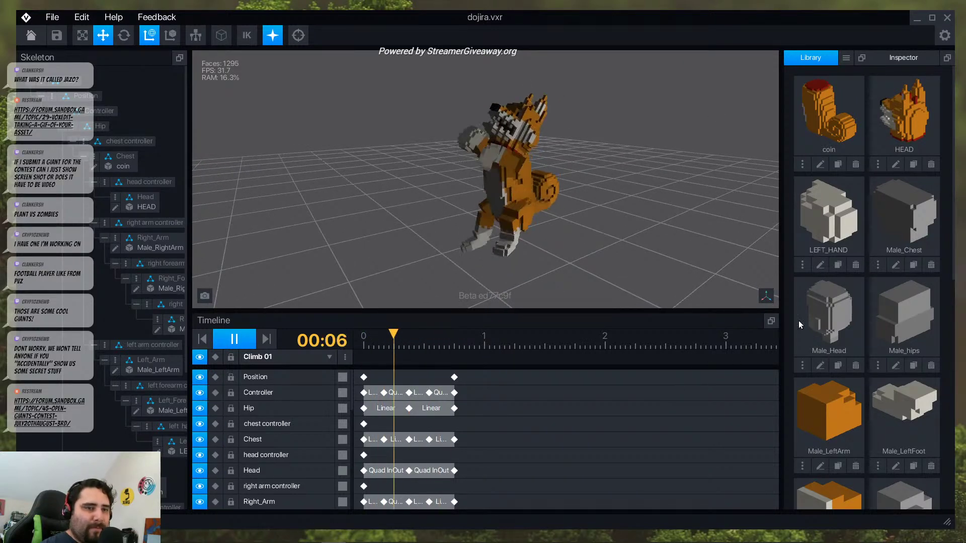
- Detach the timeline into a floating window, move it off the model, and make it taller to show more tracks
{"action": "left_click", "coordinate": [771, 323]}
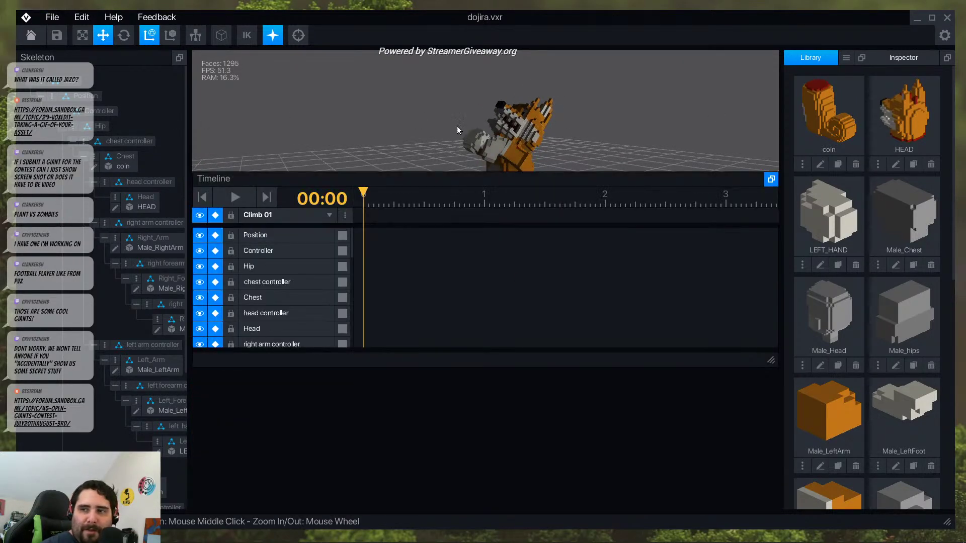
{"action": "left_click_drag", "start_coordinate": [318, 189], "coordinate": [376, 74]}
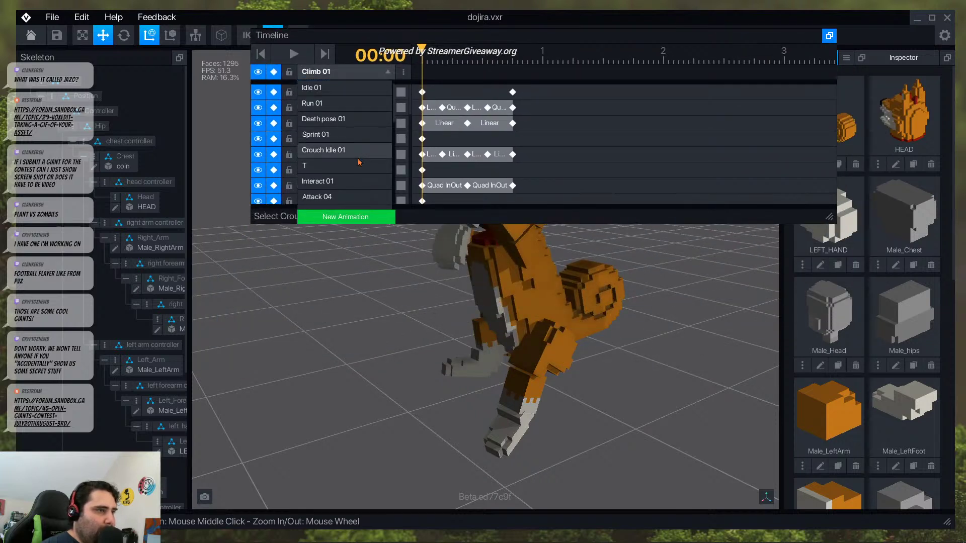
{"action": "scroll", "coordinate": [359, 162], "scroll_direction": "down", "scroll_amount": 1}
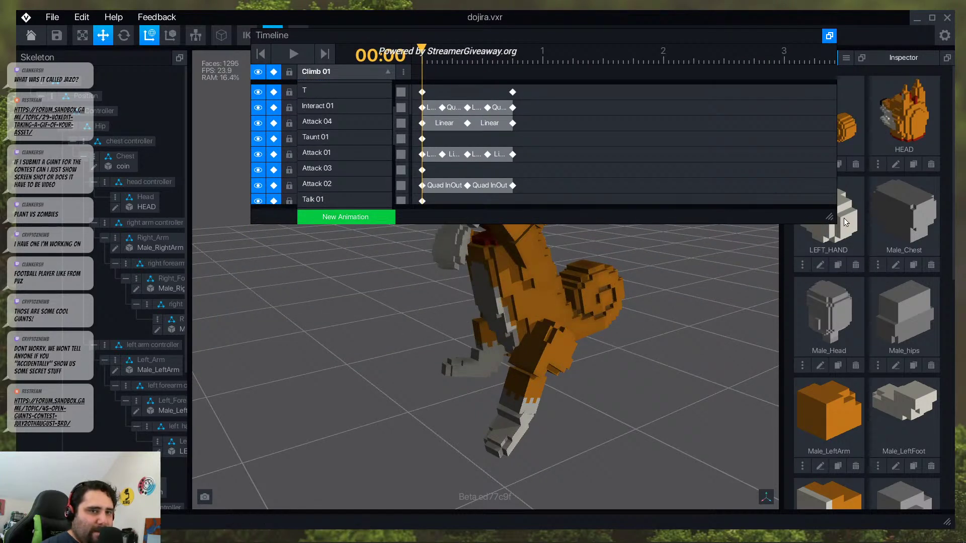
{"action": "left_click_drag", "start_coordinate": [815, 226], "coordinate": [790, 461]}
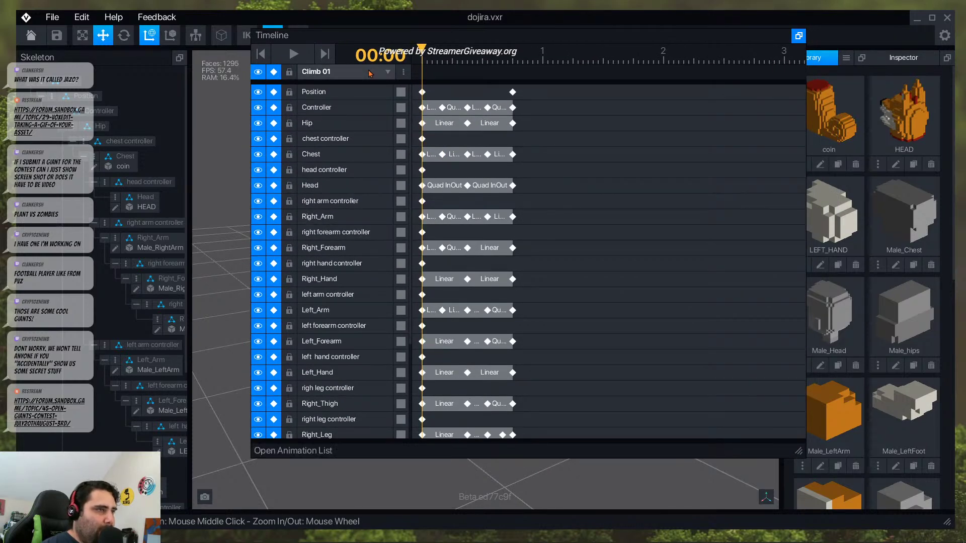
- Browse the animation list, choose Jump 02, and play it with the floating timeline moved beside the fox model
{"action": "left_click", "coordinate": [370, 74]}
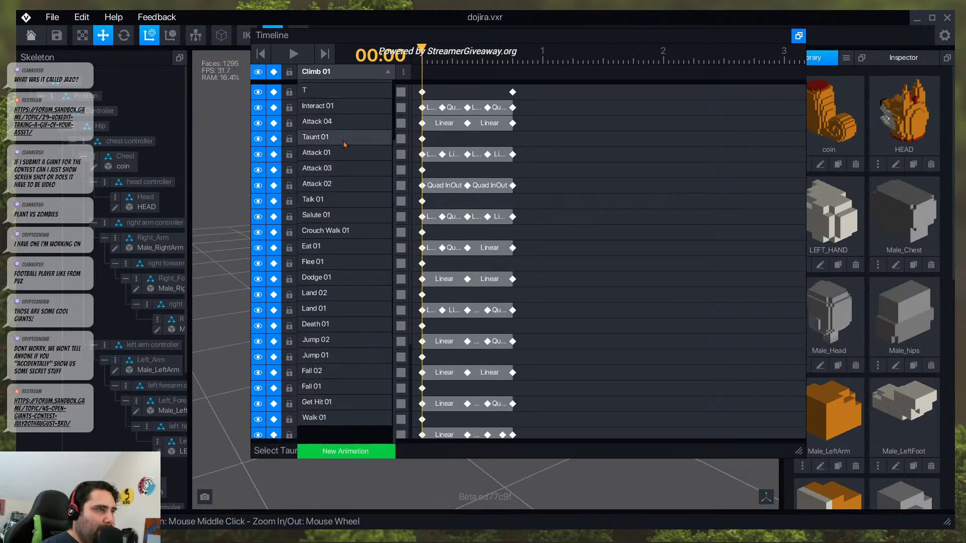
{"action": "scroll", "coordinate": [345, 141], "scroll_direction": "up", "scroll_amount": 3}
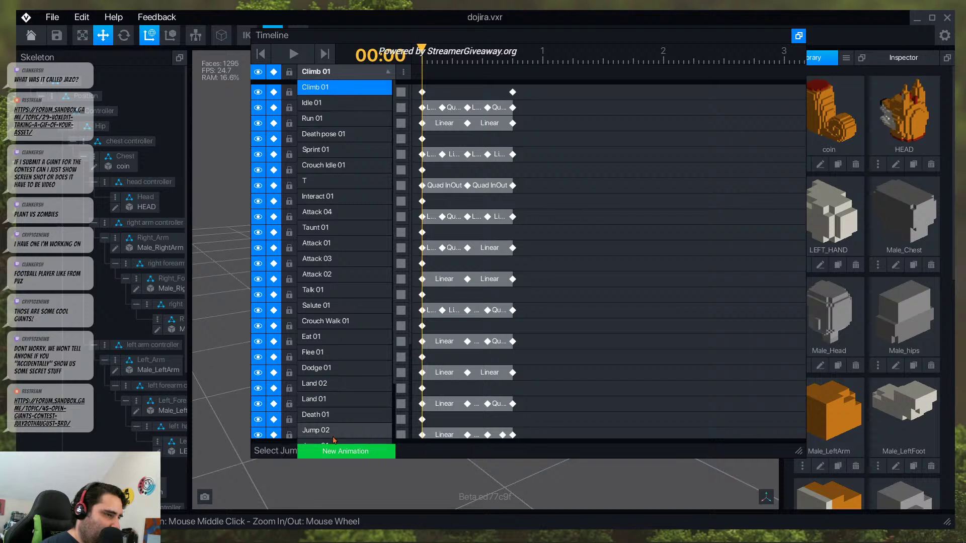
{"action": "scroll", "coordinate": [335, 434], "scroll_direction": "down", "scroll_amount": 4}
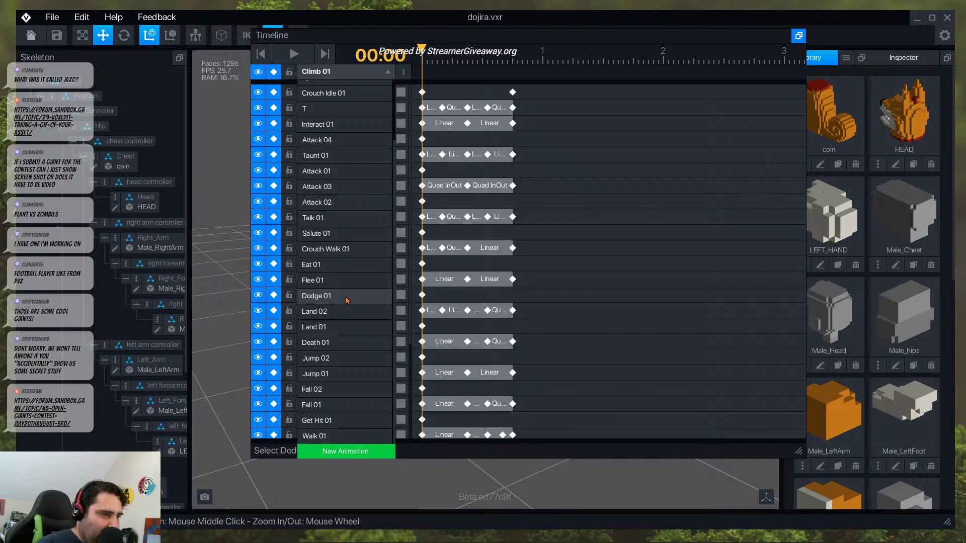
{"action": "left_click", "coordinate": [314, 360]}
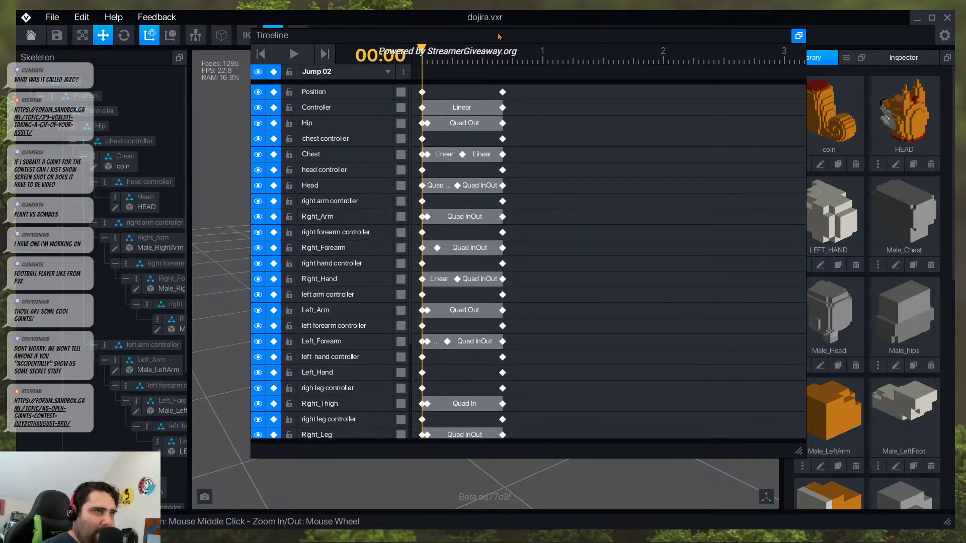
{"action": "left_click_drag", "start_coordinate": [498, 36], "coordinate": [870, 91]}
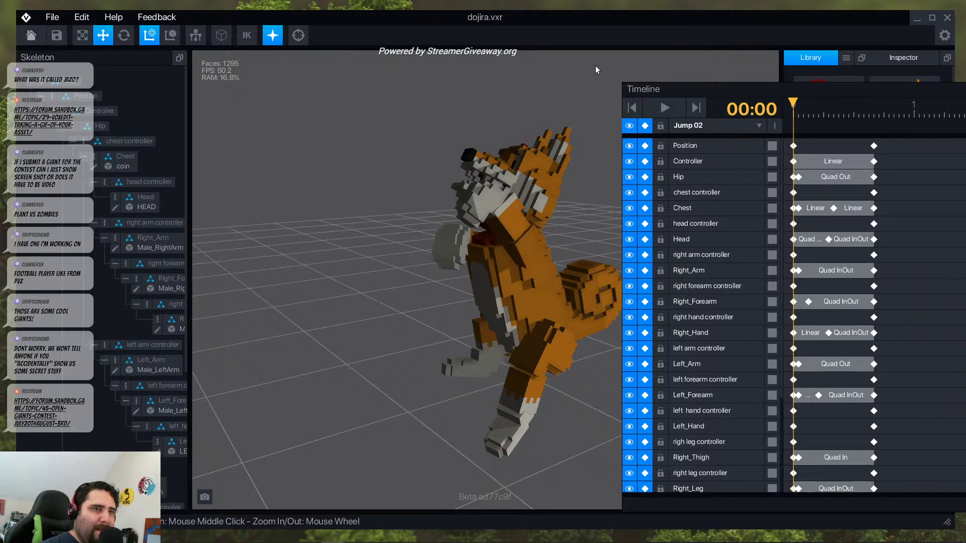
{"action": "left_click", "coordinate": [674, 110]}
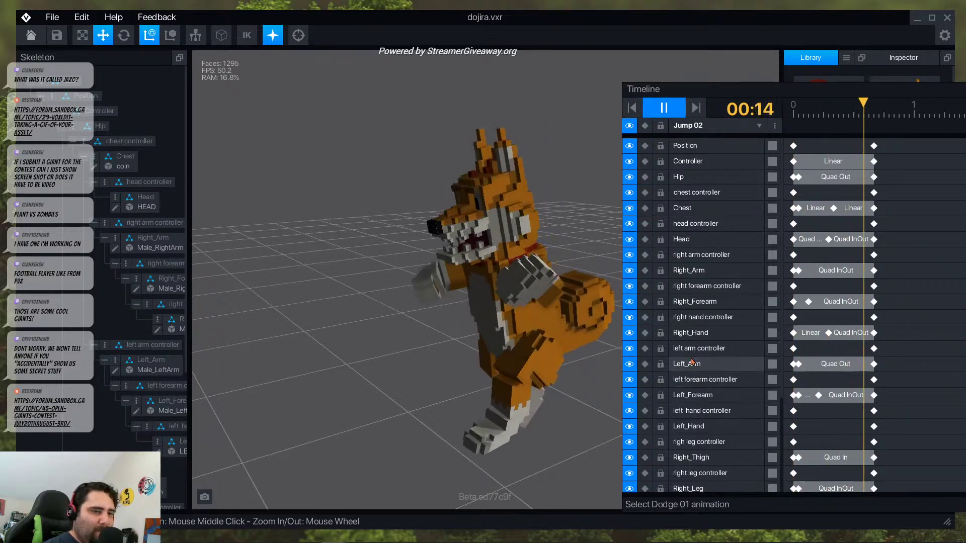
- Switch the playing animation to Jump 01 and move the floating timeline clear of the model viewport
{"action": "scroll", "coordinate": [707, 322], "scroll_direction": "down", "scroll_amount": 3}
{"action": "left_click", "coordinate": [715, 125]}
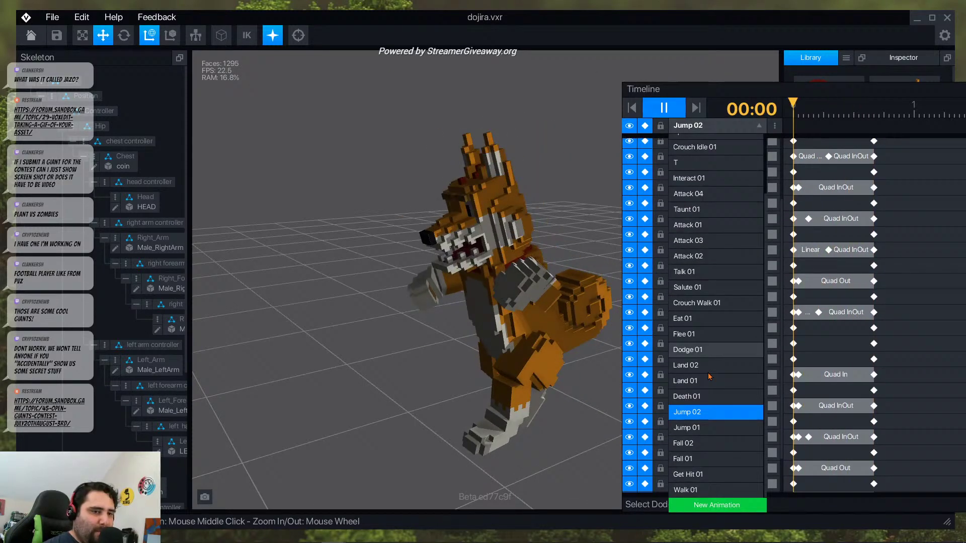
{"action": "left_click", "coordinate": [717, 425]}
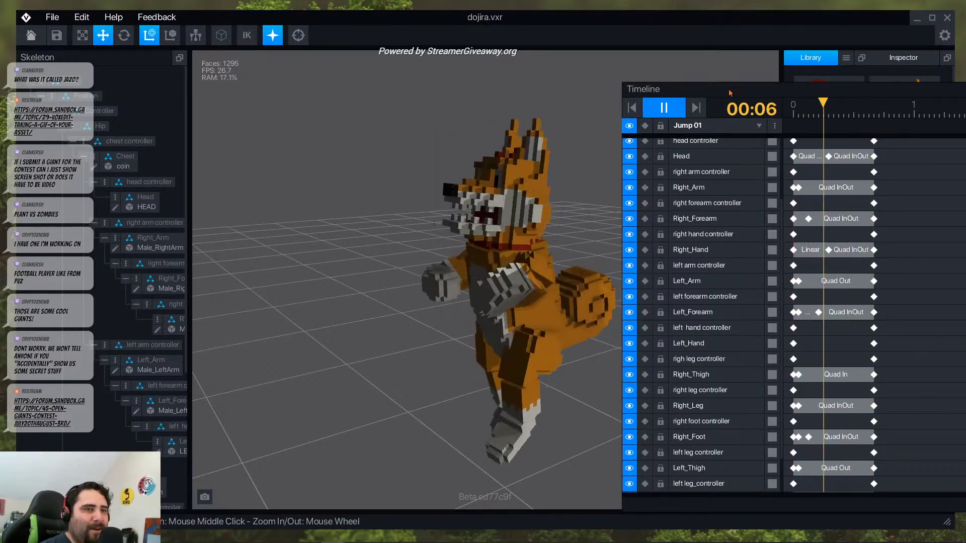
{"action": "left_click_drag", "start_coordinate": [731, 93], "coordinate": [965, 92]}
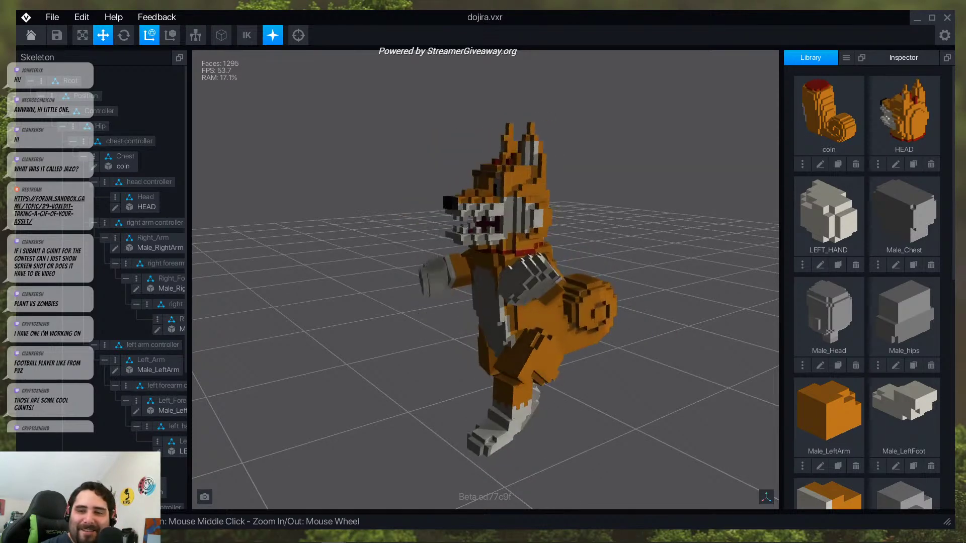
{"action": "key", "text": "alt+Tab"}
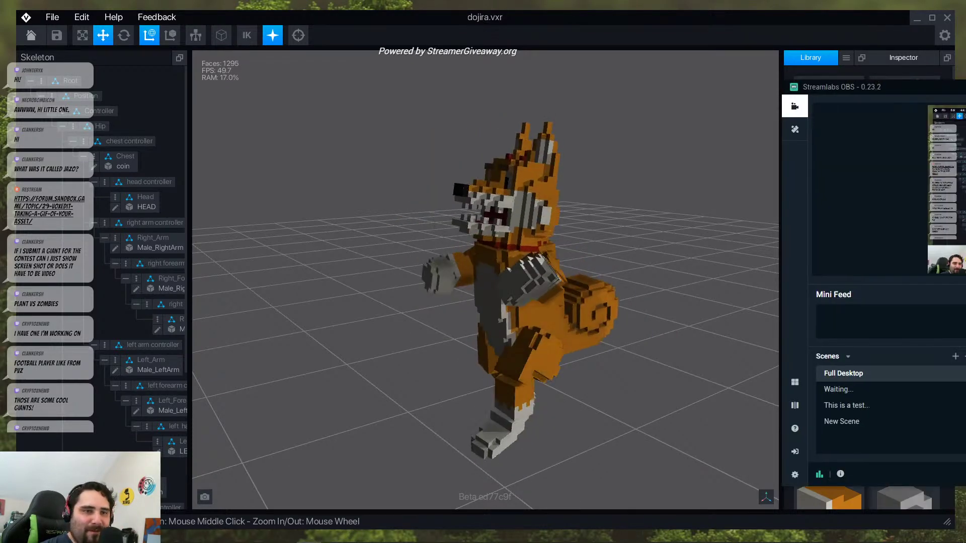
{"action": "key", "text": "alt+Tab"}
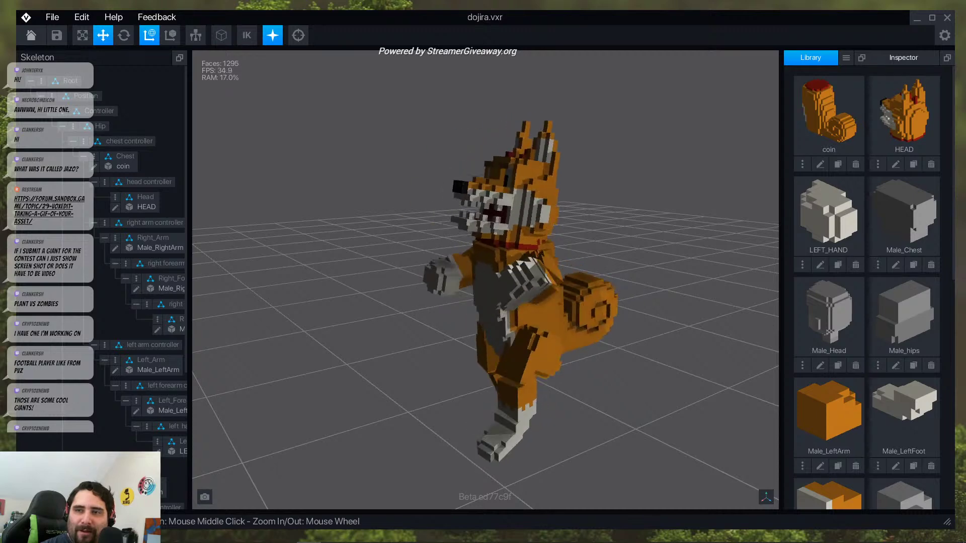
{"action": "key", "text": "alt+Tab"}
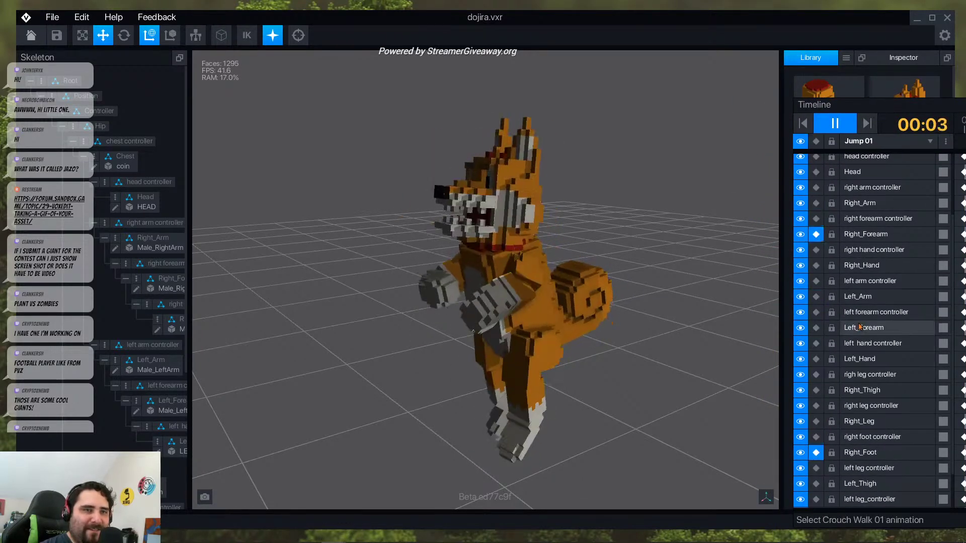
- Browse the animation list, choose the T pose, and review its tracks in the floating timeline
{"action": "left_click", "coordinate": [865, 141]}
{"action": "scroll", "coordinate": [884, 238], "scroll_direction": "up", "scroll_amount": 2}
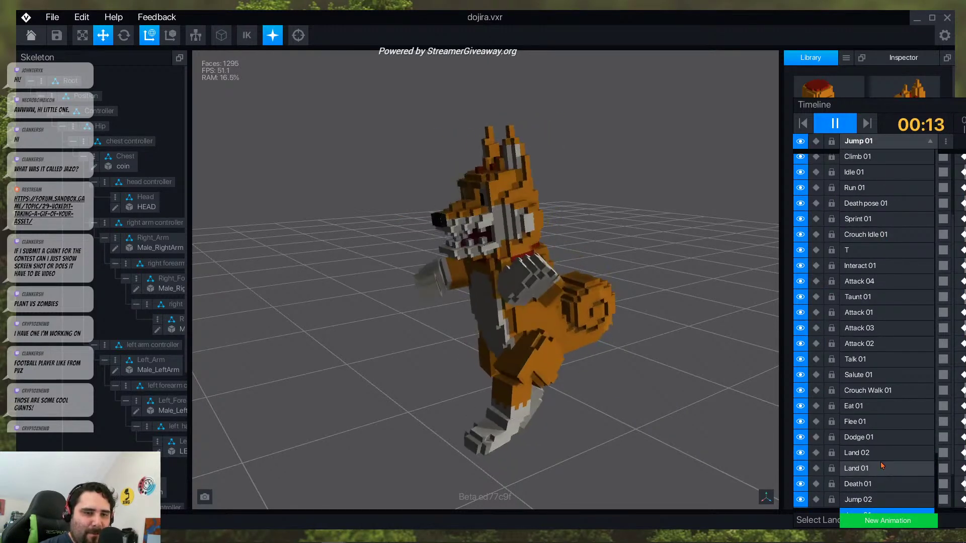
{"action": "scroll", "coordinate": [888, 453], "scroll_direction": "down", "scroll_amount": 1}
{"action": "scroll", "coordinate": [881, 455], "scroll_direction": "down", "scroll_amount": 3}
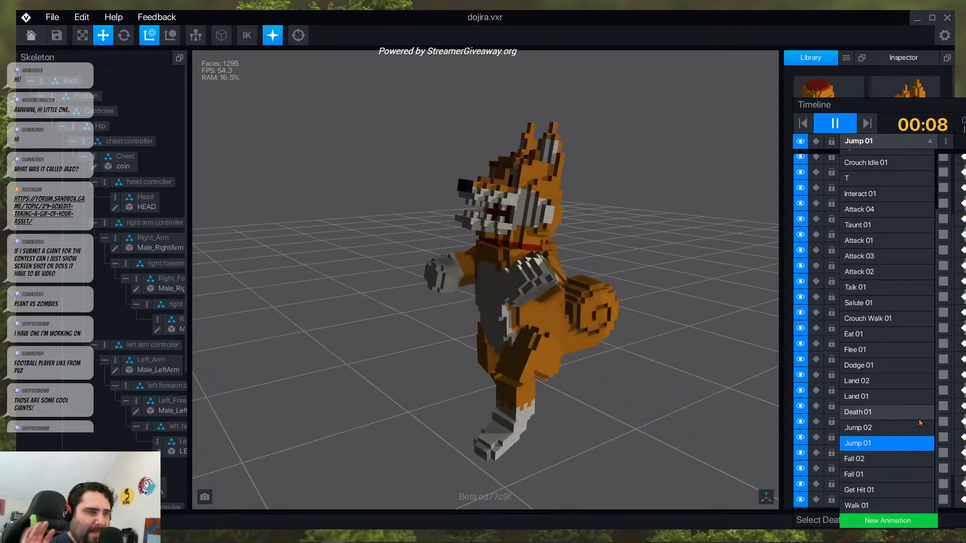
{"action": "scroll", "coordinate": [921, 424], "scroll_direction": "up", "scroll_amount": 5}
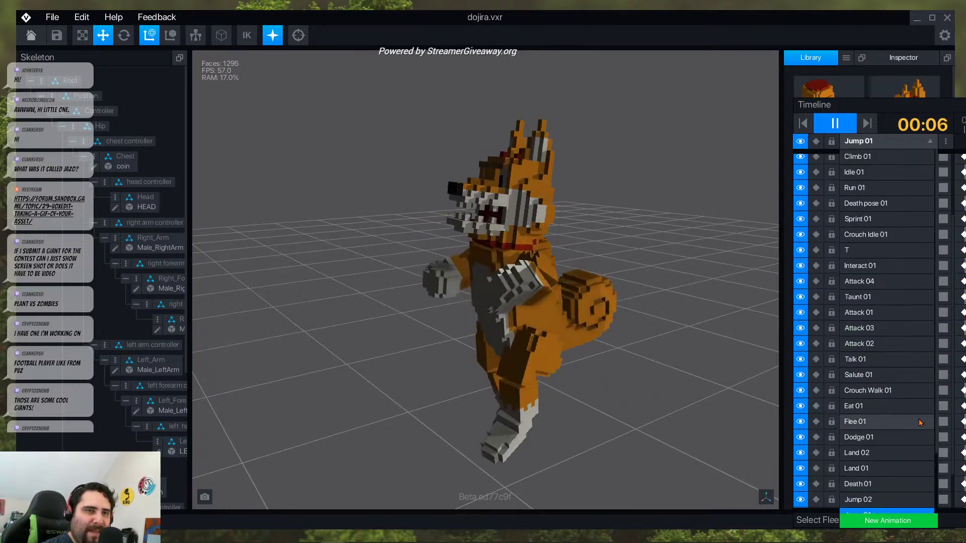
{"action": "left_click", "coordinate": [843, 253]}
{"action": "right_click_drag", "start_coordinate": [489, 272], "coordinate": [488, 272]}
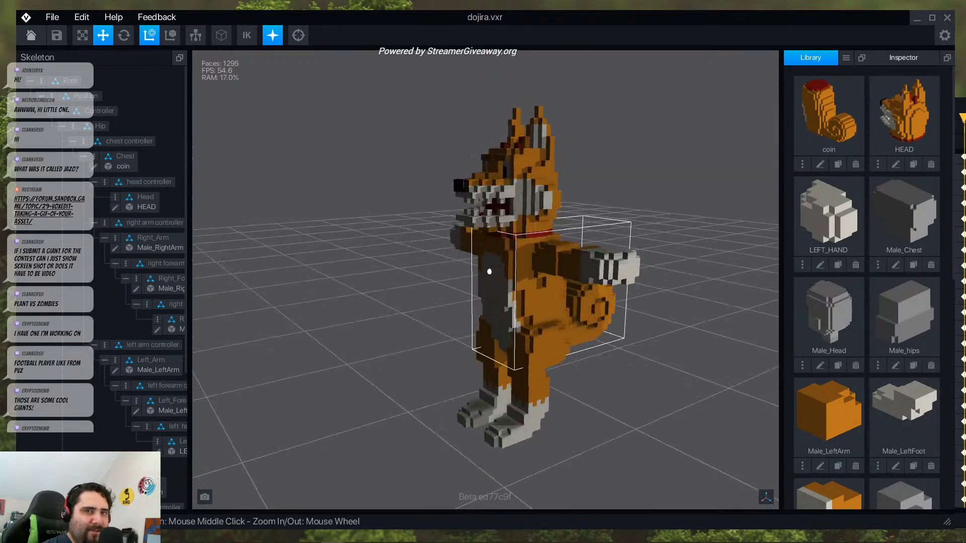
{"action": "left_click", "coordinate": [960, 105]}
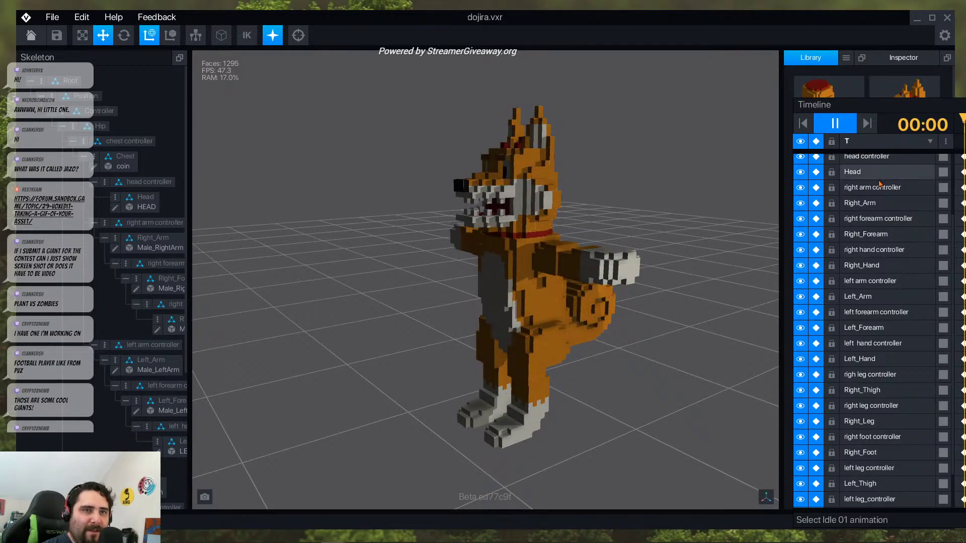
{"action": "scroll", "coordinate": [879, 184], "scroll_direction": "up", "scroll_amount": 3}
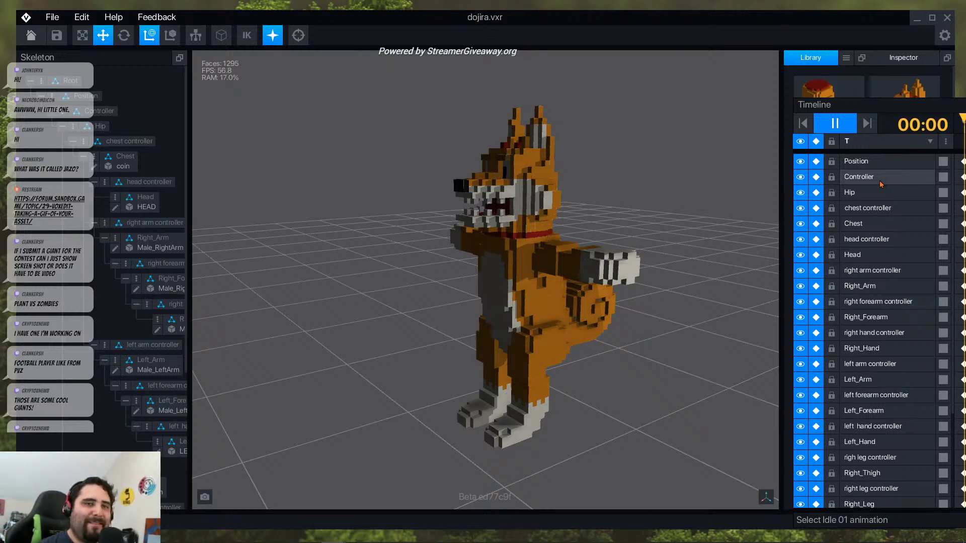
- Play the Climb 01 animation and switch to Idle 01, turning the fox to view it from the front
{"action": "left_click", "coordinate": [873, 142]}
{"action": "left_click", "coordinate": [878, 156]}
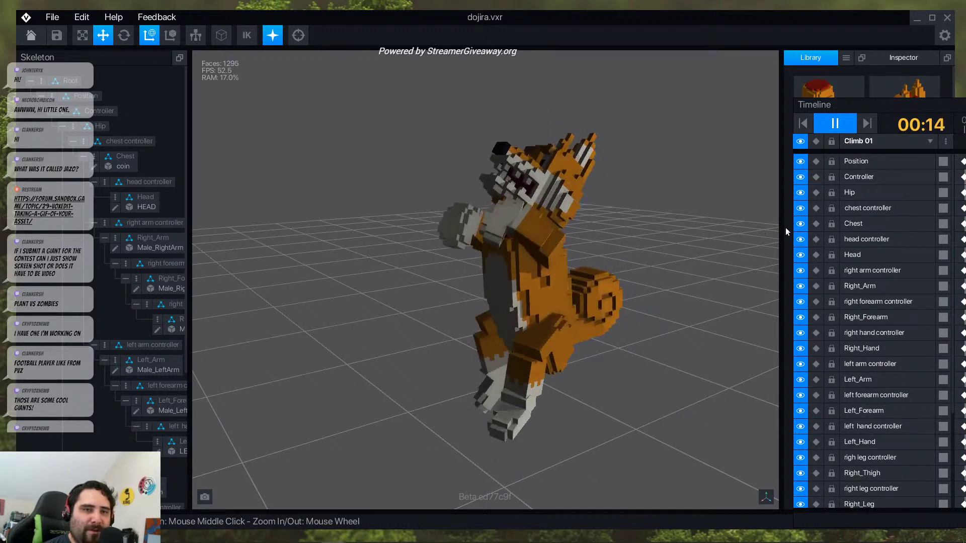
{"action": "left_click", "coordinate": [866, 141]}
{"action": "left_click", "coordinate": [865, 172]}
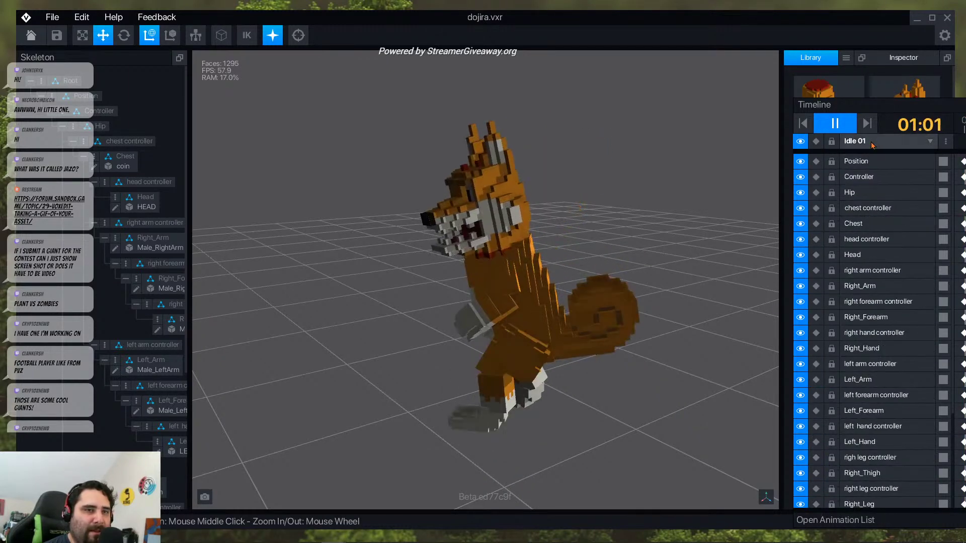
{"action": "right_click_drag", "start_coordinate": [522, 287], "coordinate": [624, 284]}
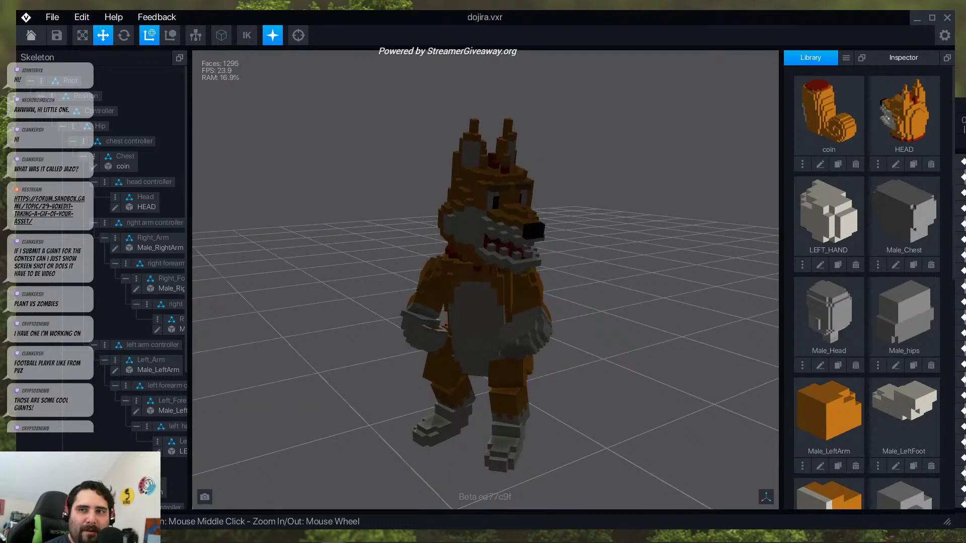
- Bring the floating timeline back and play the Run 01 animation, turning the view around the fox
{"action": "left_click", "coordinate": [961, 106]}
{"action": "left_click", "coordinate": [878, 142]}
{"action": "left_click", "coordinate": [874, 189]}
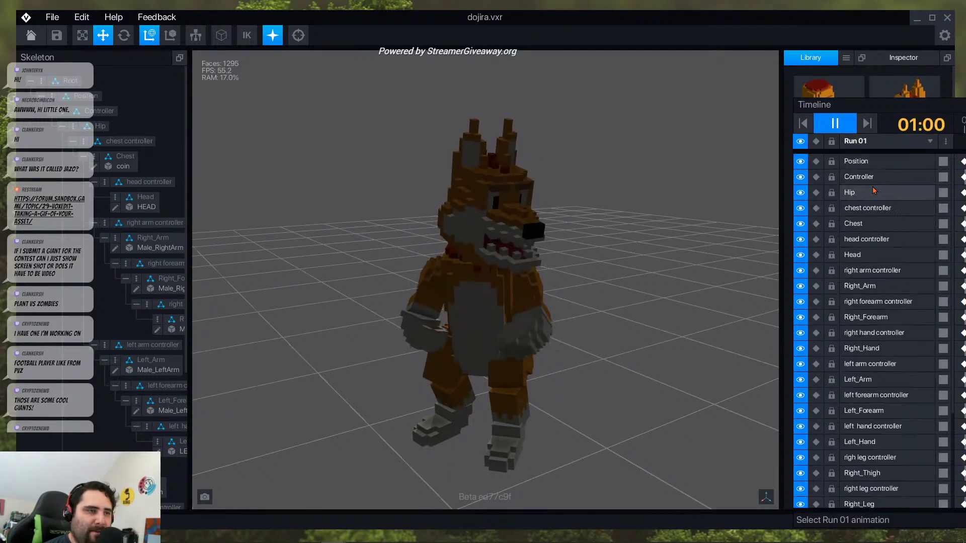
{"action": "right_click_drag", "start_coordinate": [515, 292], "coordinate": [512, 303]}
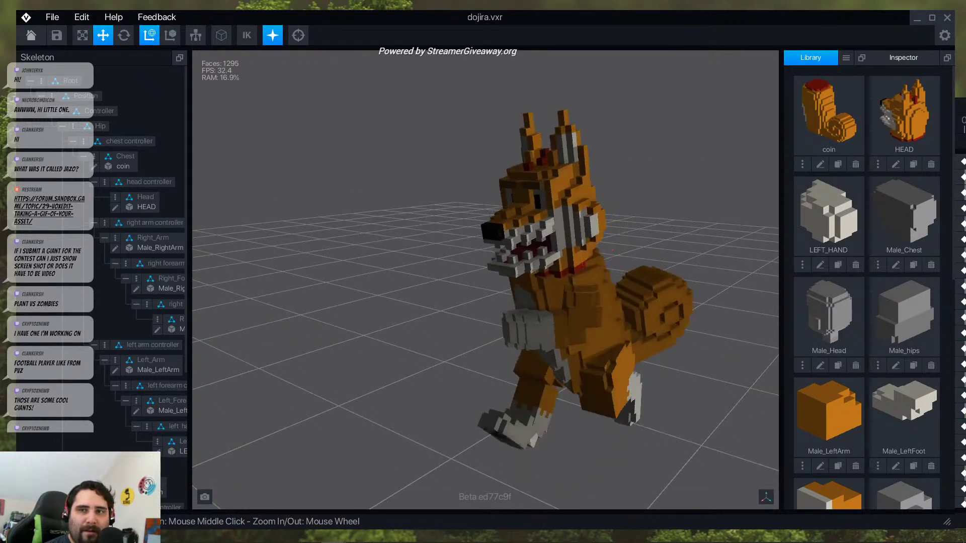
- Show Death pose 01 on the fox and switch to the Sprint 01 animation
{"action": "left_click", "coordinate": [961, 107]}
{"action": "left_click", "coordinate": [885, 143]}
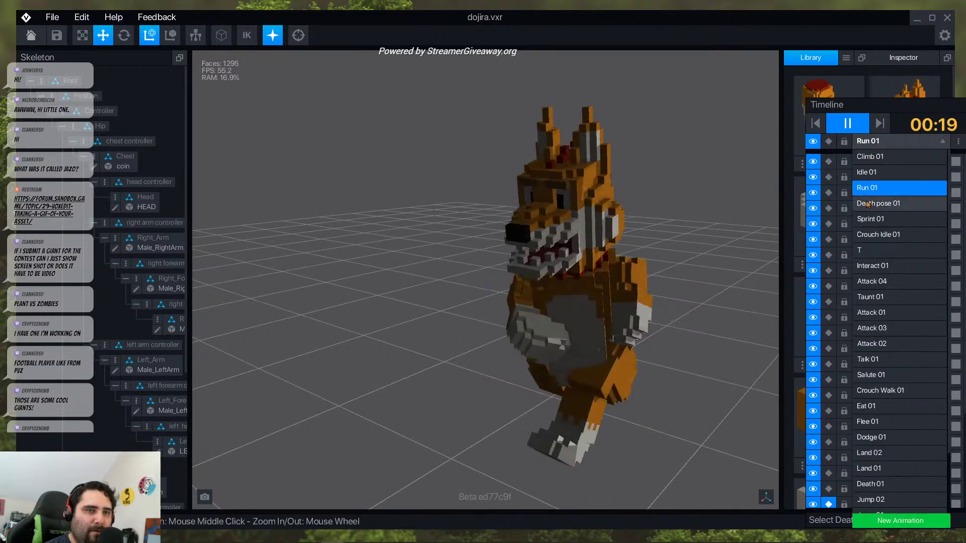
{"action": "left_click", "coordinate": [868, 204]}
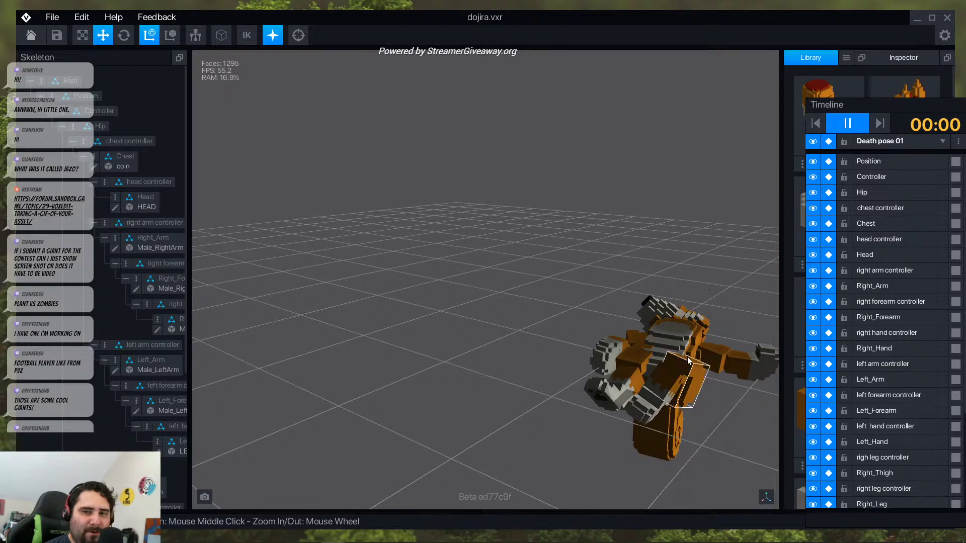
{"action": "left_click", "coordinate": [876, 142]}
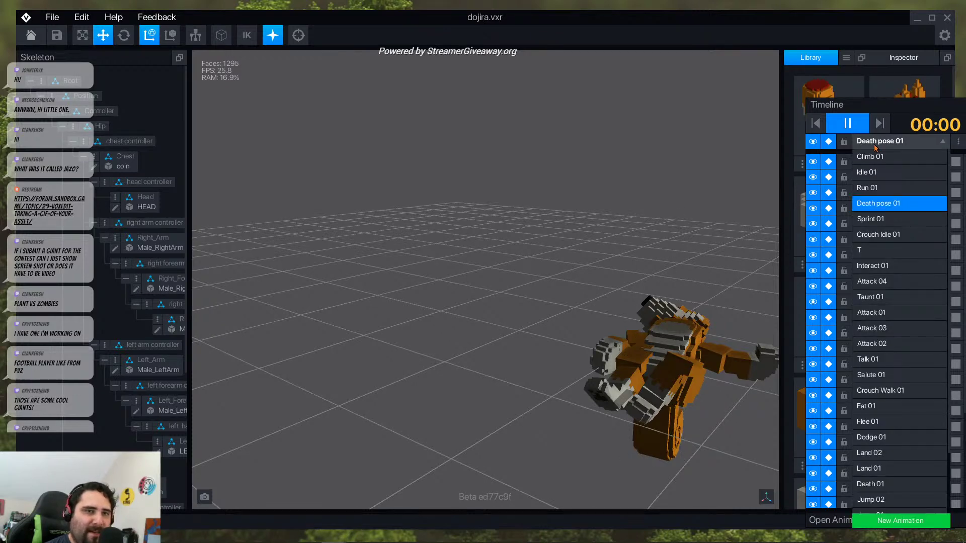
{"action": "left_click", "coordinate": [886, 218]}
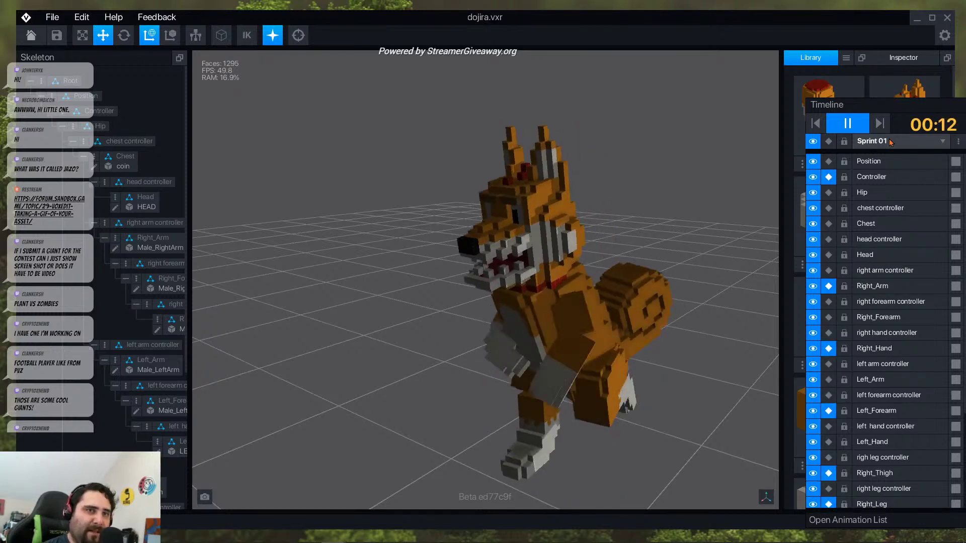
- Browse the animation list and return to Run 01 to compare it with the sprint
{"action": "left_click", "coordinate": [891, 142]}
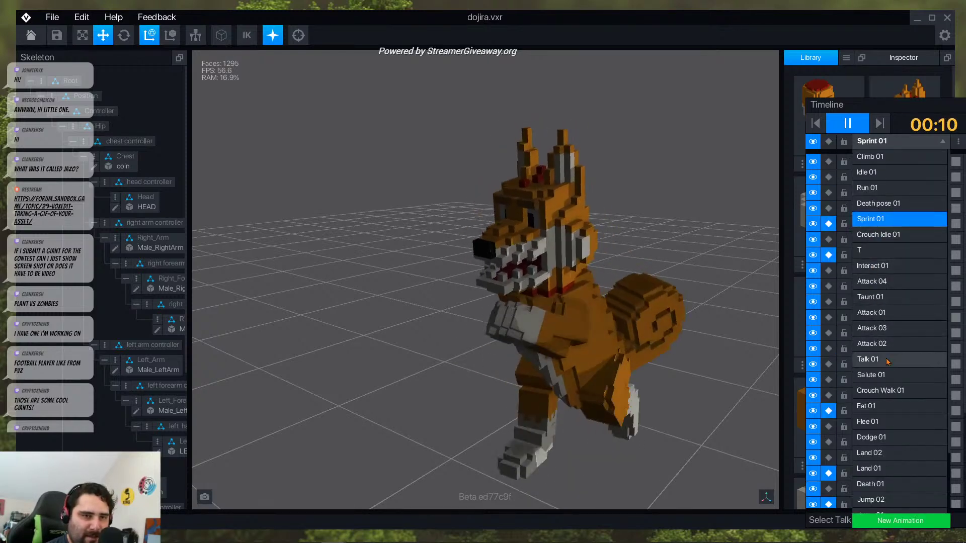
{"action": "scroll", "coordinate": [880, 402], "scroll_direction": "down", "scroll_amount": 3}
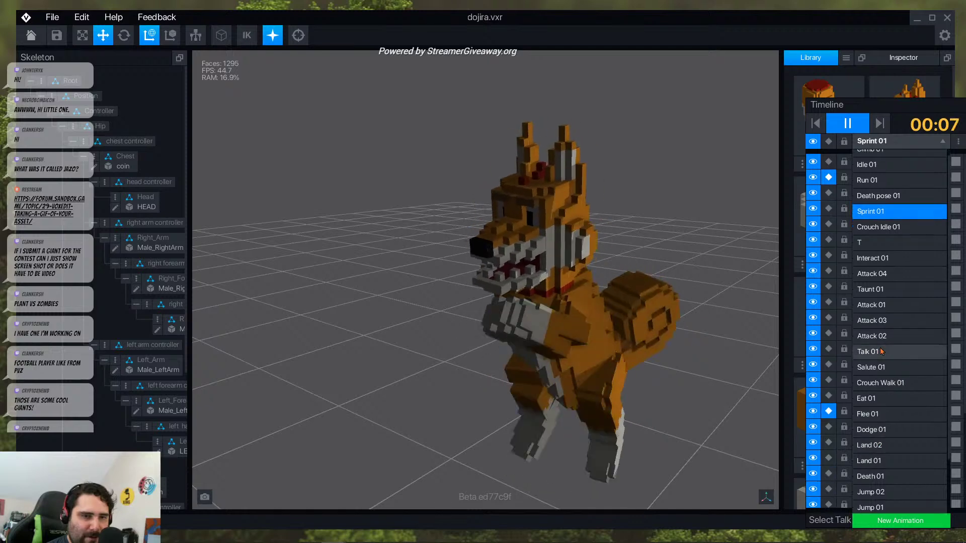
{"action": "scroll", "coordinate": [882, 363], "scroll_direction": "up", "scroll_amount": 3}
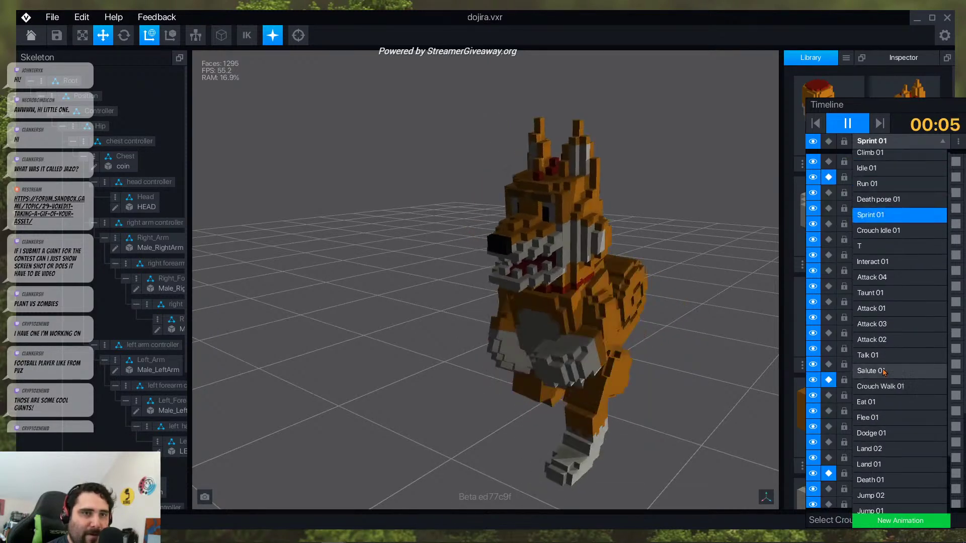
{"action": "left_click", "coordinate": [865, 190]}
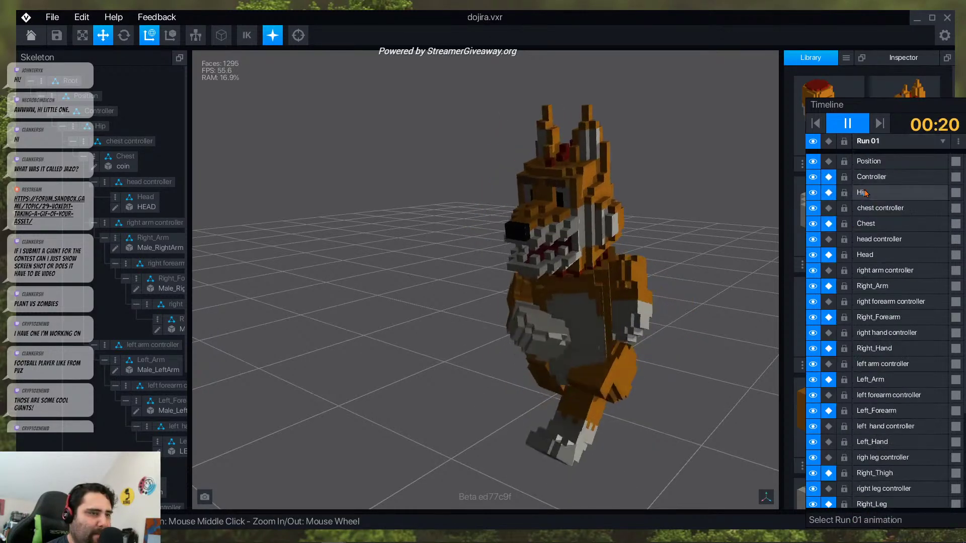
- Play the Crouch Idle 01 animation, followed by Interact 01
{"action": "left_click", "coordinate": [912, 141]}
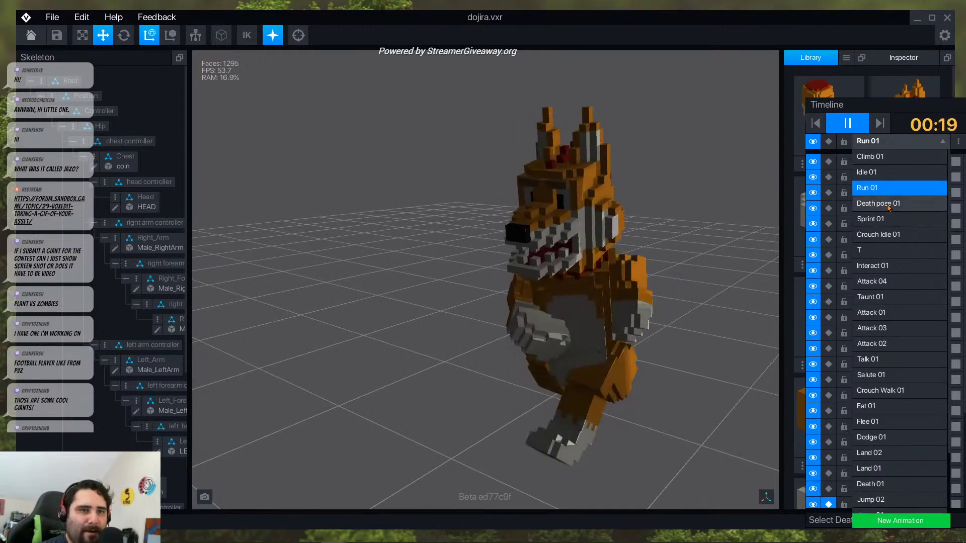
{"action": "left_click", "coordinate": [900, 235]}
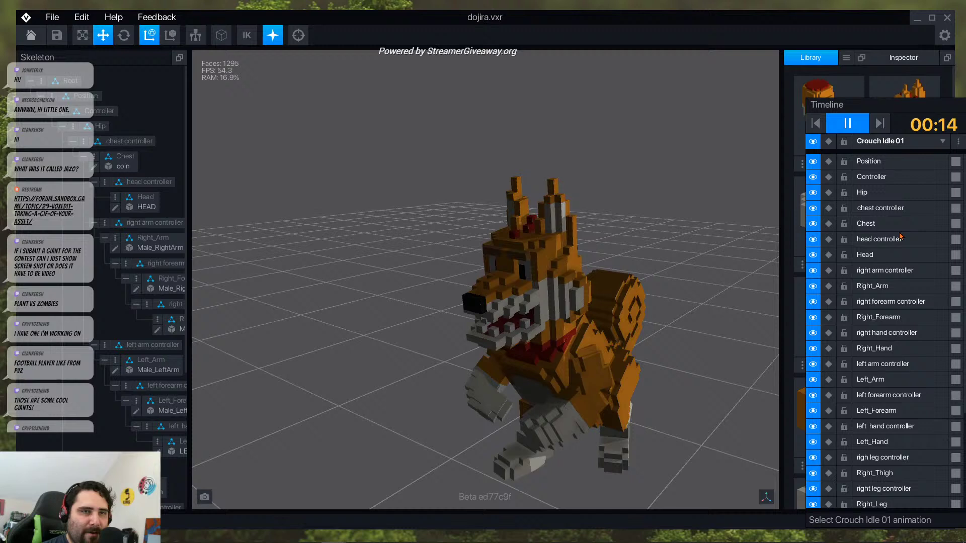
{"action": "left_click", "coordinate": [887, 145]}
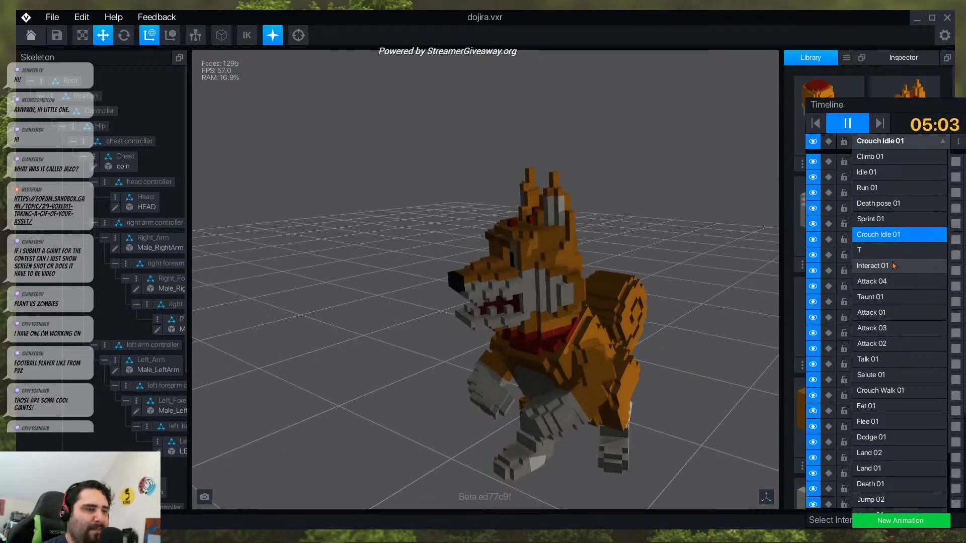
{"action": "left_click", "coordinate": [875, 265]}
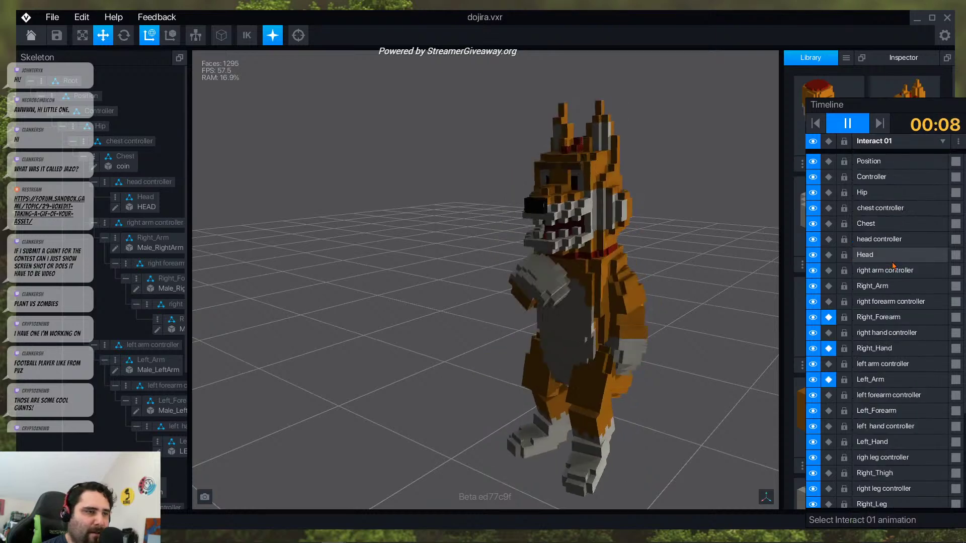
- Play the Attack 04 animation and bring the whole lunging fox into view
{"action": "left_click", "coordinate": [896, 142]}
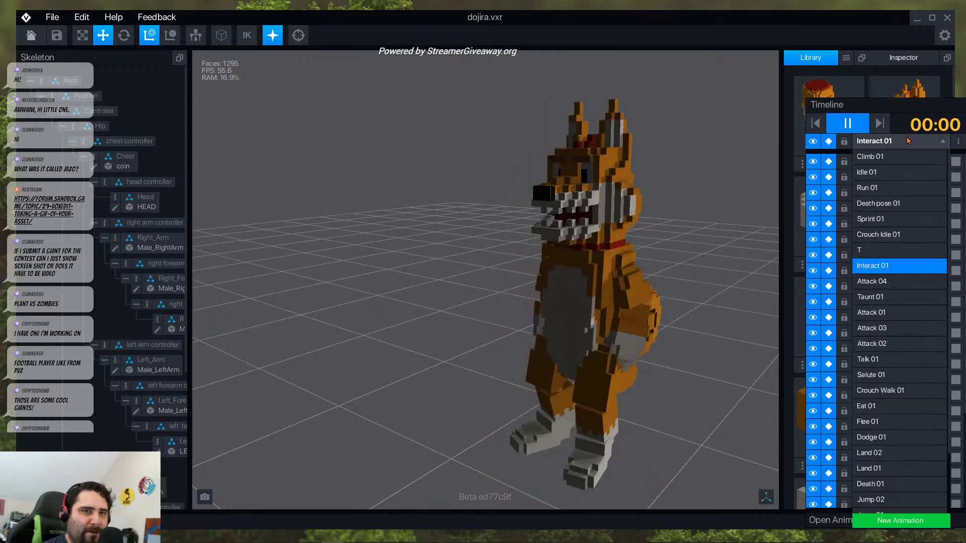
{"action": "left_click", "coordinate": [870, 171]}
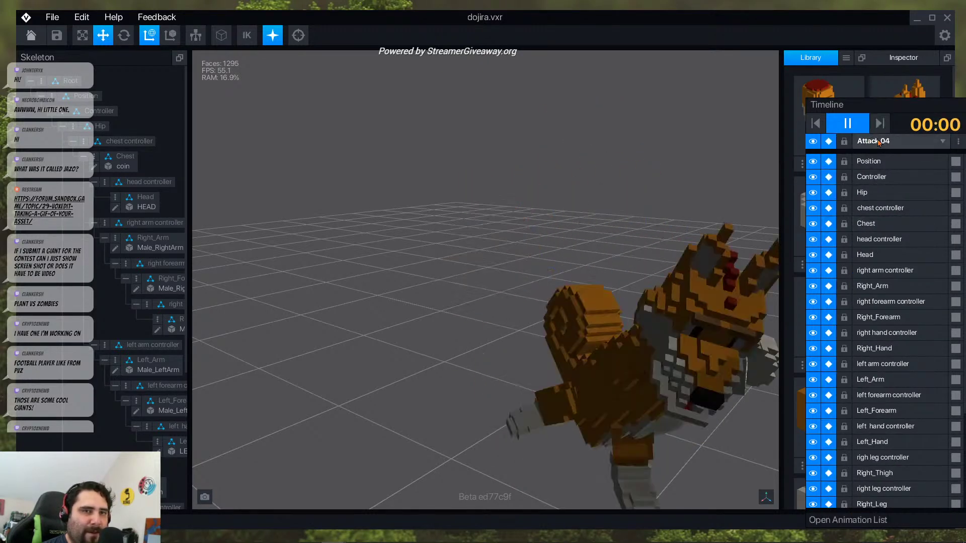
{"action": "left_click", "coordinate": [578, 333]}
{"action": "middle_click_drag", "start_coordinate": [579, 333], "coordinate": [520, 328]}
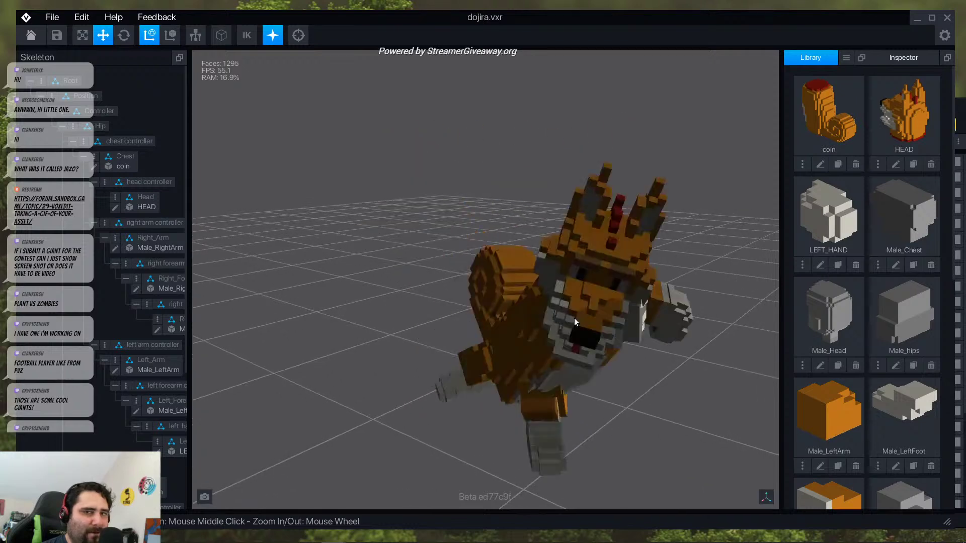
- Bring the floating timeline back and preview the Attack 01 and Attack 02 animations
{"action": "left_click", "coordinate": [961, 125]}
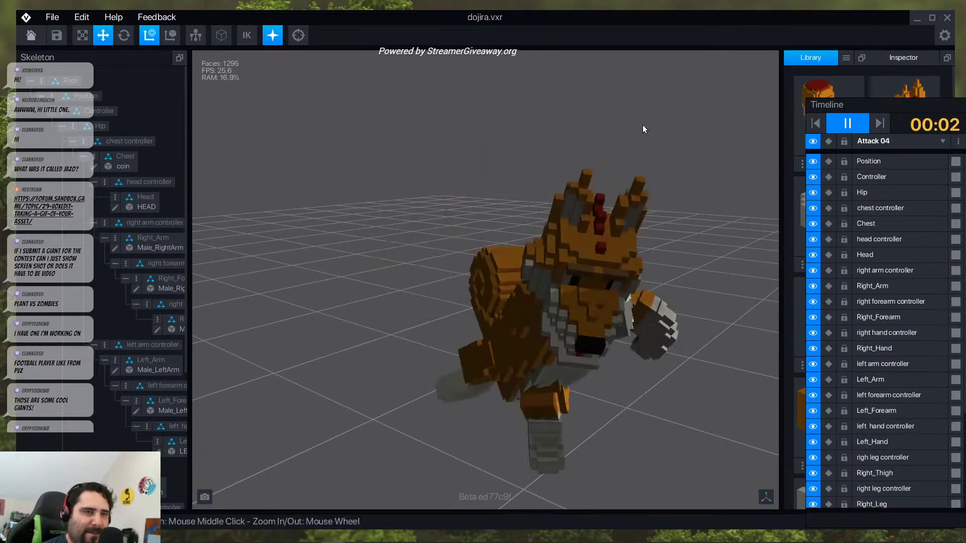
{"action": "left_click", "coordinate": [864, 144]}
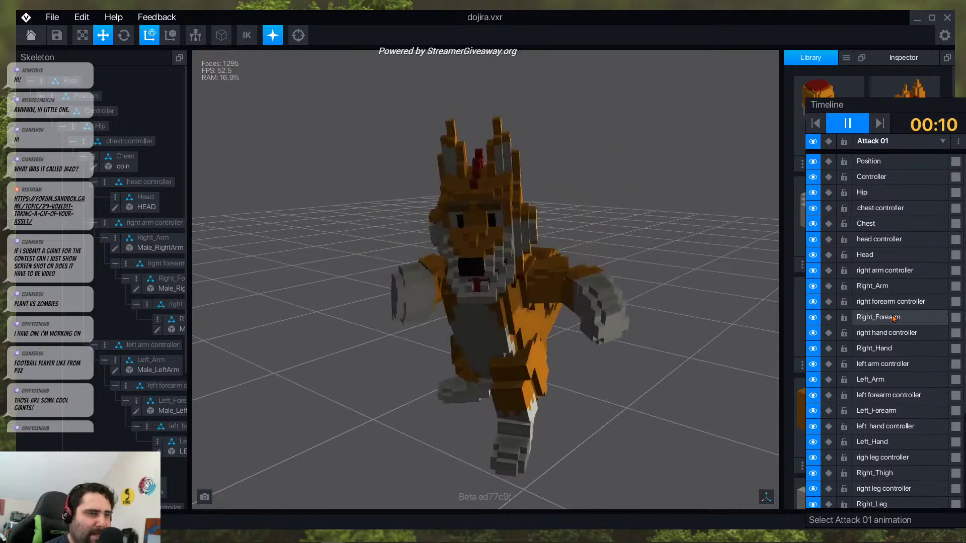
{"action": "left_click", "coordinate": [893, 144]}
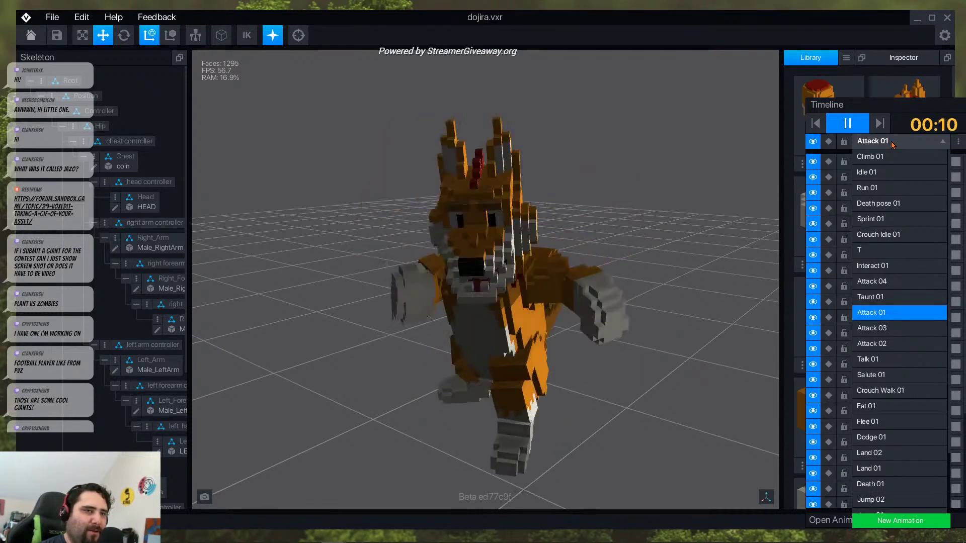
{"action": "left_click", "coordinate": [899, 344]}
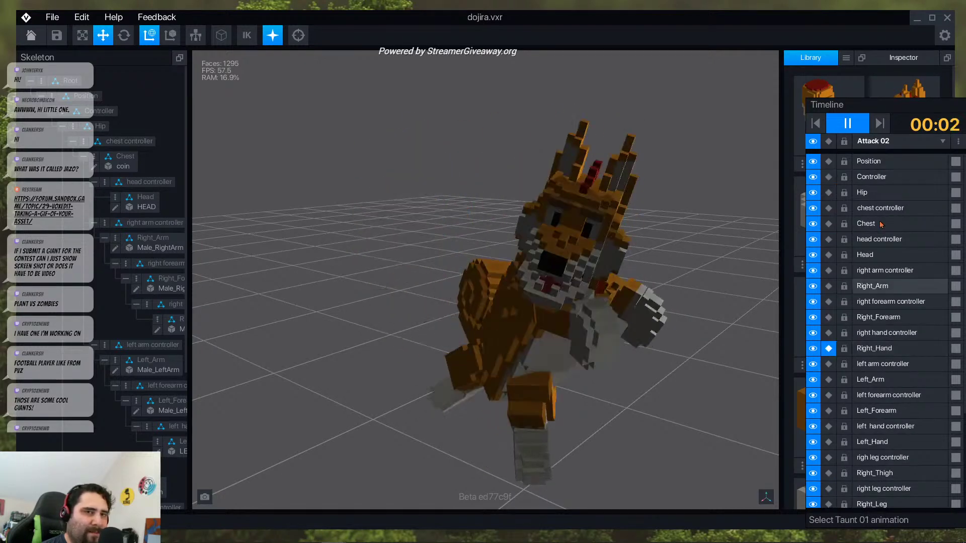
- Preview the Attack 03 animation and replay Attack 04
{"action": "left_click", "coordinate": [899, 142]}
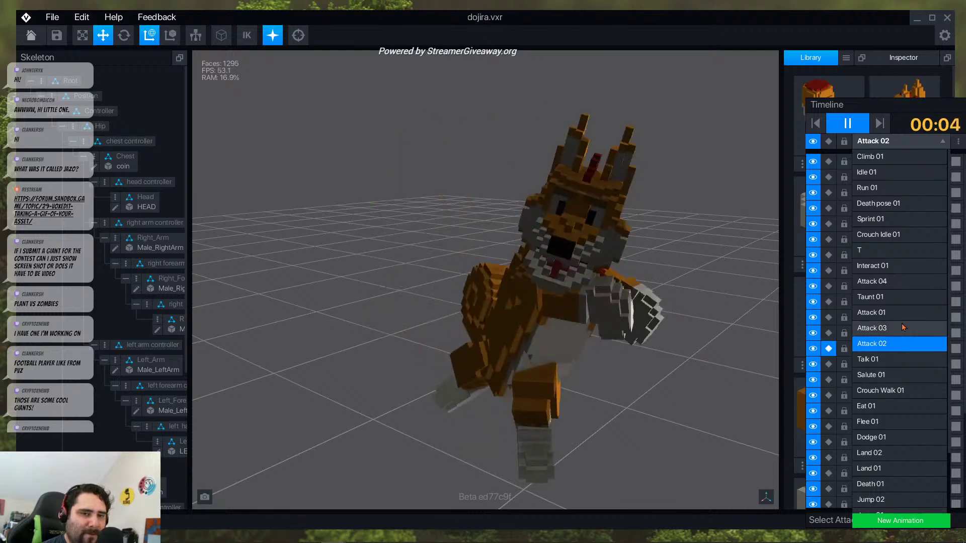
{"action": "left_click", "coordinate": [903, 328]}
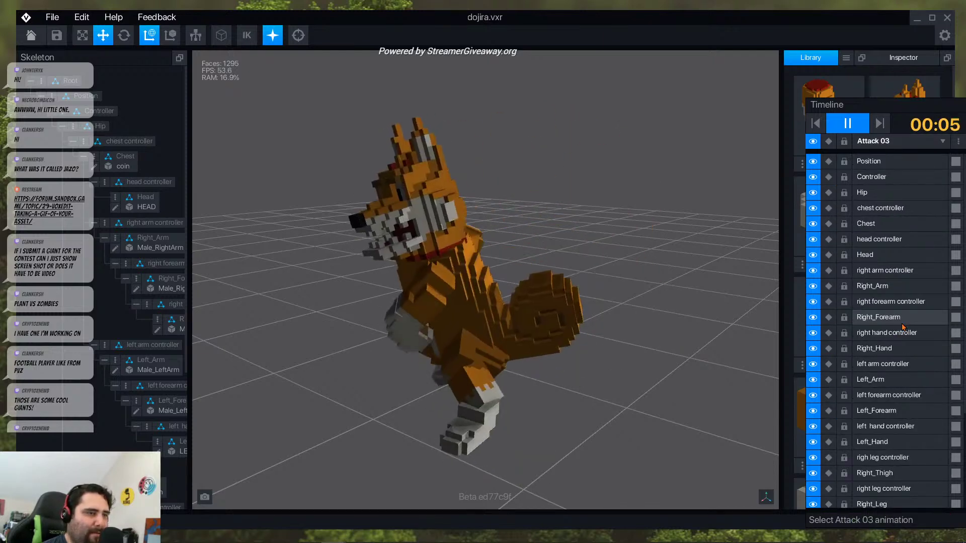
{"action": "left_click", "coordinate": [903, 144]}
{"action": "left_click", "coordinate": [893, 282]}
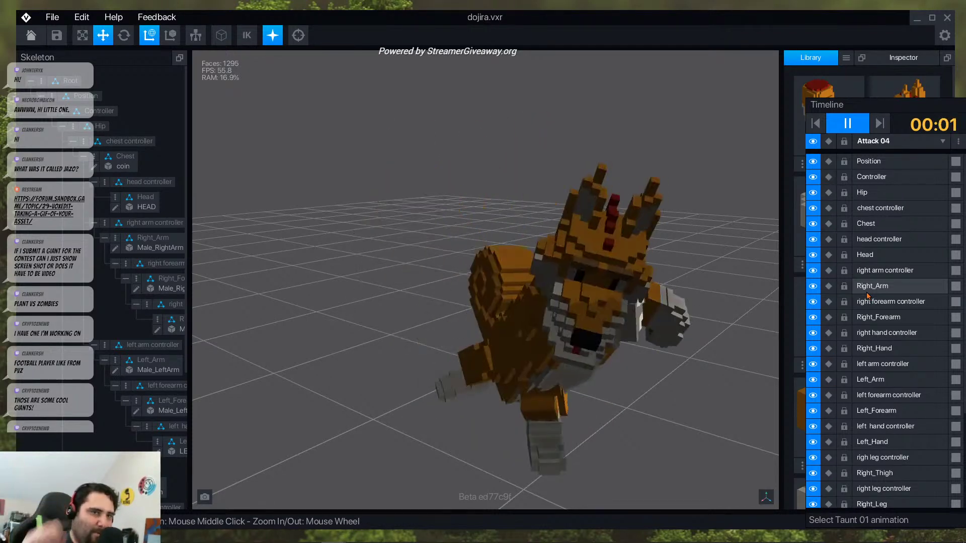
- Play Talk 01 and Salute 01, turning the fox to see the salute from the front
{"action": "left_click", "coordinate": [904, 142]}
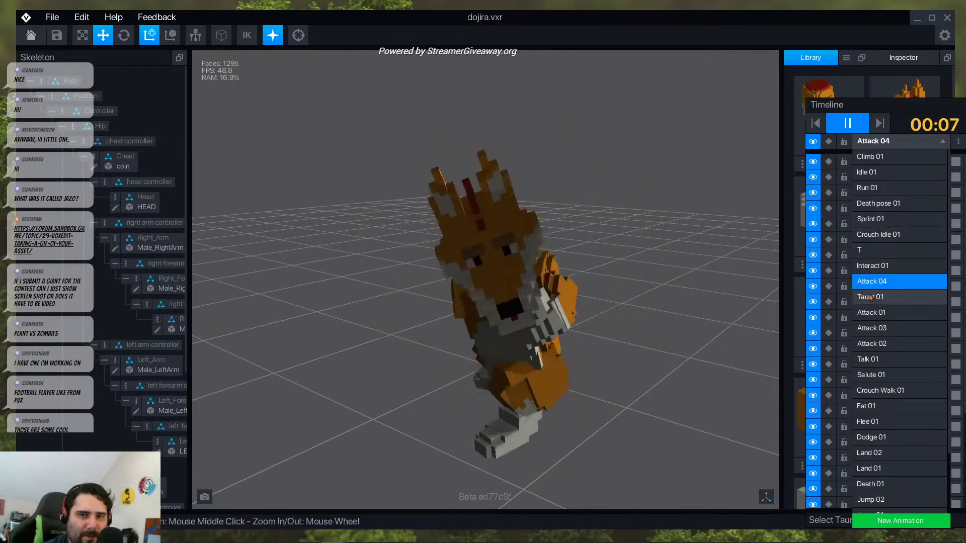
{"action": "left_click", "coordinate": [887, 360]}
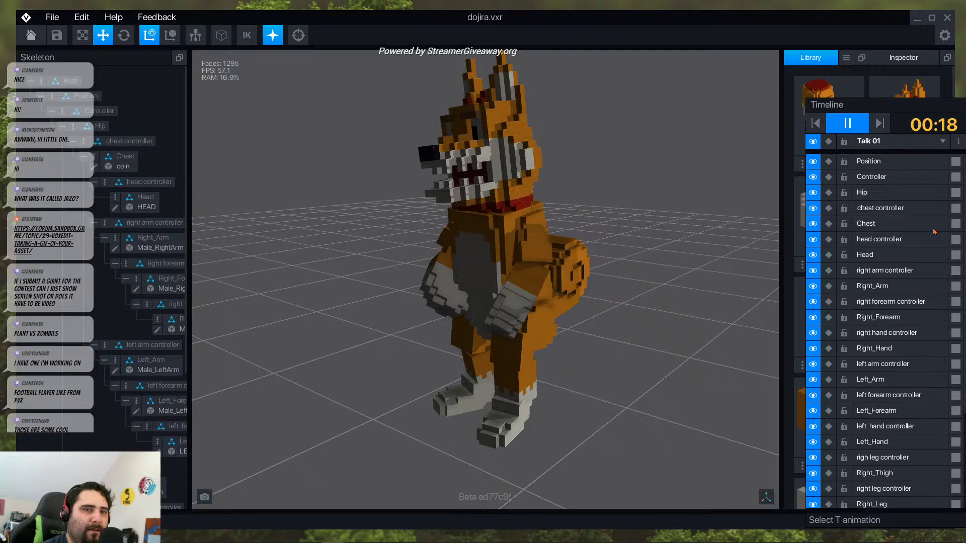
{"action": "left_click", "coordinate": [906, 141]}
{"action": "left_click", "coordinate": [883, 378]}
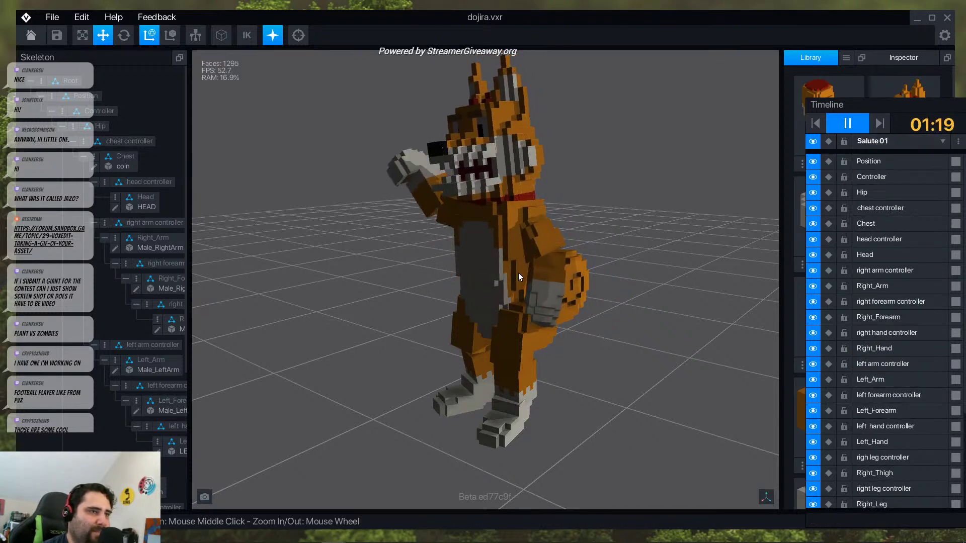
{"action": "right_click_drag", "start_coordinate": [519, 277], "coordinate": [579, 258]}
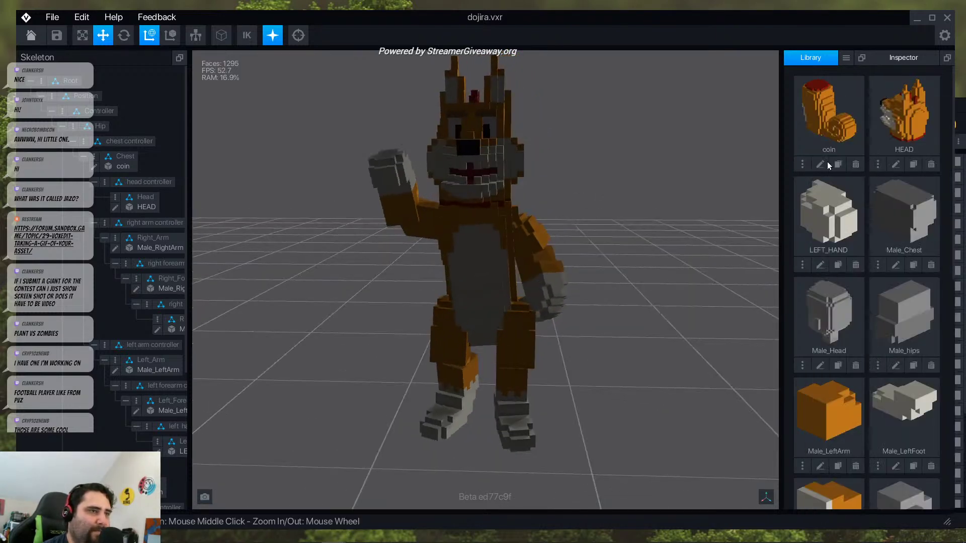
- Preview the Crouch Walk 01 animation from the side and play Eat 01 from a raised angle
{"action": "left_click", "coordinate": [959, 121]}
{"action": "left_click", "coordinate": [907, 143]}
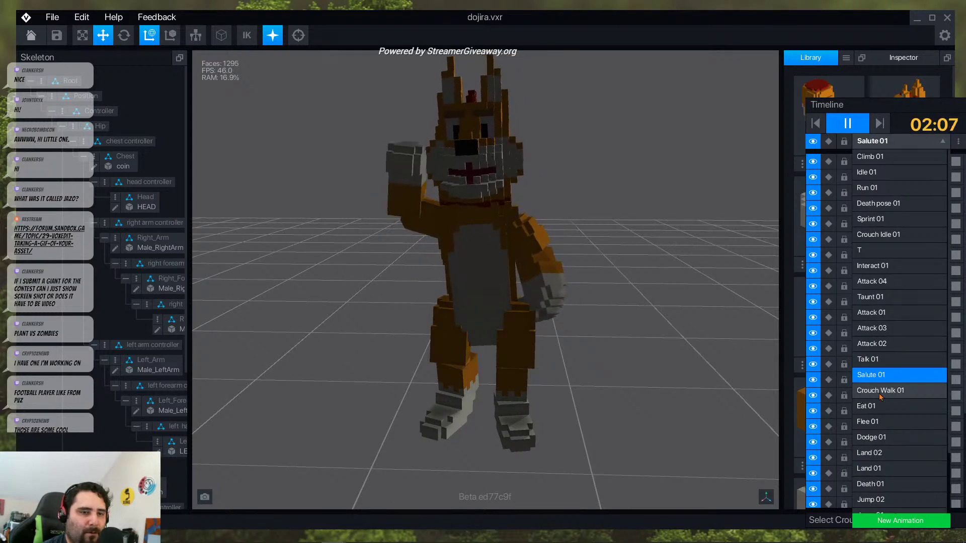
{"action": "left_click", "coordinate": [880, 392]}
{"action": "right_click_drag", "start_coordinate": [558, 367], "coordinate": [516, 257]}
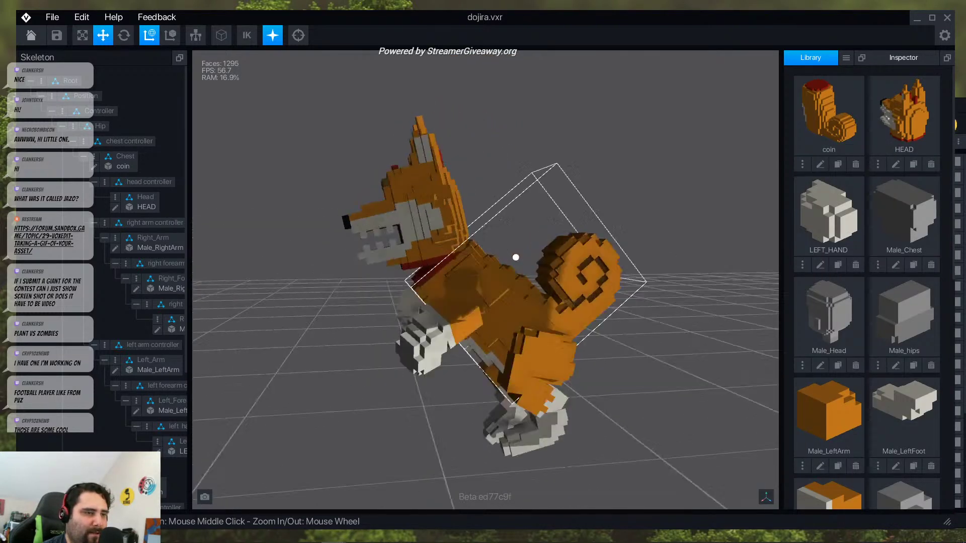
{"action": "left_click", "coordinate": [959, 109]}
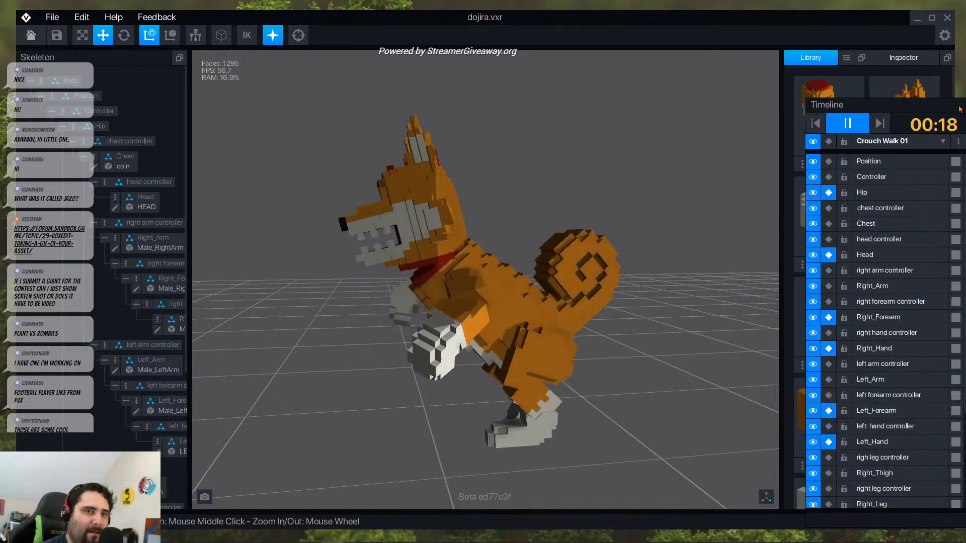
{"action": "left_click", "coordinate": [907, 142]}
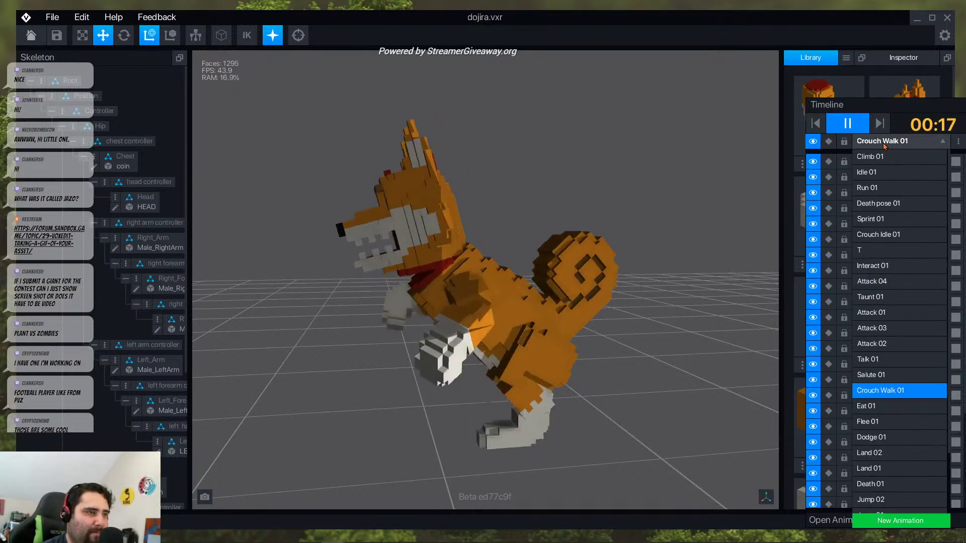
{"action": "left_click", "coordinate": [887, 411]}
{"action": "right_click_drag", "start_coordinate": [523, 222], "coordinate": [548, 282]}
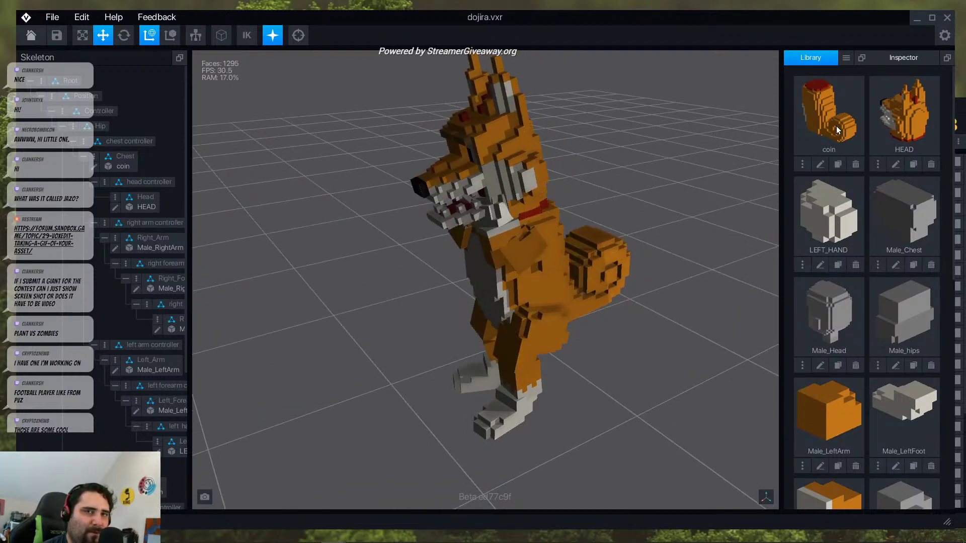
- Play the Flee 01 animation and turn the fox toward the front to watch it run
{"action": "left_click", "coordinate": [958, 111]}
{"action": "left_click", "coordinate": [891, 140]}
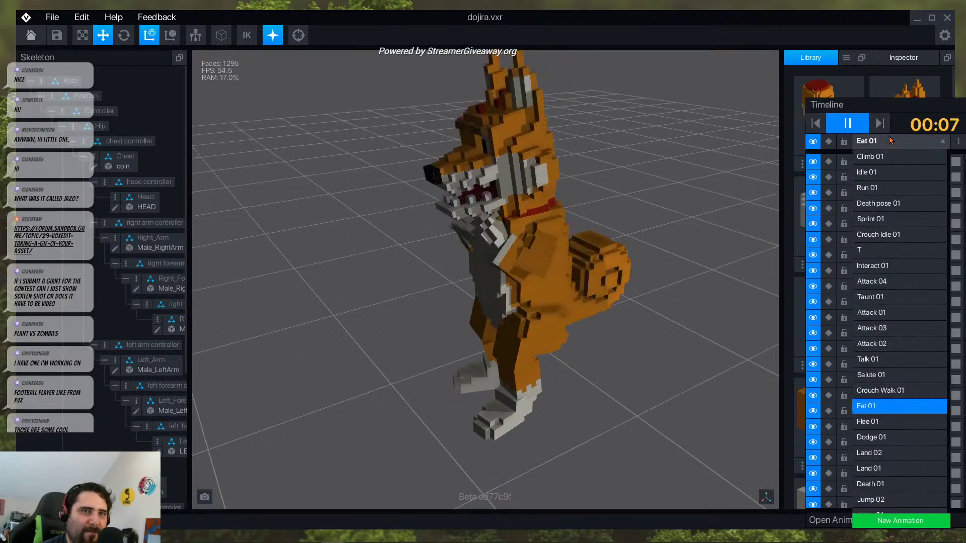
{"action": "left_click", "coordinate": [874, 426]}
{"action": "right_click_drag", "start_coordinate": [477, 258], "coordinate": [463, 255]}
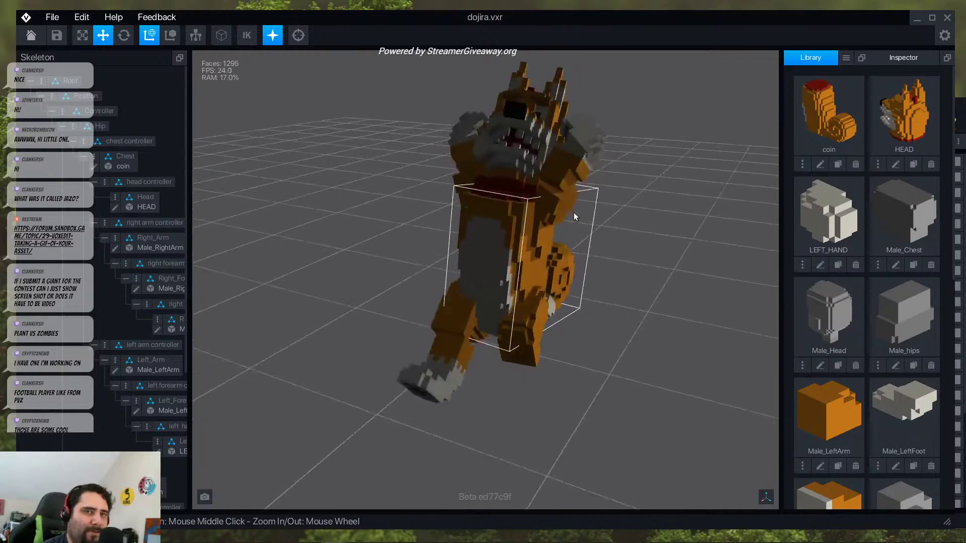
- Play the Dodge 01 animation and examine the fox's roll from several low angles
{"action": "left_click", "coordinate": [961, 107]}
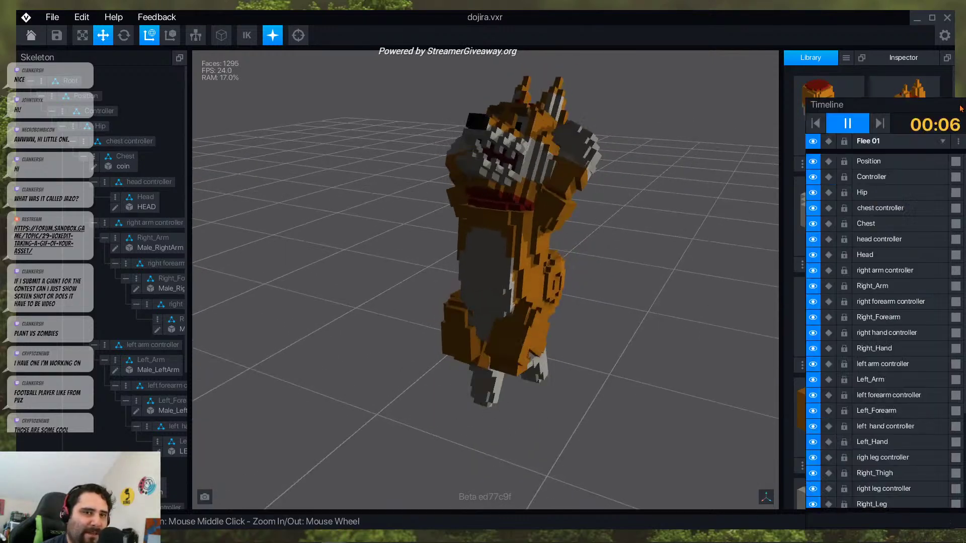
{"action": "left_click", "coordinate": [903, 140]}
{"action": "left_click", "coordinate": [868, 440]}
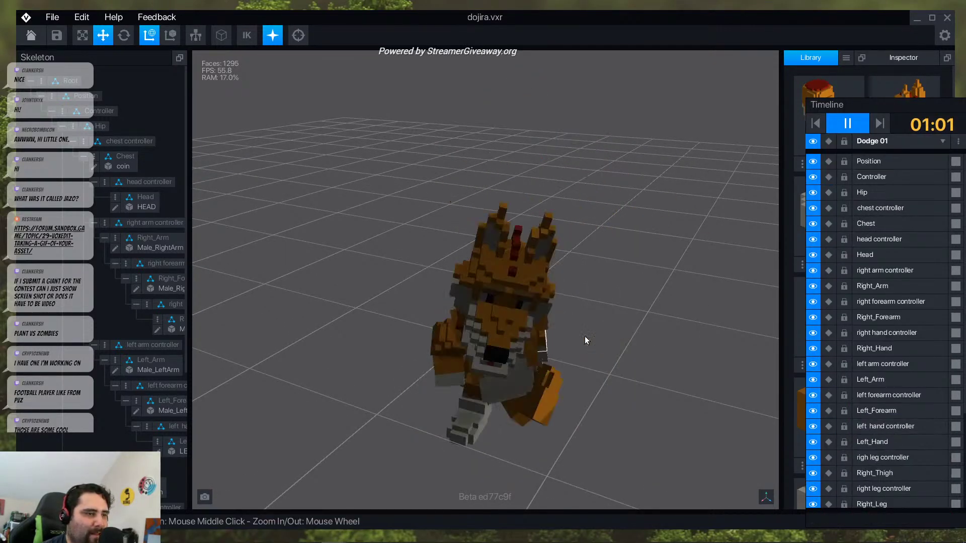
{"action": "right_click_drag", "start_coordinate": [585, 337], "coordinate": [526, 310]}
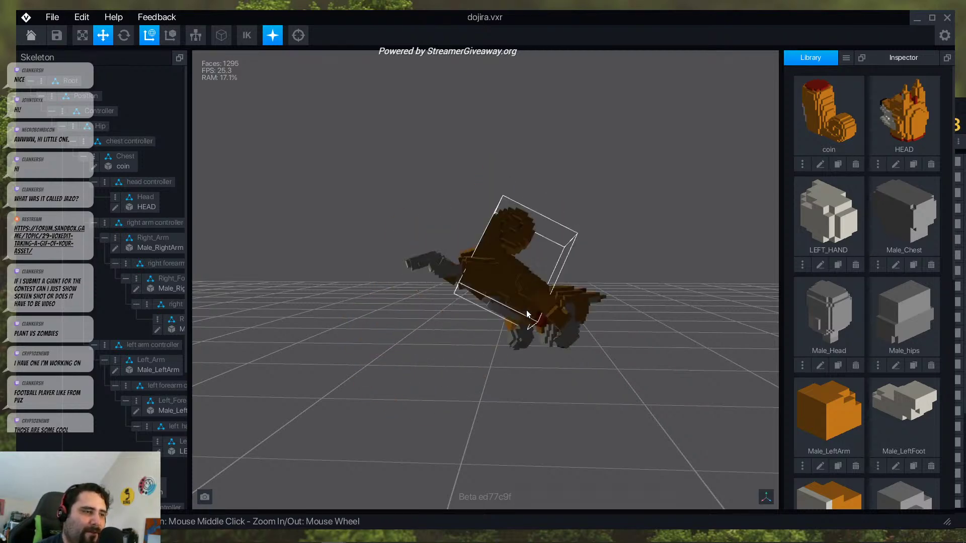
{"action": "right_click_drag", "start_coordinate": [590, 370], "coordinate": [632, 344]}
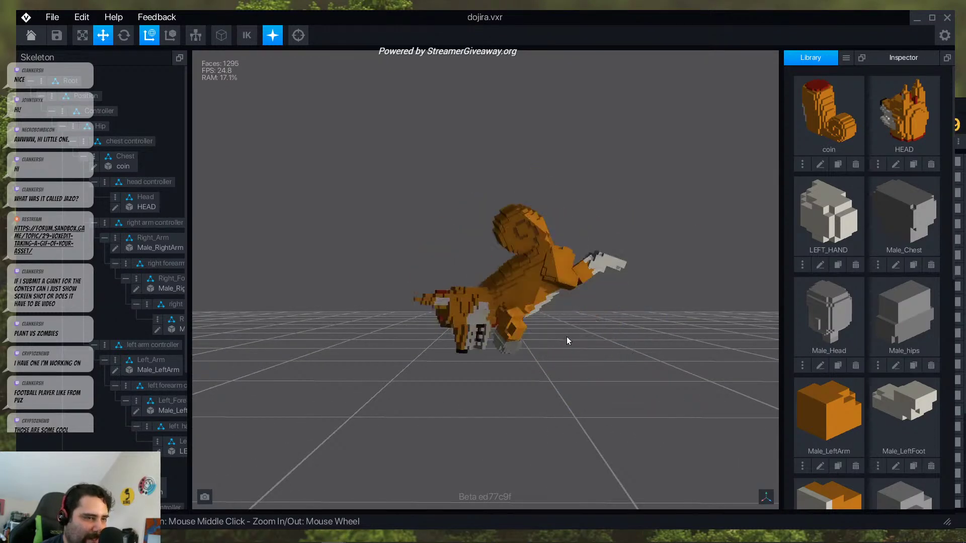
{"action": "right_click_drag", "start_coordinate": [543, 357], "coordinate": [513, 321]}
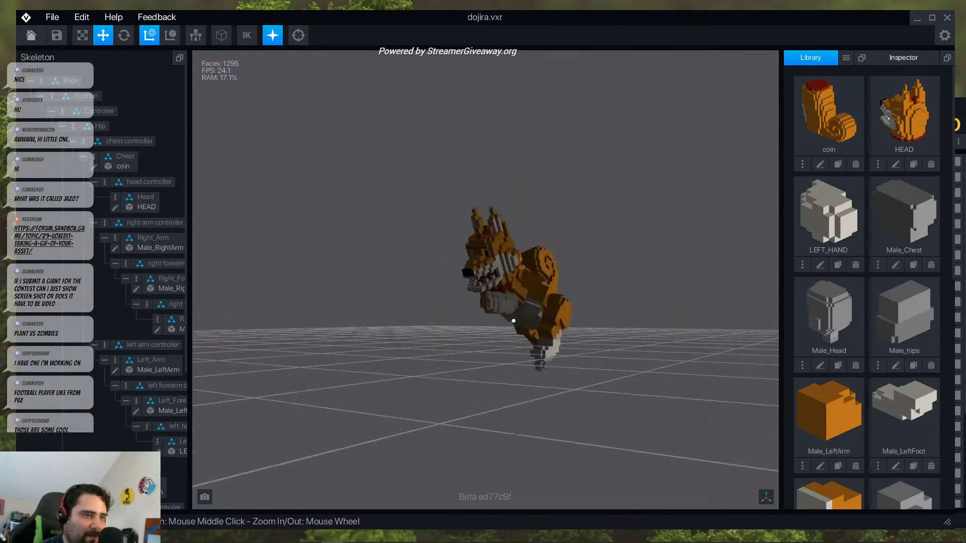
- Preview the Land 02 and Jump 01 animations
{"action": "left_click", "coordinate": [962, 106]}
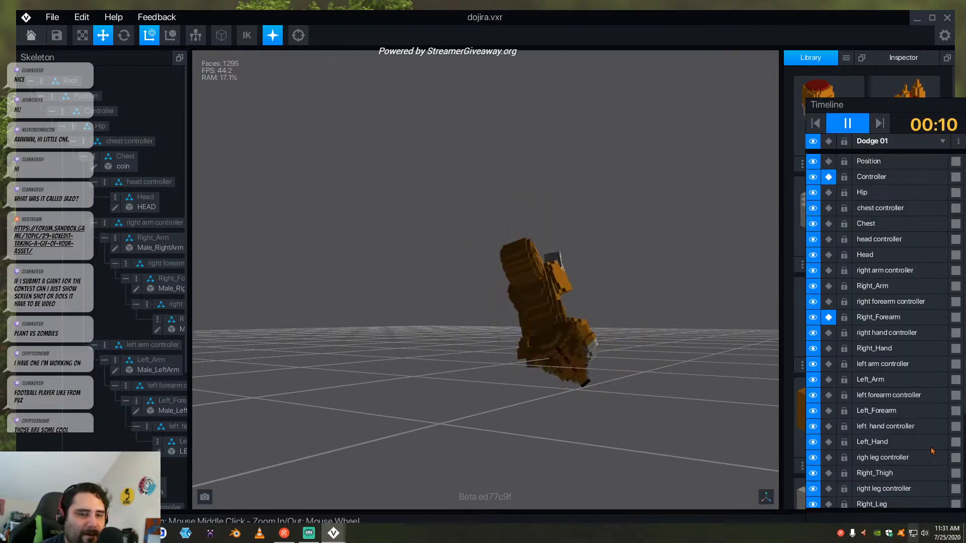
{"action": "left_click", "coordinate": [901, 141]}
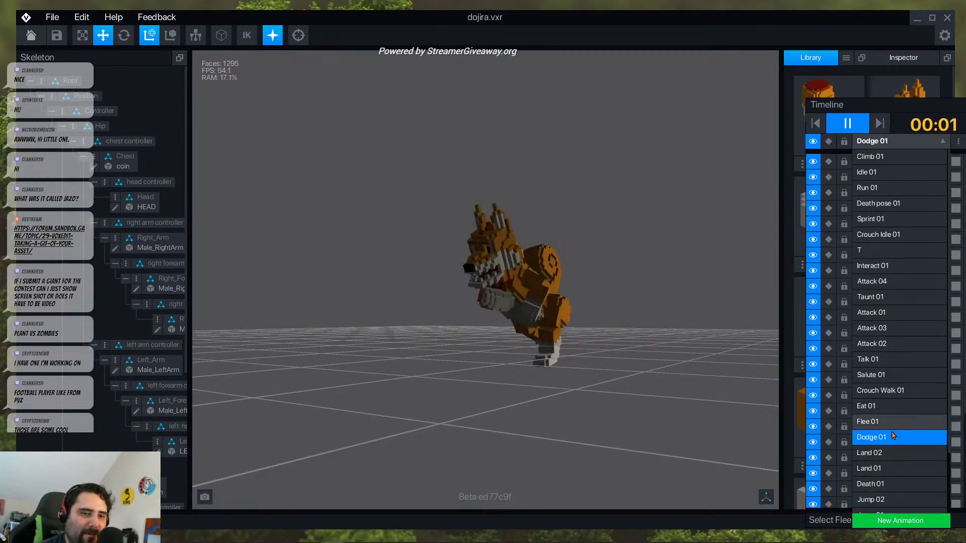
{"action": "left_click", "coordinate": [885, 453]}
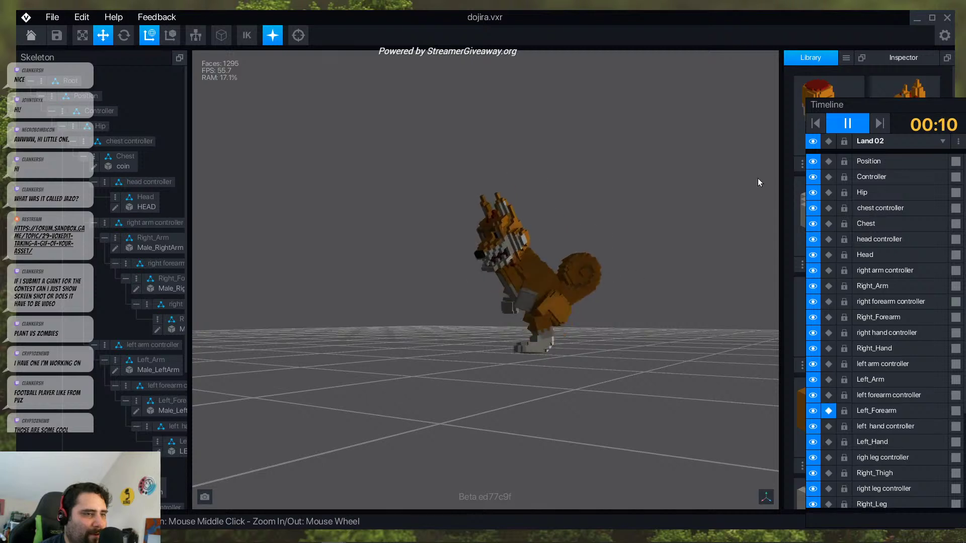
{"action": "left_click", "coordinate": [901, 141]}
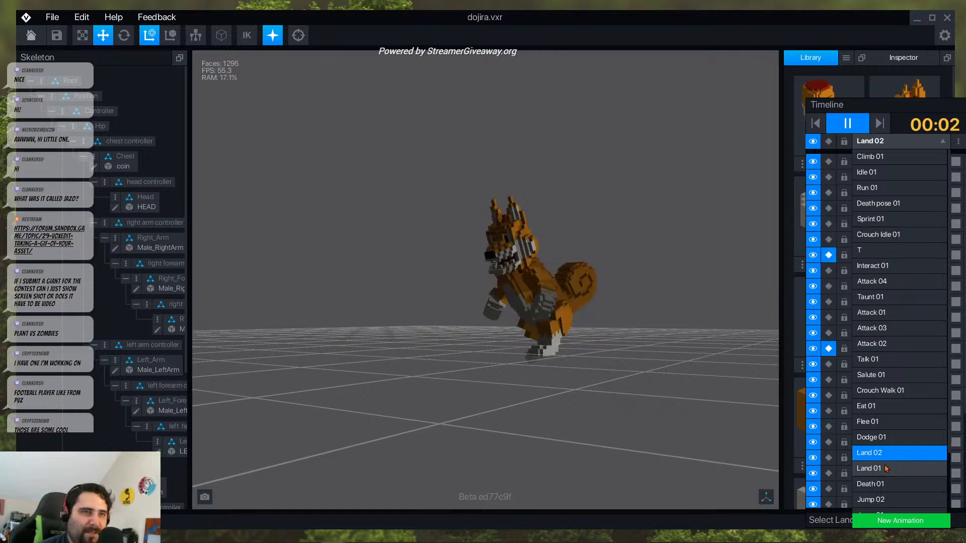
{"action": "scroll", "coordinate": [895, 483], "scroll_direction": "down", "scroll_amount": 1}
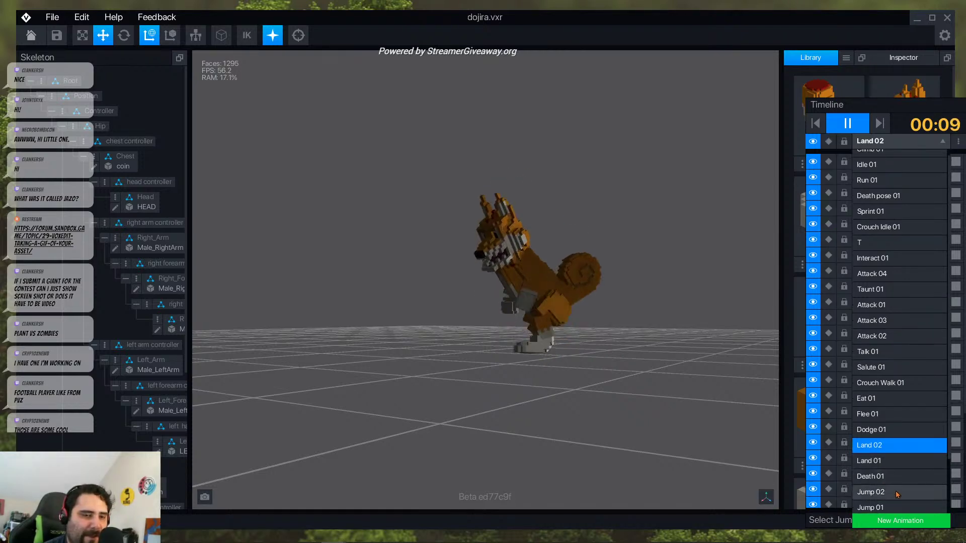
{"action": "left_click", "coordinate": [897, 507]}
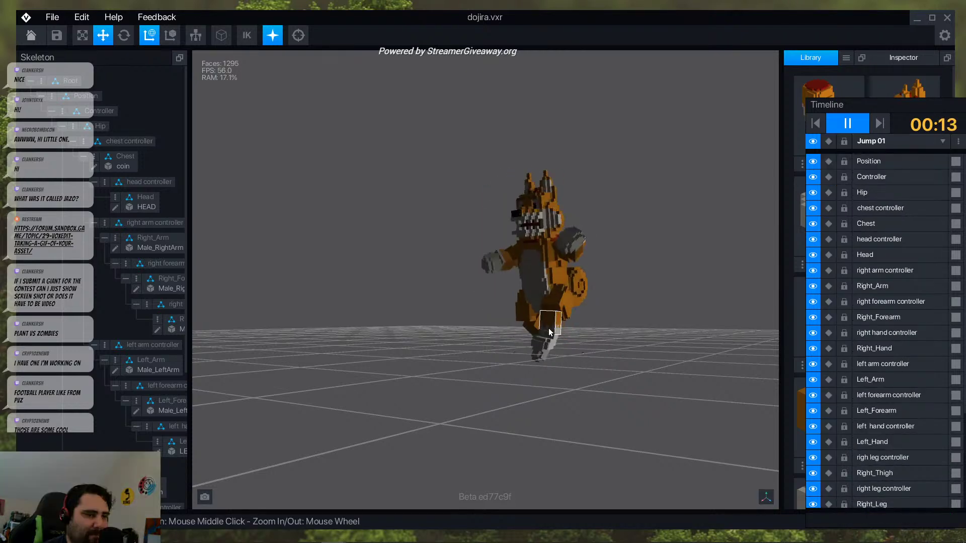
- Preview the Fall 01 and Land 01 animations, turning the fox to watch the landing from the side at ground level
{"action": "left_click", "coordinate": [901, 140]}
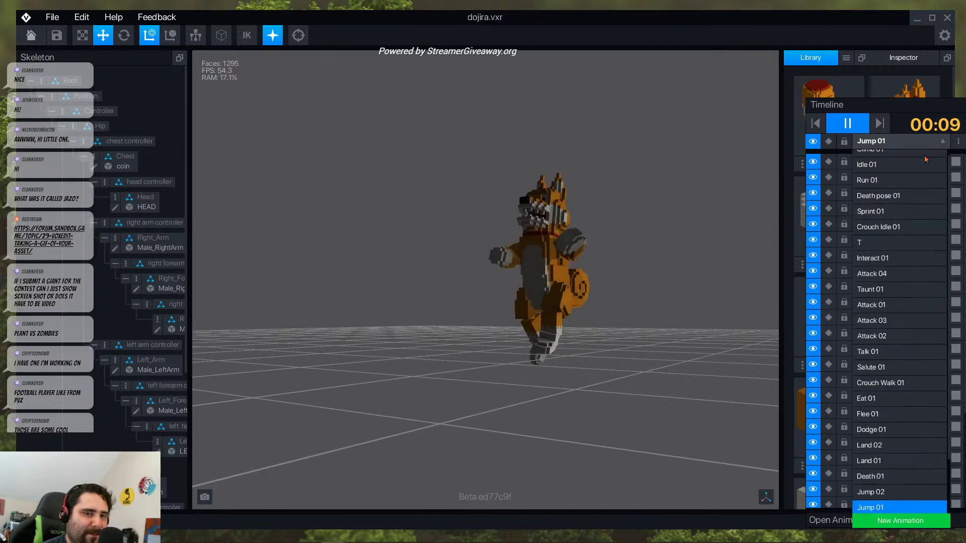
{"action": "scroll", "coordinate": [906, 443], "scroll_direction": "down", "scroll_amount": 3}
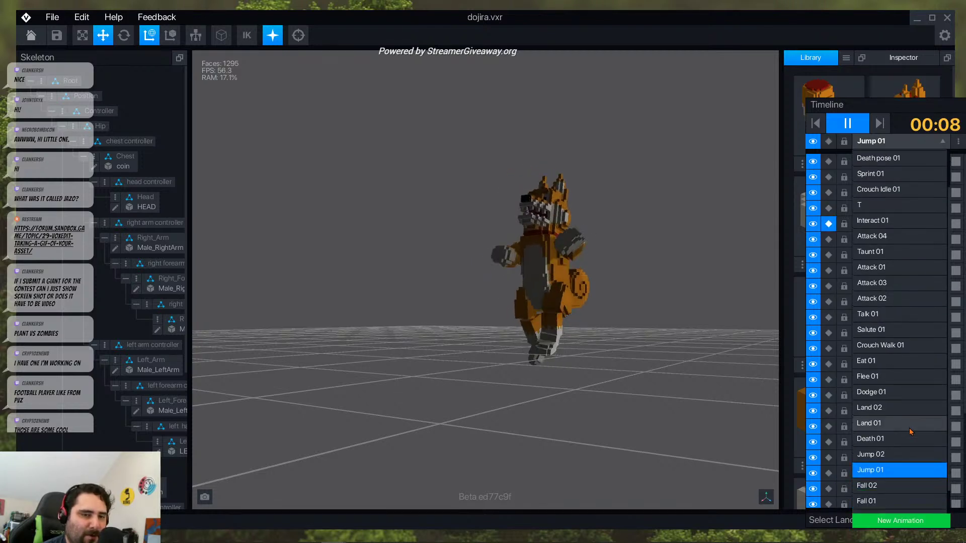
{"action": "left_click", "coordinate": [891, 490]}
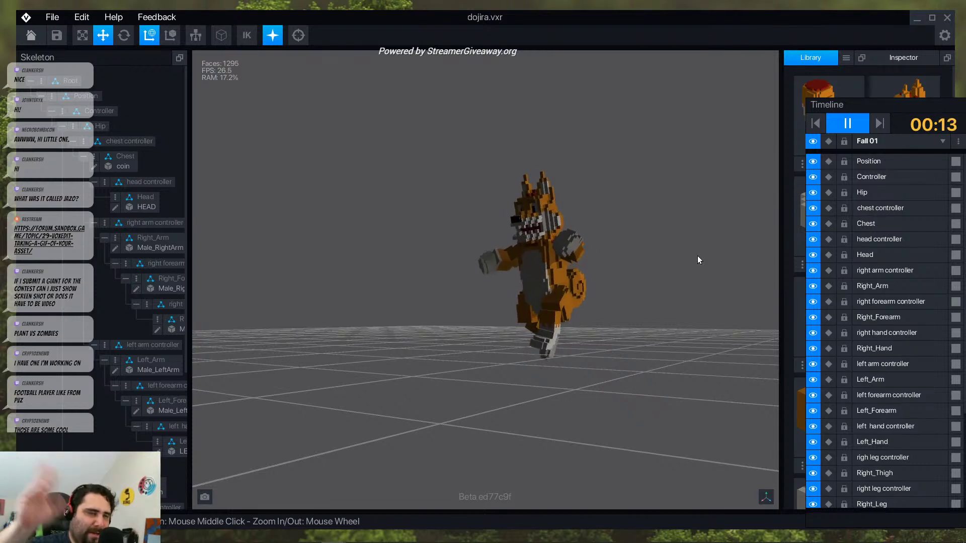
{"action": "left_click", "coordinate": [941, 142]}
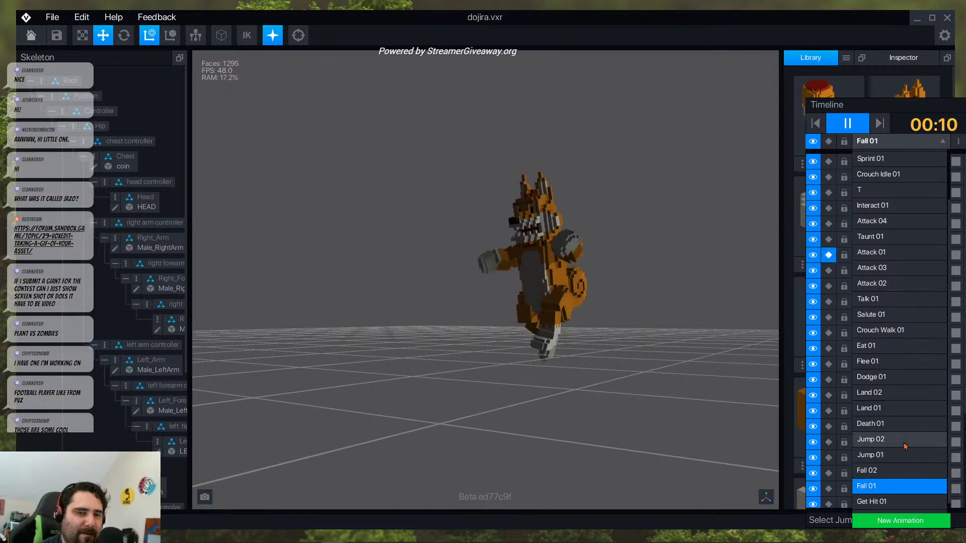
{"action": "left_click", "coordinate": [898, 409]}
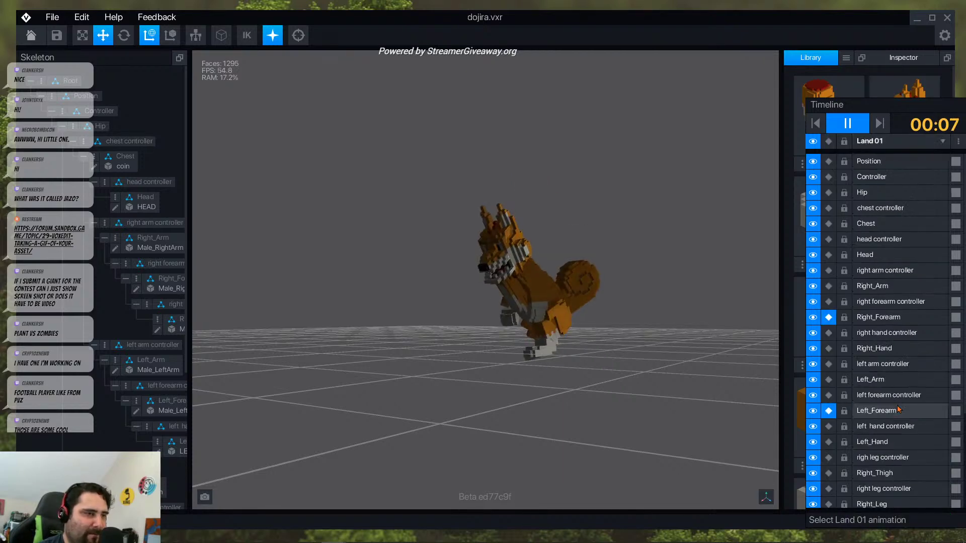
{"action": "left_click", "coordinate": [919, 141]}
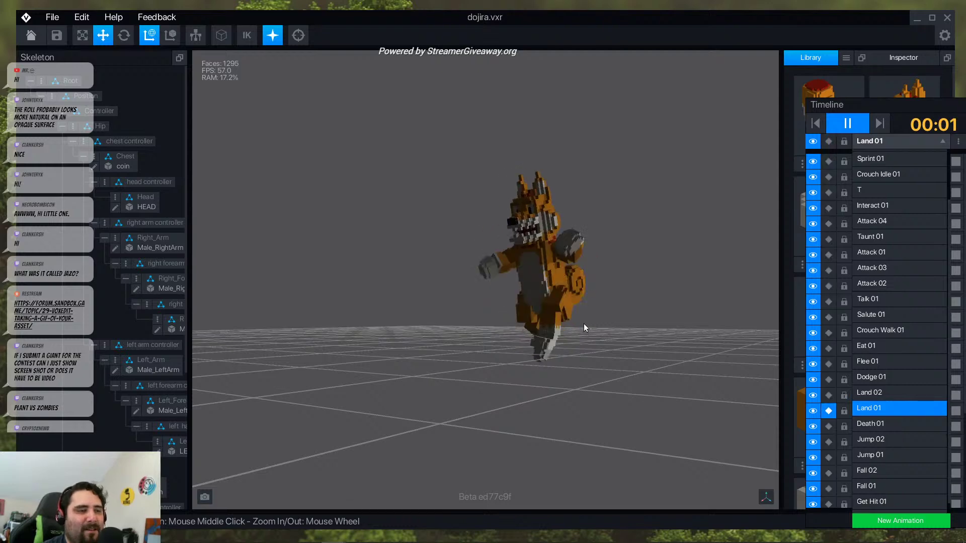
{"action": "right_click_drag", "start_coordinate": [563, 288], "coordinate": [589, 282]}
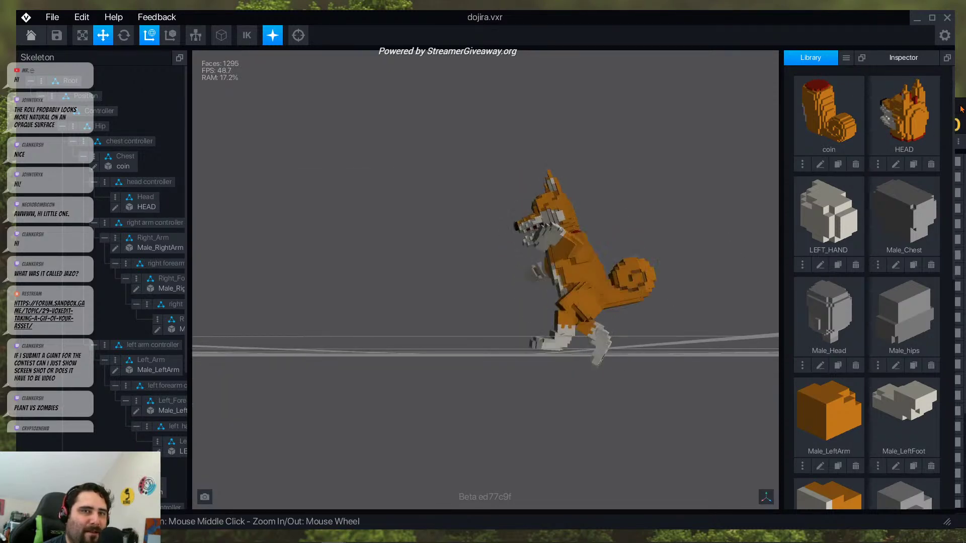
- Replay Dodge 01, step through the roll in the timeline and select the Chest part that carries the tail
{"action": "left_click", "coordinate": [901, 141]}
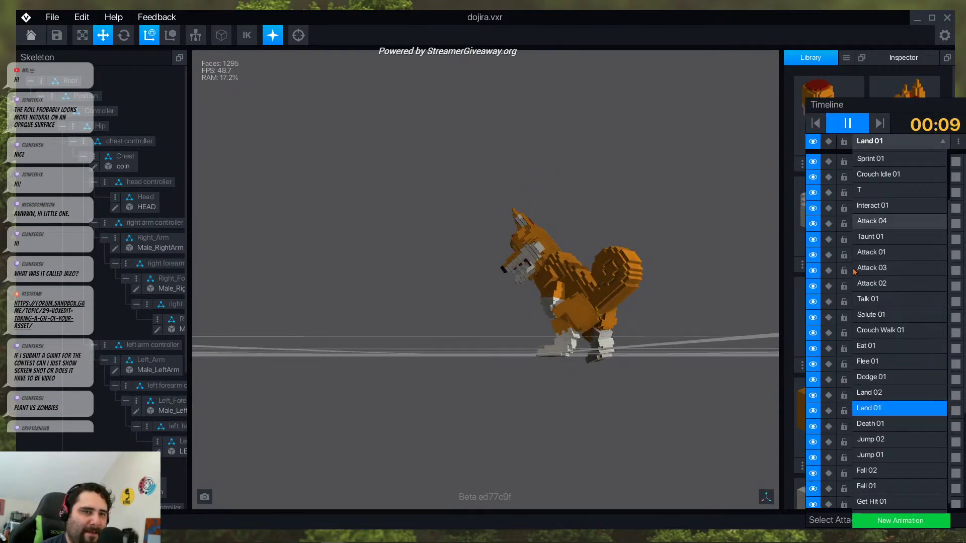
{"action": "left_click", "coordinate": [875, 377]}
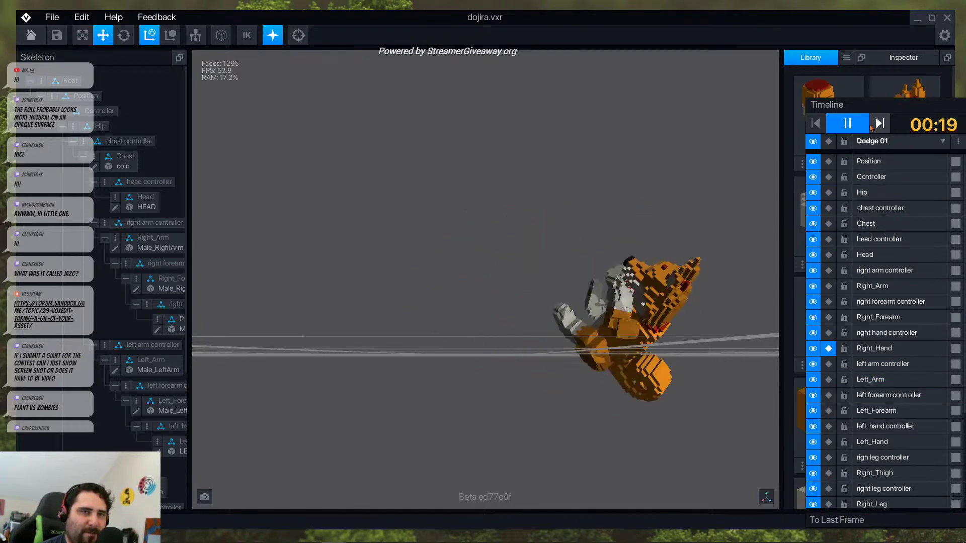
{"action": "left_click_drag", "start_coordinate": [965, 124], "coordinate": [965, 124]}
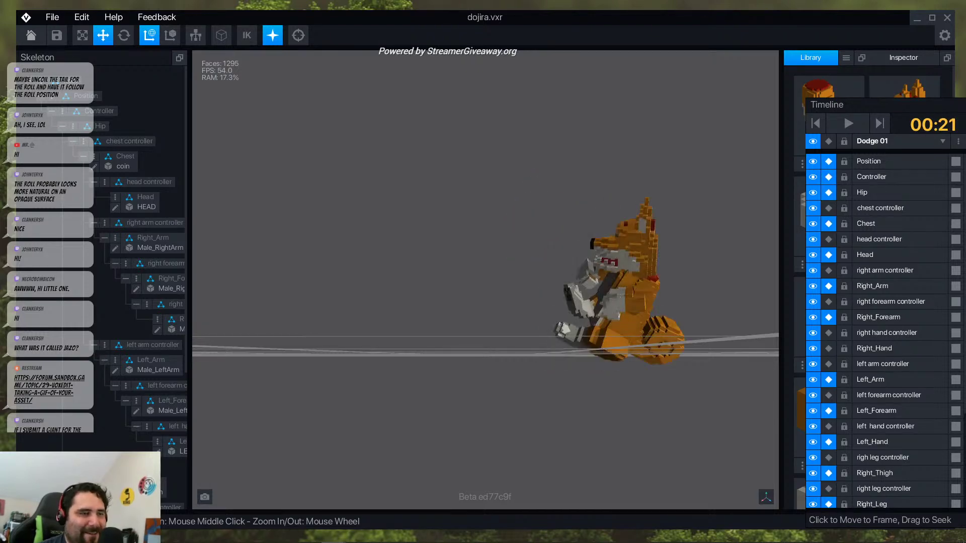
{"action": "left_click", "coordinate": [656, 323]}
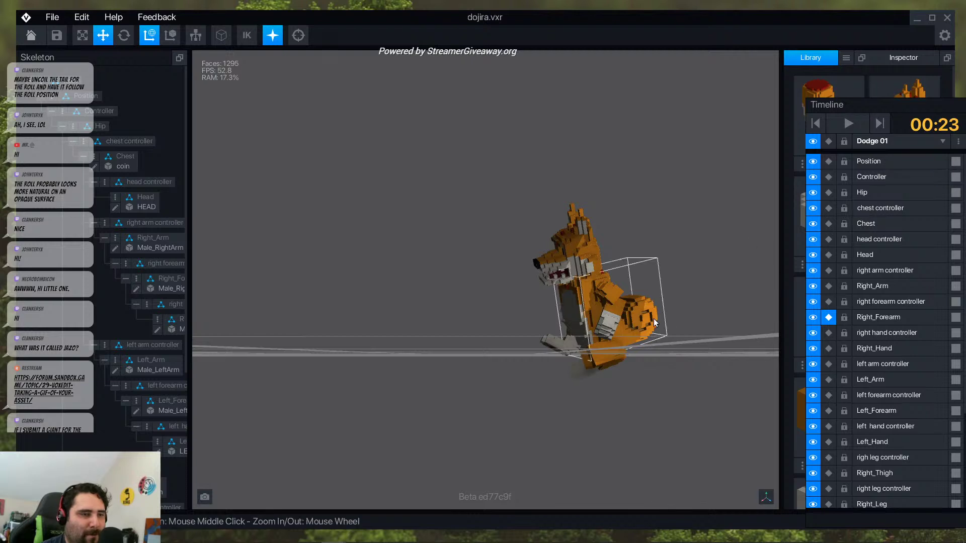
{"action": "left_click", "coordinate": [656, 323]}
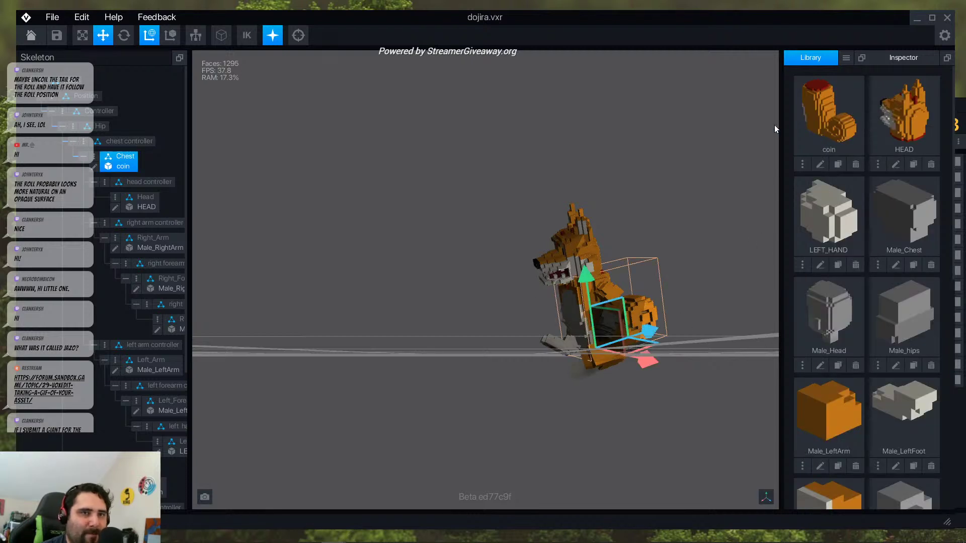
- Bring the full Dodge 01 timeline with its keyframes into view and select the skeleton's Position node
{"action": "mouse_move", "coordinate": [962, 108]}
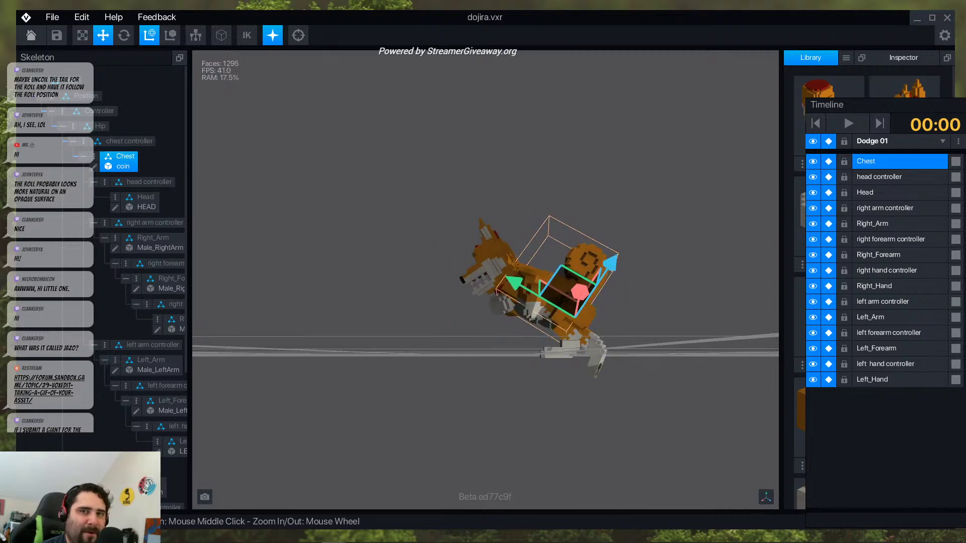
{"action": "right_click_drag", "start_coordinate": [556, 224], "coordinate": [446, 204]}
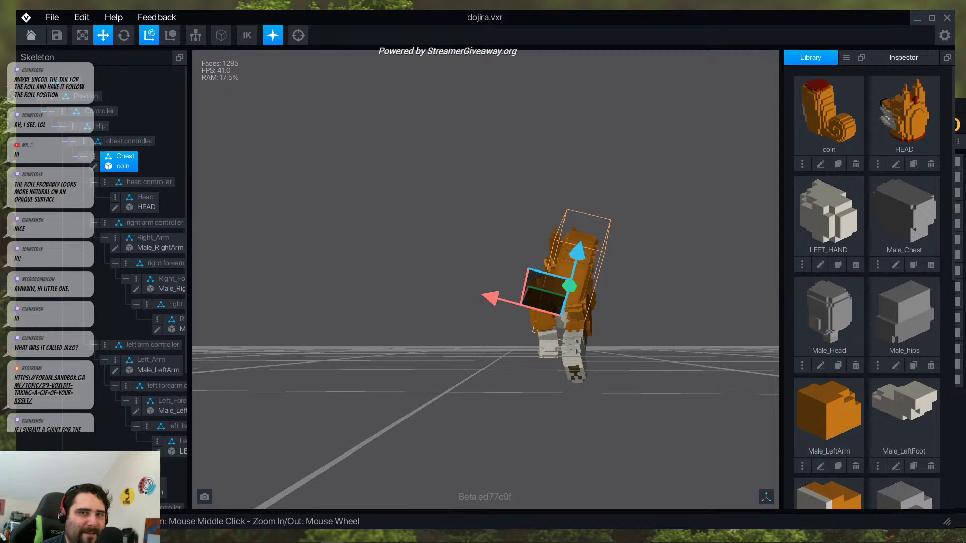
{"action": "key", "text": "space"}
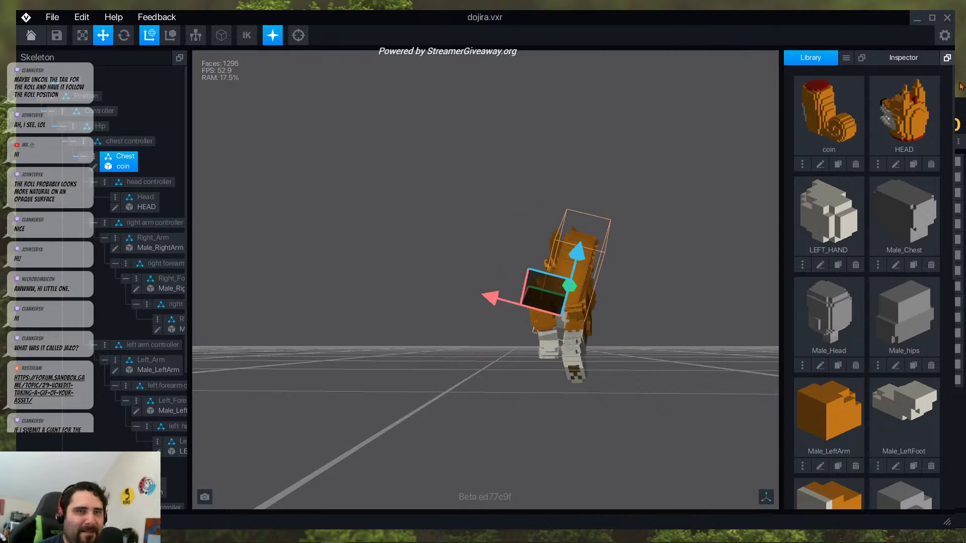
{"action": "left_click_drag", "start_coordinate": [961, 104], "coordinate": [586, 80]}
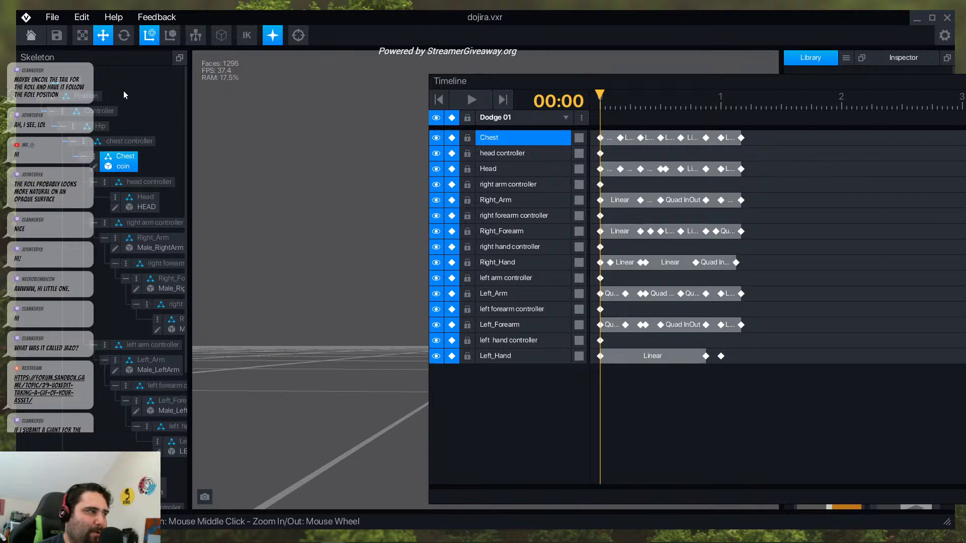
{"action": "left_click", "coordinate": [84, 95]}
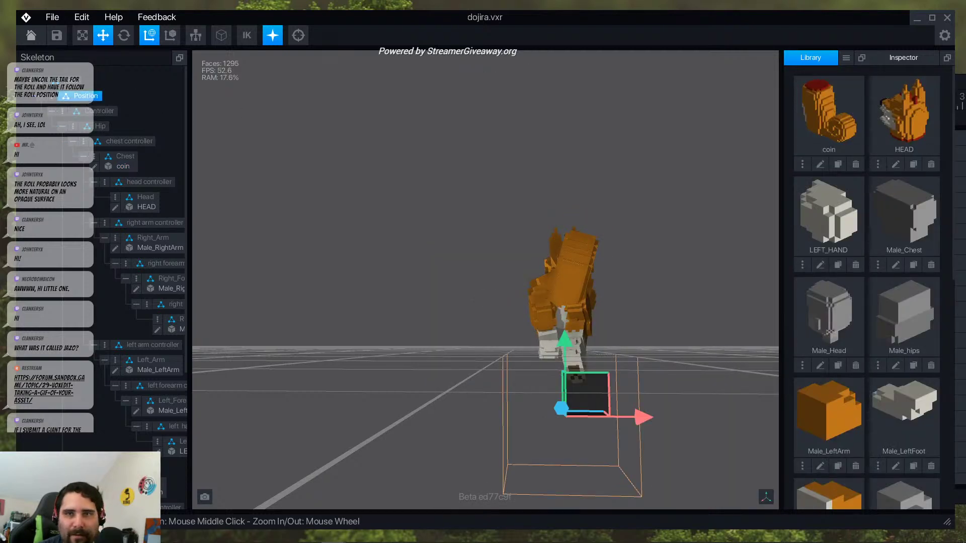
- Move the timeline aside to uncover the fox and play the Dodge 01 animation
{"action": "left_click", "coordinate": [961, 83]}
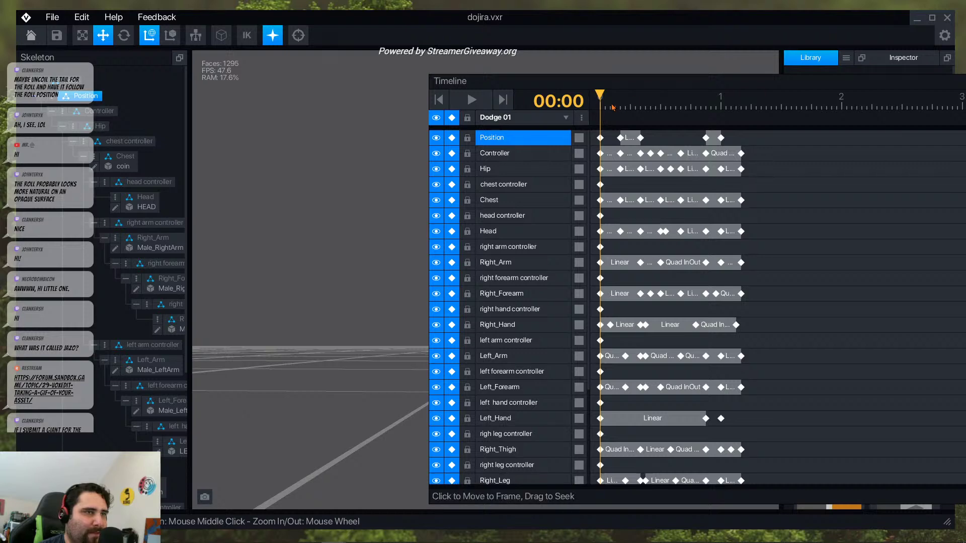
{"action": "left_click_drag", "start_coordinate": [618, 88], "coordinate": [864, 92]}
{"action": "key", "text": "space"}
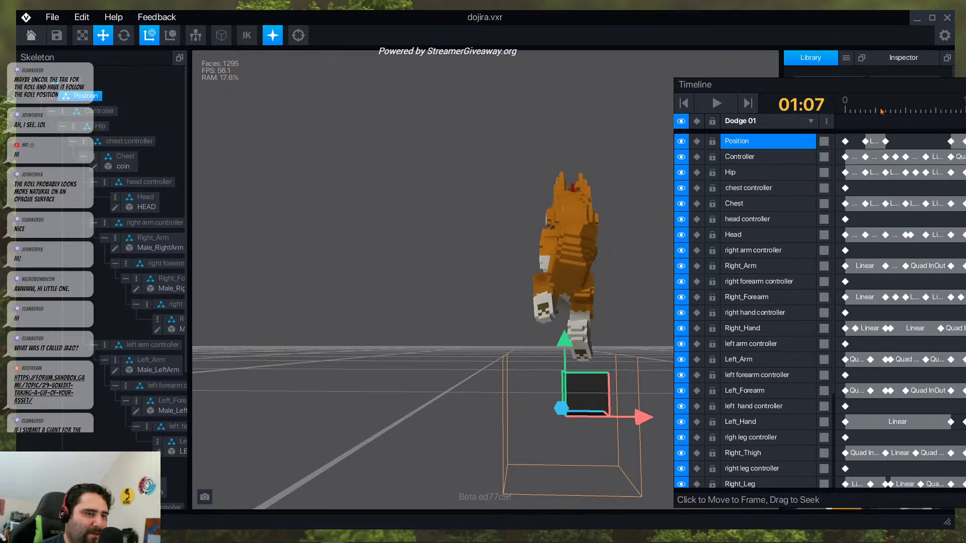
- Step Dodge 01 back to 00:00, then replay the roll with the timeline moved further off the model
{"action": "key", "text": "Left"}
{"action": "key", "text": "Left"}
{"action": "key", "text": "Left"}
{"action": "key", "text": "Left"}
{"action": "key", "text": "Left"}
{"action": "key", "text": "Left"}
{"action": "key", "text": "Left"}
{"action": "key", "text": "Left"}
{"action": "key", "text": "Left"}
{"action": "key", "text": "Left"}
{"action": "key", "text": "Left"}
{"action": "key", "text": "Left"}
{"action": "key", "text": "Left"}
{"action": "key", "text": "Left"}
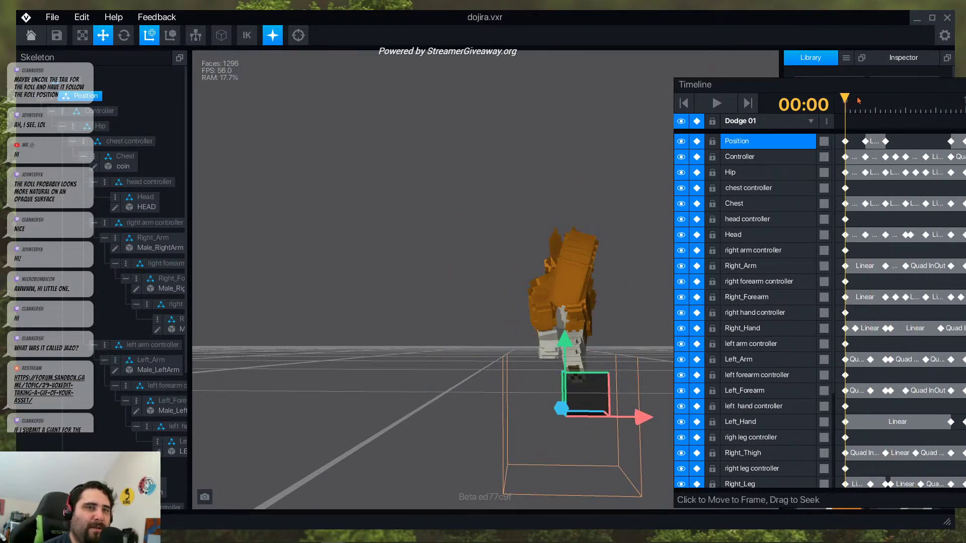
{"action": "key", "text": "space"}
{"action": "left_click_drag", "start_coordinate": [873, 88], "coordinate": [965, 100]}
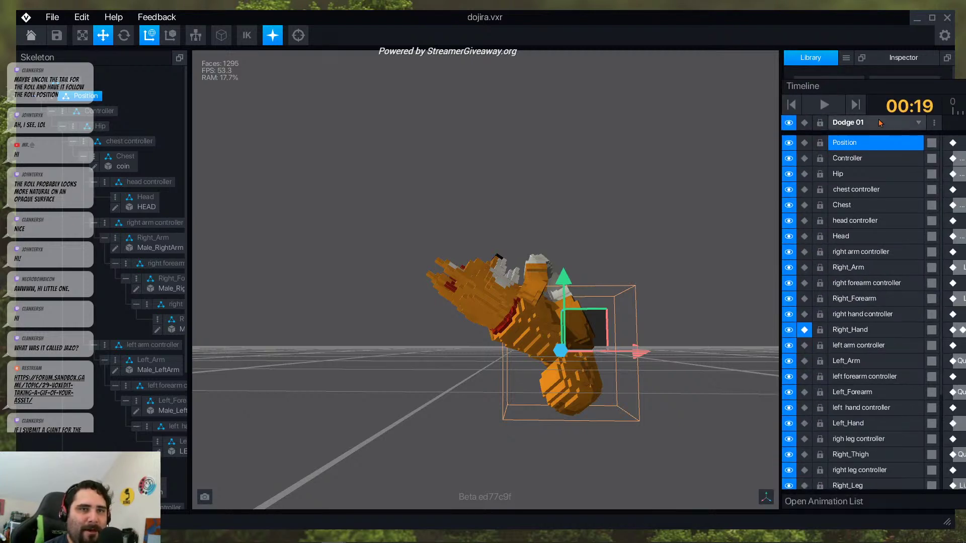
- Preview the Get Hit 01 animation and turn the fox to watch it from the side
{"action": "left_click", "coordinate": [876, 125]}
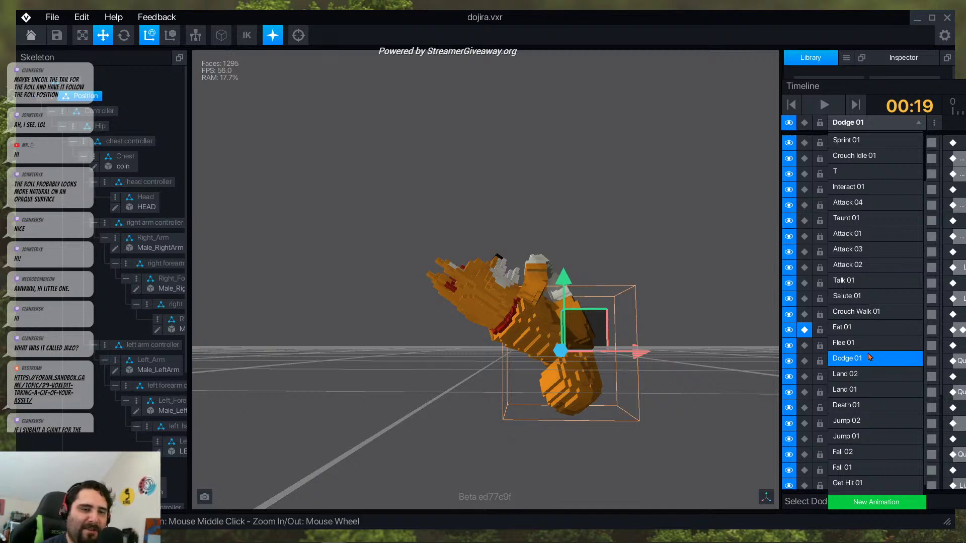
{"action": "scroll", "coordinate": [869, 357], "scroll_direction": "down", "scroll_amount": 1}
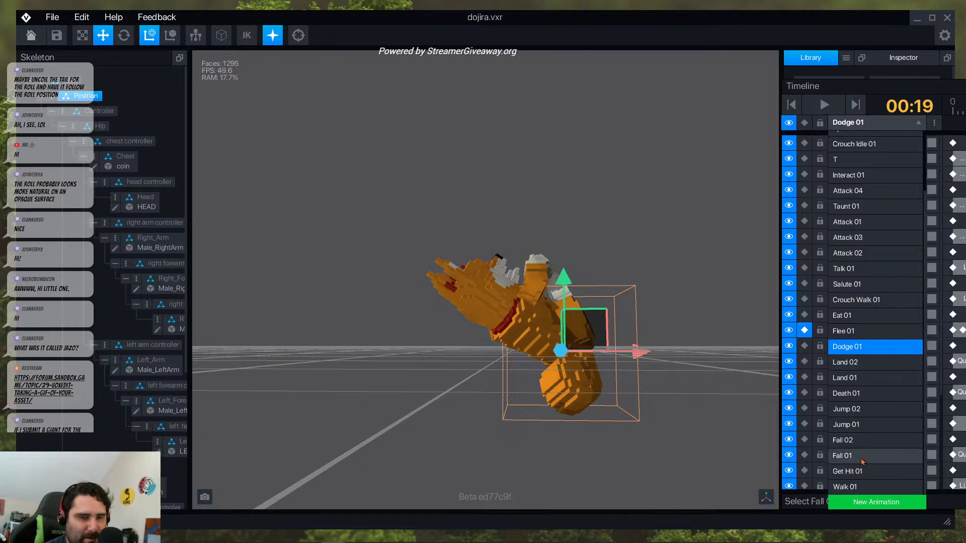
{"action": "left_click", "coordinate": [870, 471]}
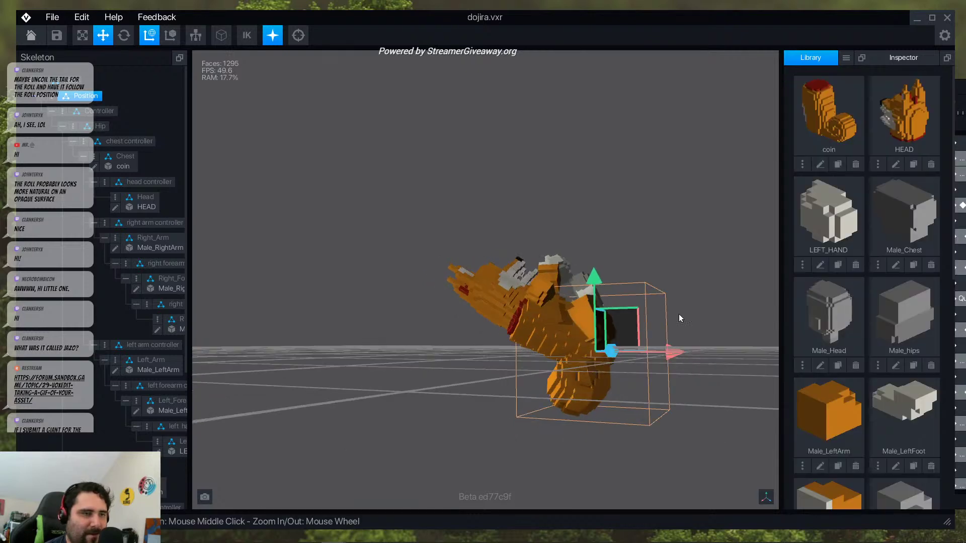
{"action": "left_click", "coordinate": [961, 91]}
{"action": "left_click", "coordinate": [824, 105]}
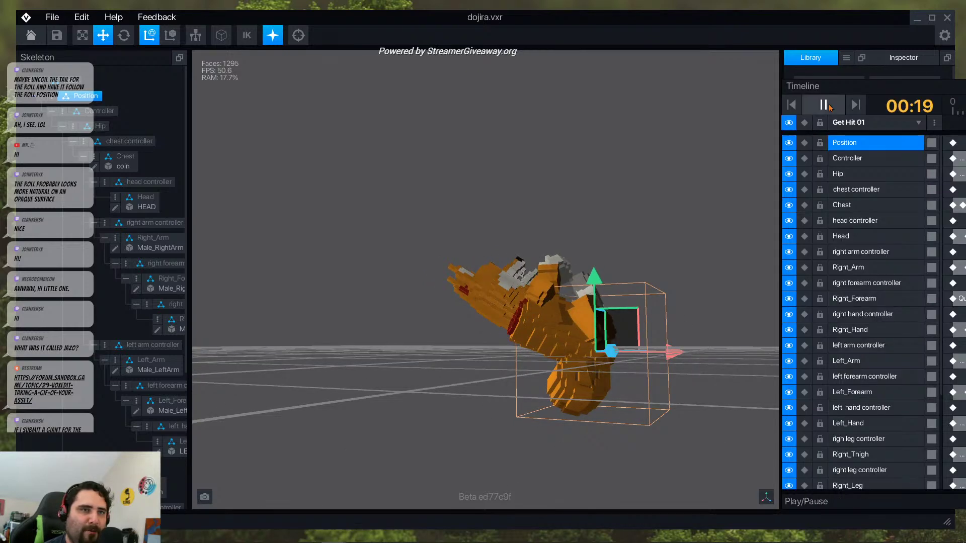
{"action": "right_click_drag", "start_coordinate": [635, 313], "coordinate": [543, 386]}
{"action": "middle_click_drag", "start_coordinate": [624, 267], "coordinate": [355, 302]}
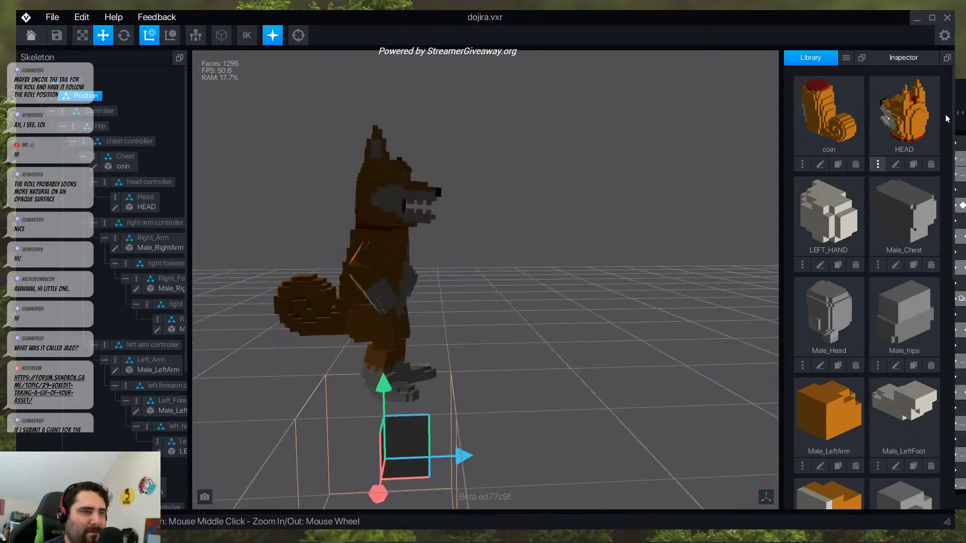
- Switch from Get Hit 01 to another animation and watch the fox from both sides with the Position node deselected
{"action": "left_click", "coordinate": [960, 93]}
{"action": "left_click", "coordinate": [855, 123]}
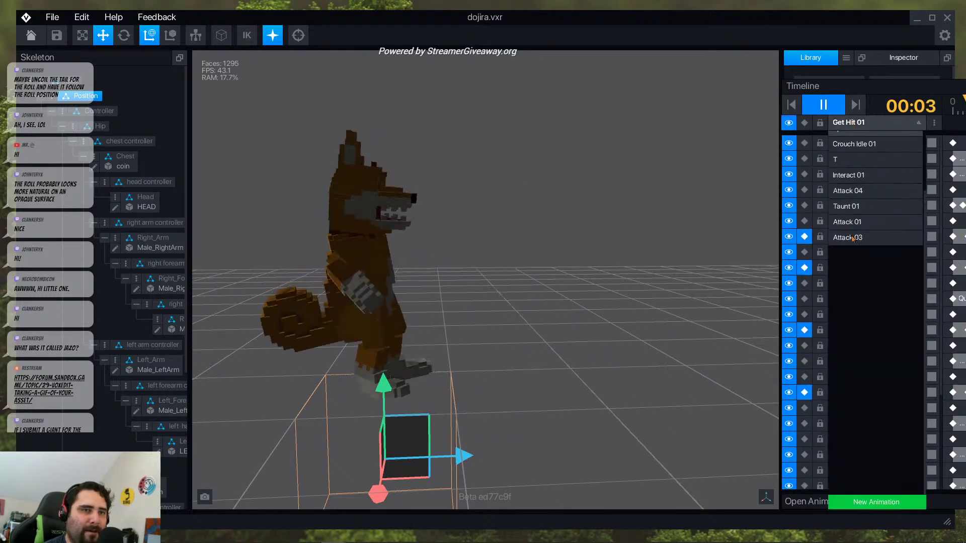
{"action": "left_click", "coordinate": [851, 470]}
{"action": "right_click_drag", "start_coordinate": [700, 322], "coordinate": [392, 325]}
{"action": "left_click", "coordinate": [621, 258]}
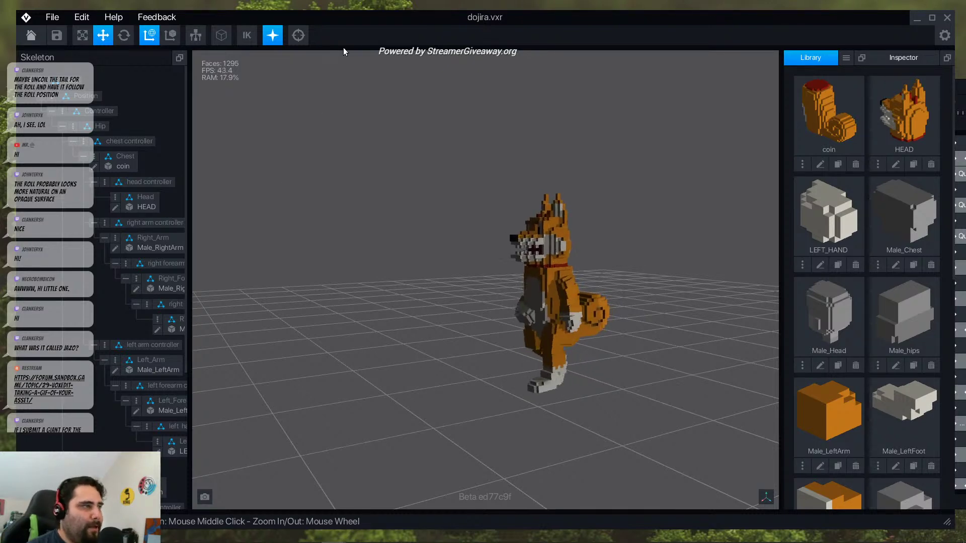
{"action": "left_click", "coordinate": [515, 219]}
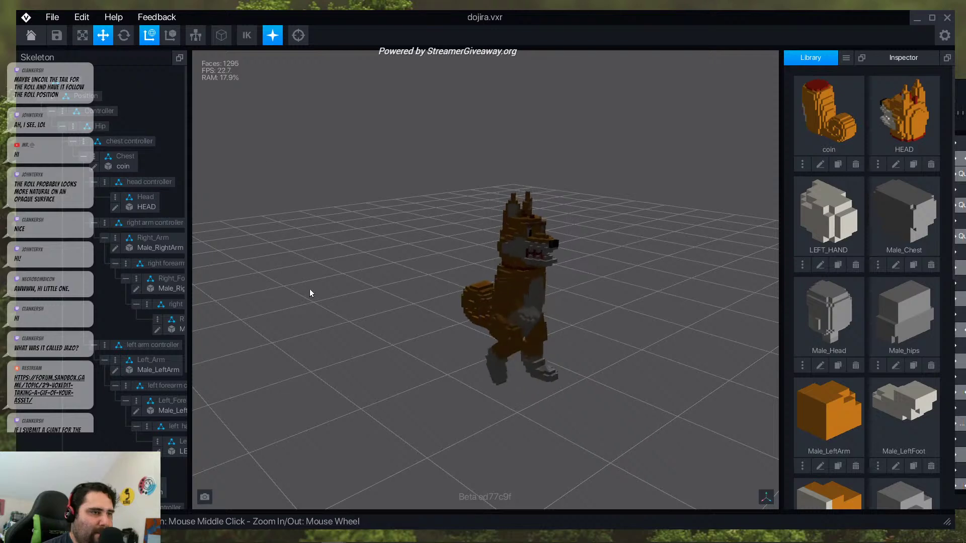
- Close dojira.vxr without saving the changes
{"action": "left_click", "coordinate": [31, 35]}
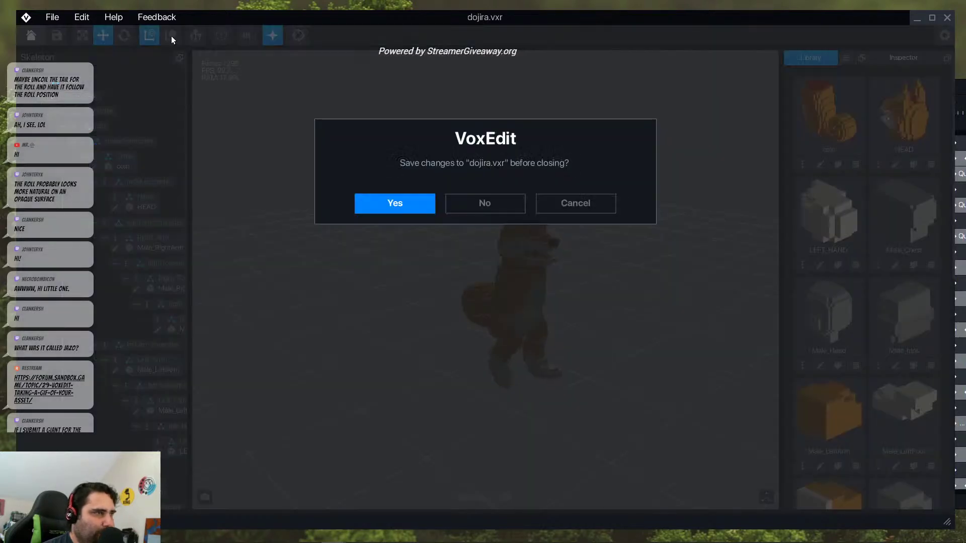
{"action": "left_click", "coordinate": [482, 199]}
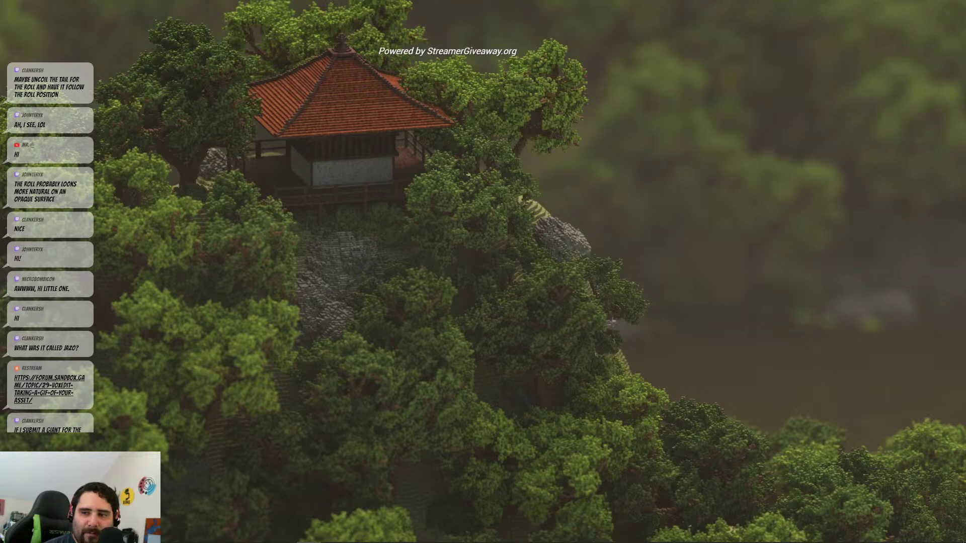
- Switch to The Sandbox Game Maker, log in with the remembered account and open the FantasyGrasslands game
{"action": "mouse_move", "coordinate": [372, 542]}
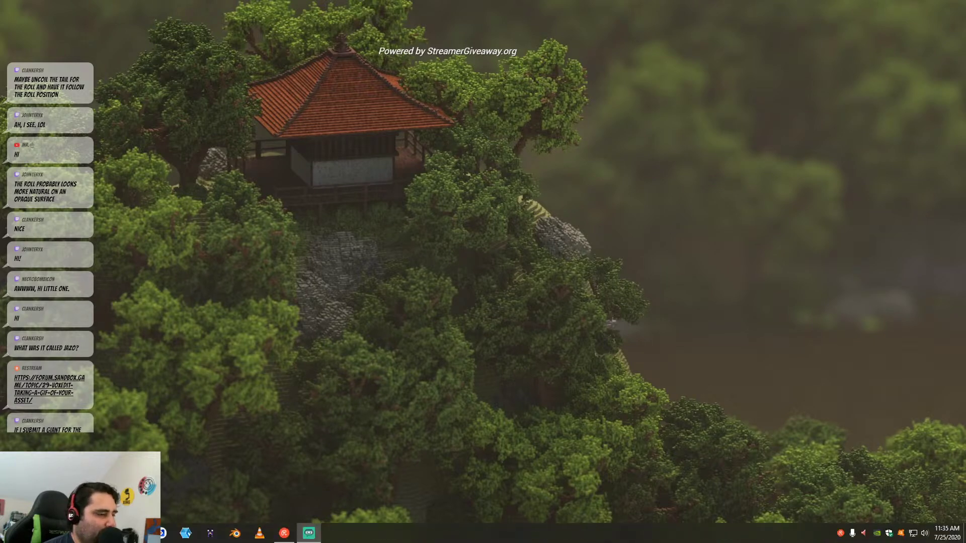
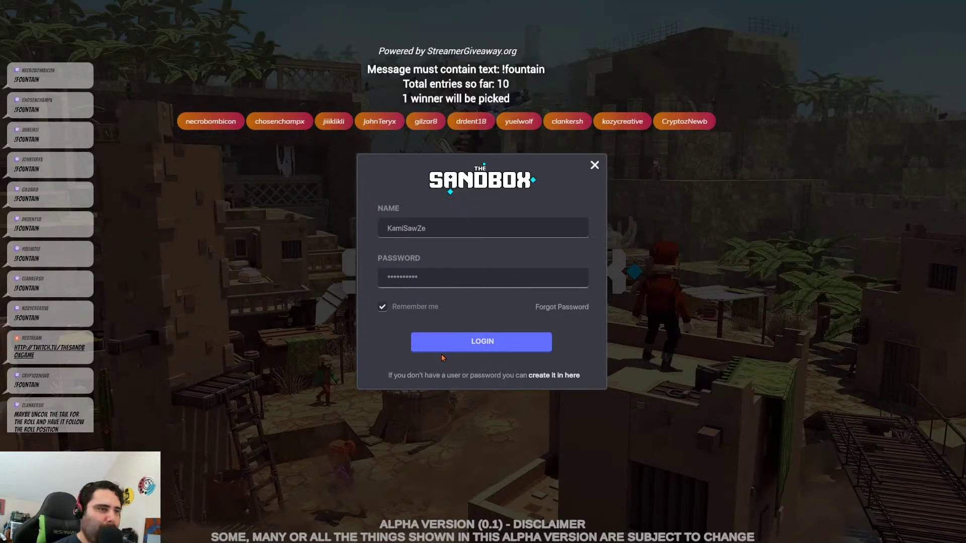
{"action": "left_click", "coordinate": [521, 351]}
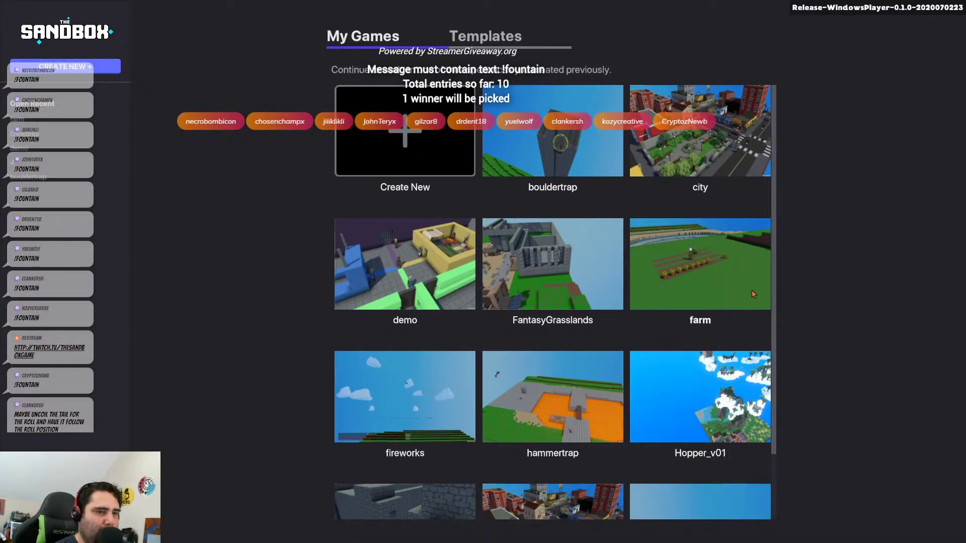
{"action": "scroll", "coordinate": [754, 294], "scroll_direction": "down", "scroll_amount": 3}
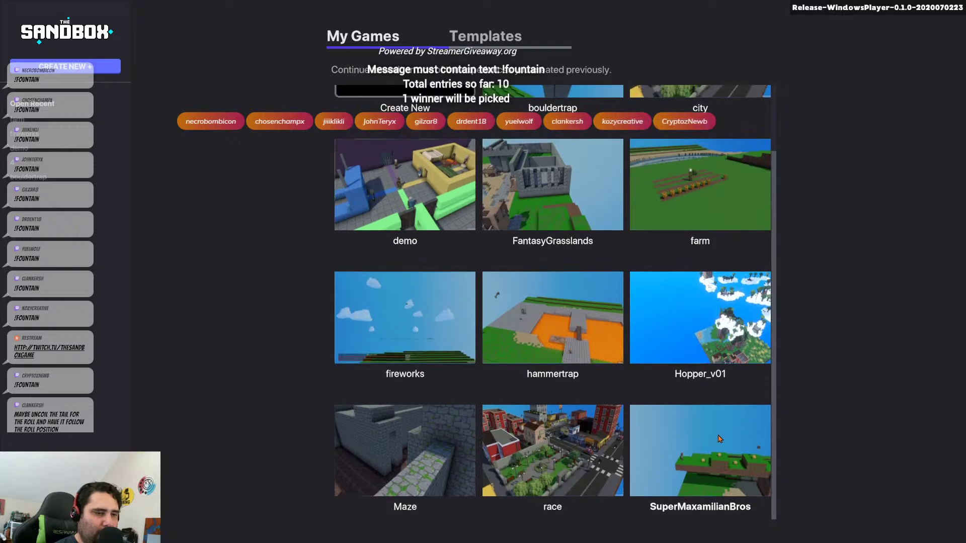
{"action": "scroll", "coordinate": [719, 439], "scroll_direction": "up", "scroll_amount": 3}
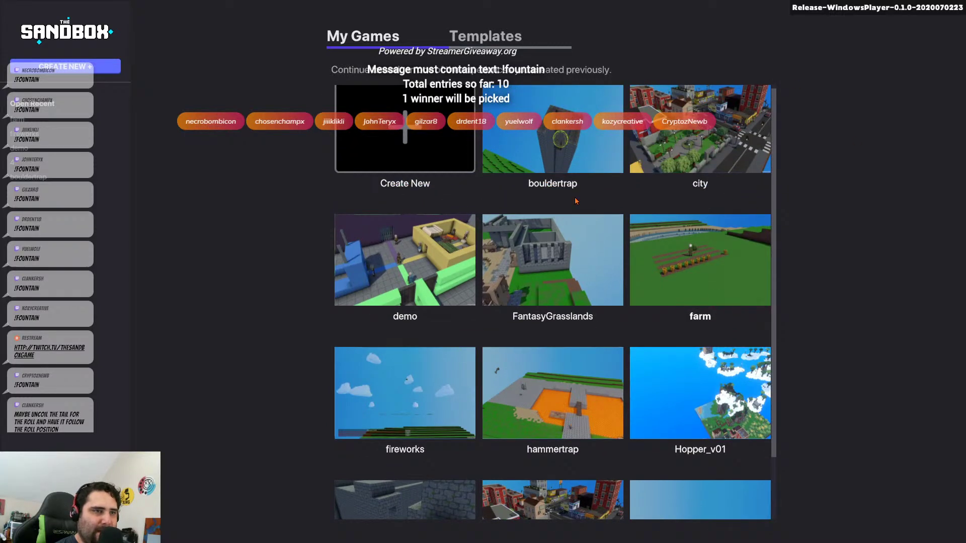
{"action": "left_click", "coordinate": [528, 245]}
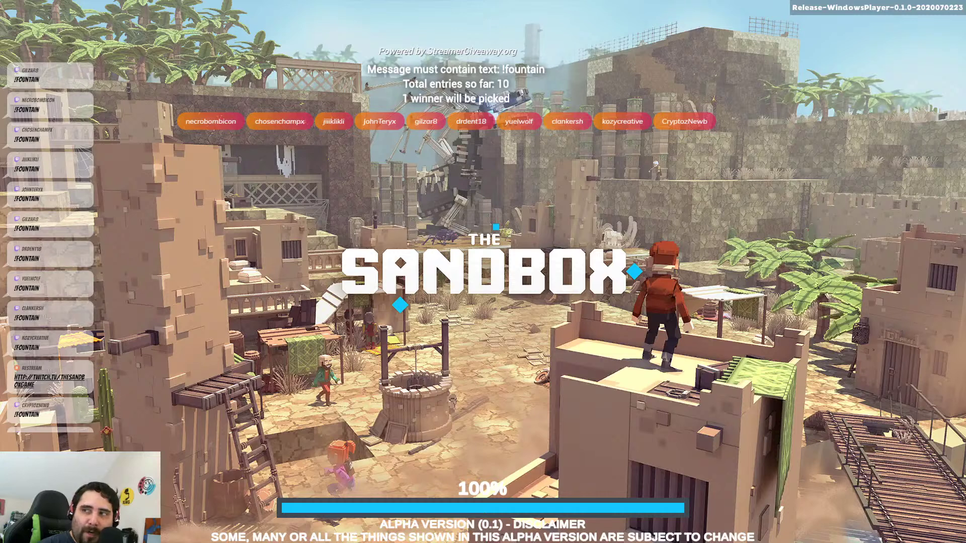
- Bring up the StreamerGiveaway browser window and move it off the Game Maker screen
{"action": "key", "text": "alt+Tab"}
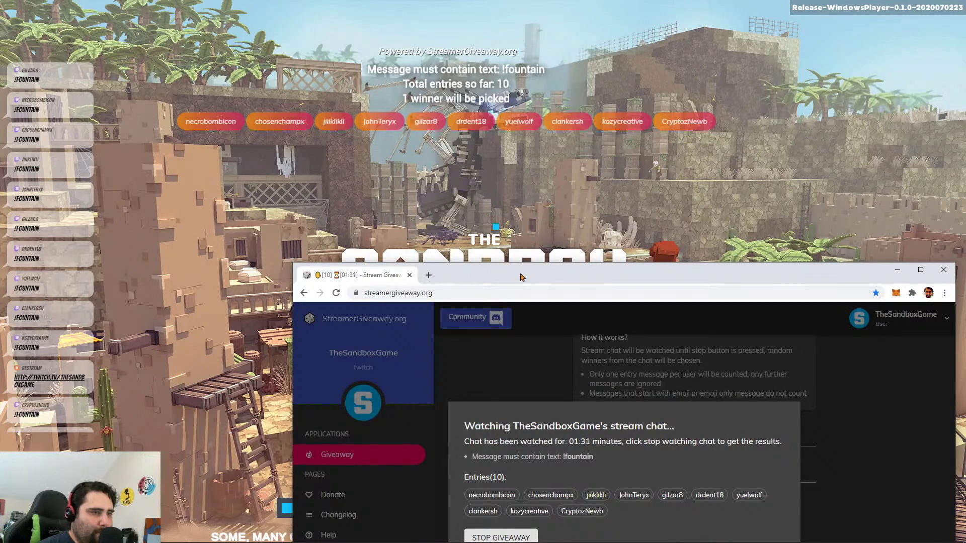
{"action": "left_click_drag", "start_coordinate": [522, 276], "coordinate": [965, 211]}
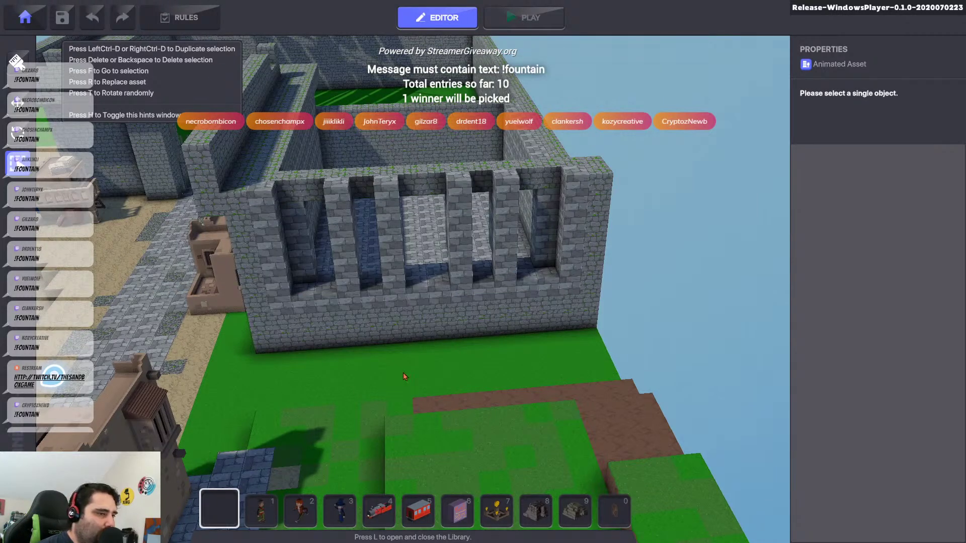
- Hide the hints window and examine the stone building with the pillared openings from outside and inside
{"action": "middle_click_drag", "start_coordinate": [407, 345], "coordinate": [436, 331]}
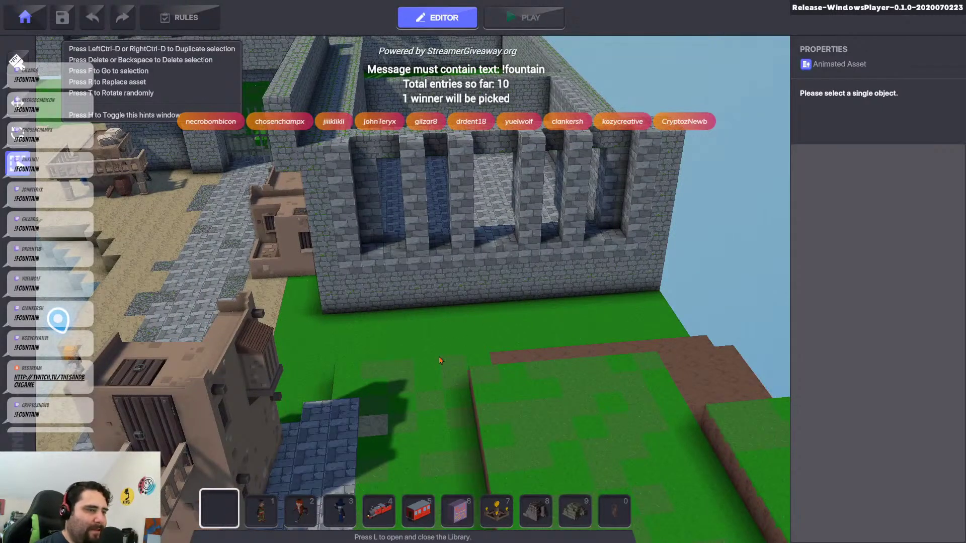
{"action": "right_click_drag", "start_coordinate": [458, 346], "coordinate": [302, 317]}
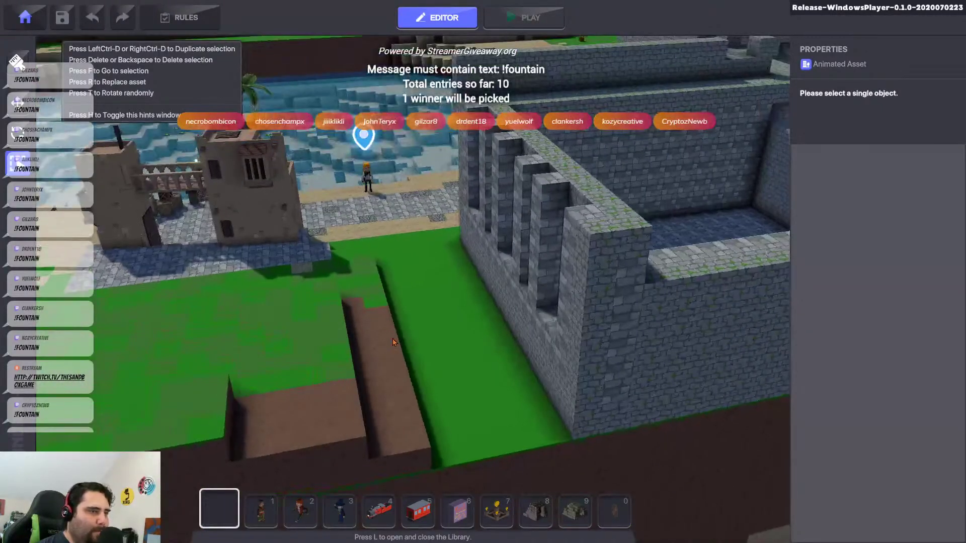
{"action": "scroll", "coordinate": [240, 260], "scroll_direction": "up", "scroll_amount": 4}
{"action": "scroll", "coordinate": [279, 250], "scroll_direction": "down", "scroll_amount": 2}
{"action": "scroll", "coordinate": [279, 250], "scroll_direction": "down", "scroll_amount": 1}
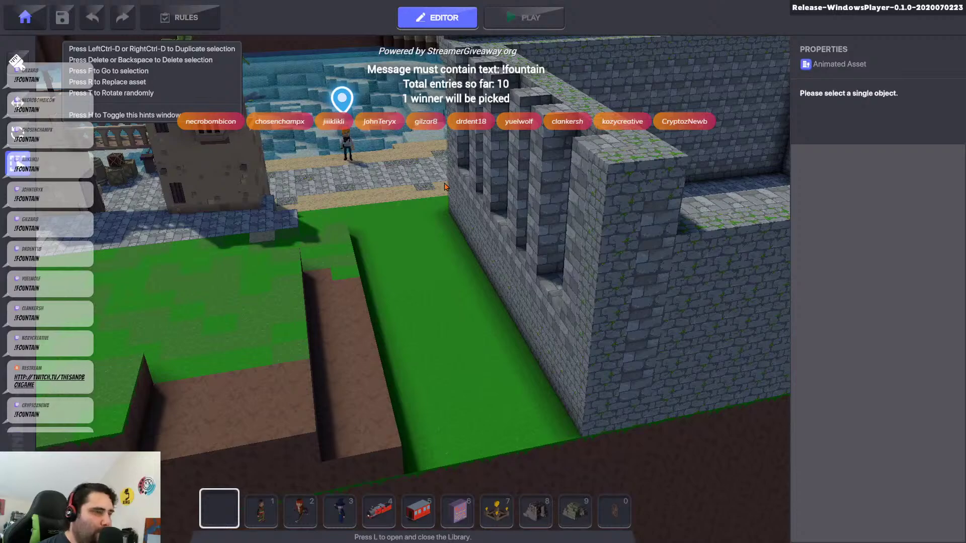
{"action": "key", "text": "h"}
{"action": "scroll", "coordinate": [503, 352], "scroll_direction": "down", "scroll_amount": 3}
{"action": "right_click_drag", "start_coordinate": [433, 284], "coordinate": [375, 255]}
{"action": "scroll", "coordinate": [370, 267], "scroll_direction": "up", "scroll_amount": 3}
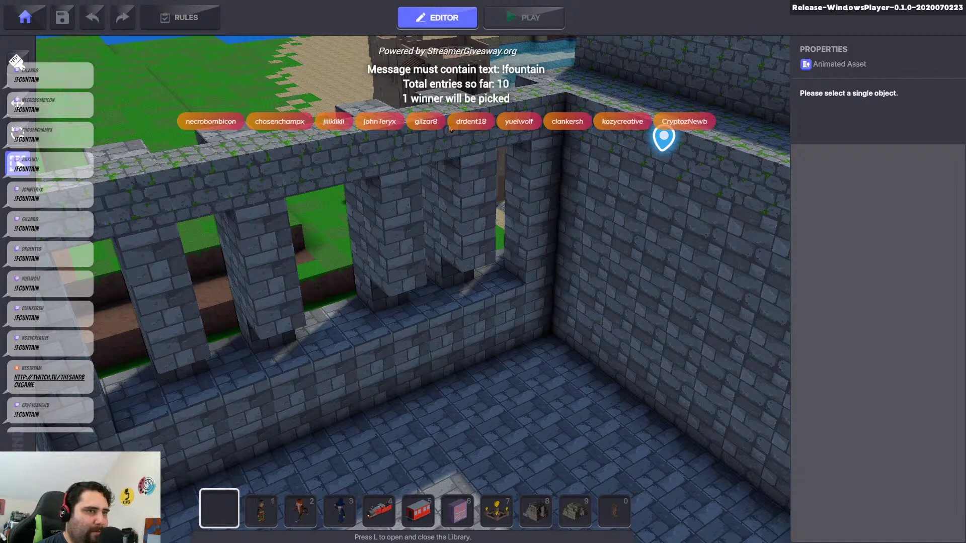
- Add the Stone Bricks block from the library to the empty hotbar slot and close the library
{"action": "key", "text": "l"}
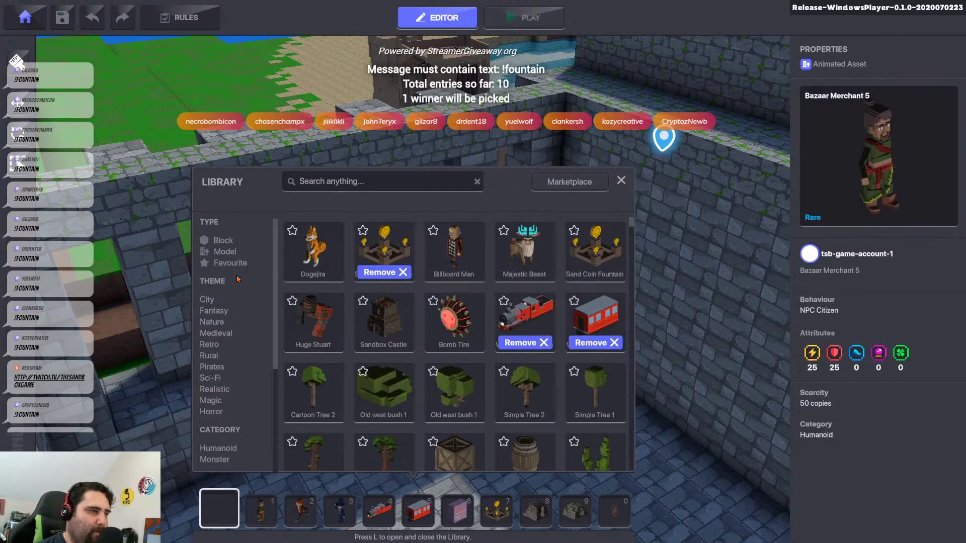
{"action": "left_click", "coordinate": [223, 240]}
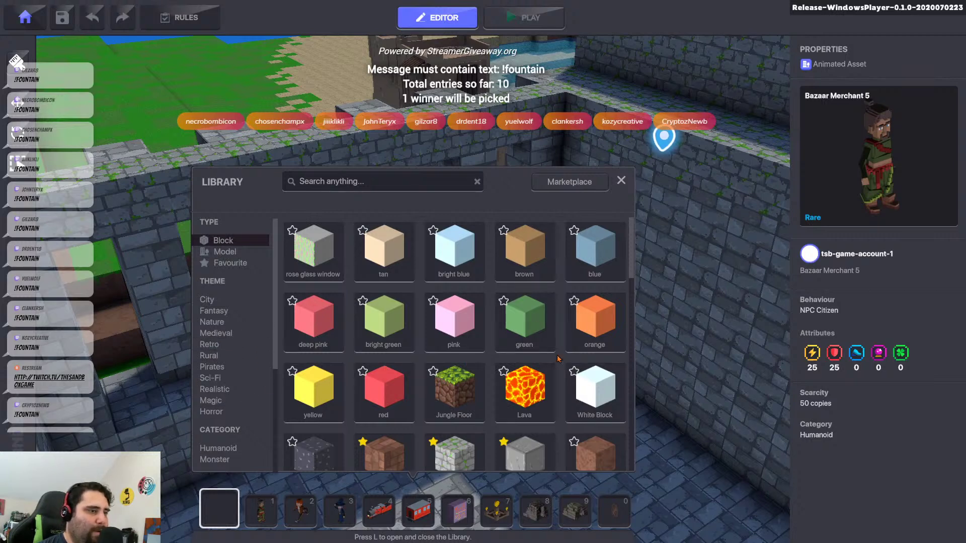
{"action": "scroll", "coordinate": [558, 359], "scroll_direction": "down", "scroll_amount": 2}
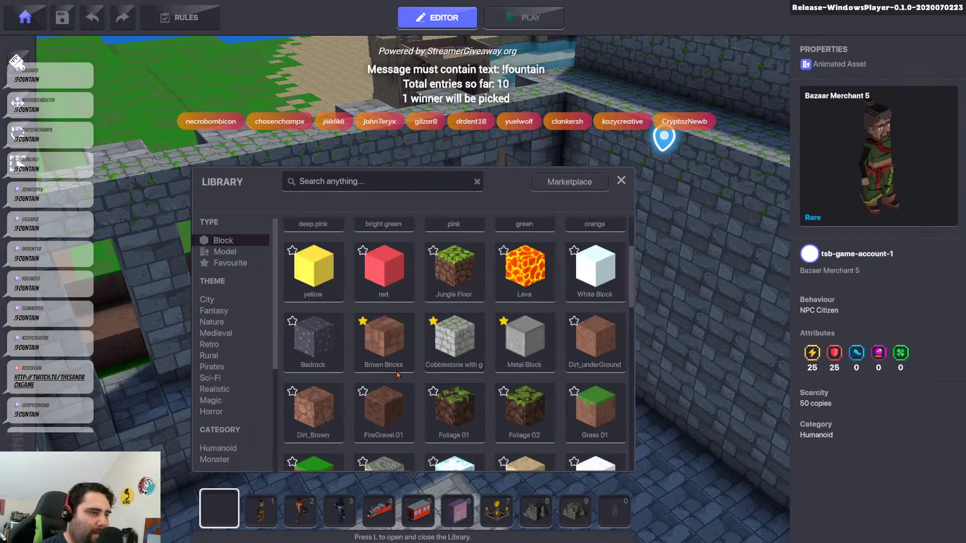
{"action": "scroll", "coordinate": [415, 351], "scroll_direction": "down", "scroll_amount": 3}
{"action": "scroll", "coordinate": [415, 351], "scroll_direction": "down", "scroll_amount": 2}
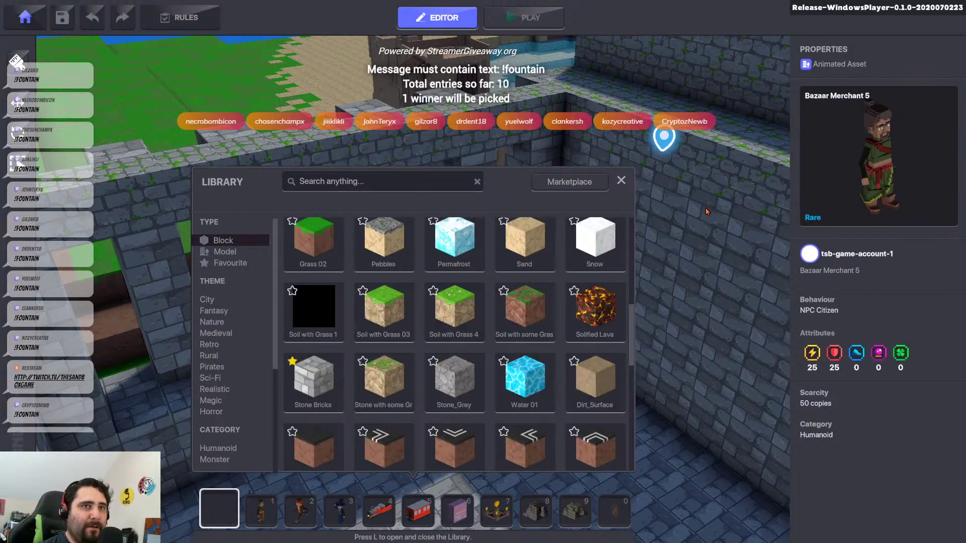
{"action": "left_click", "coordinate": [317, 383]}
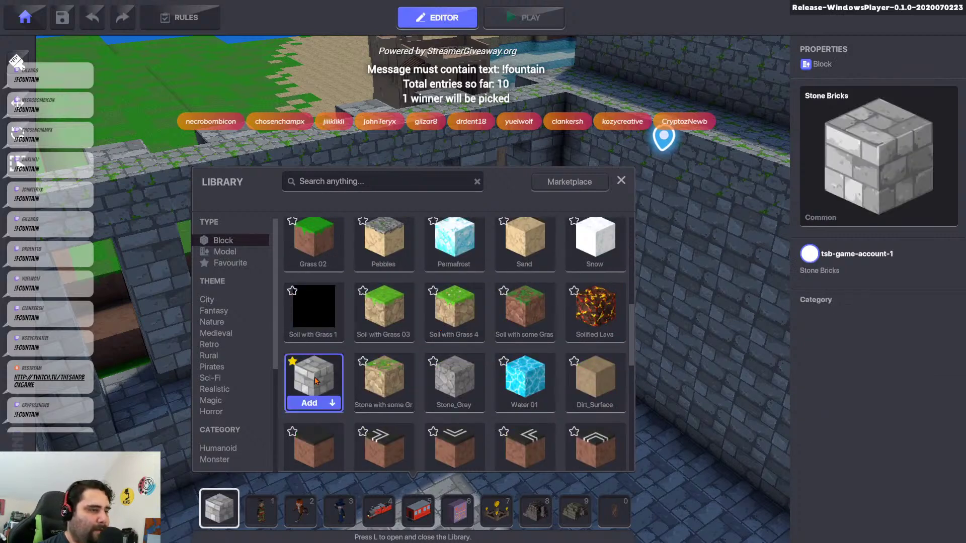
{"action": "left_click", "coordinate": [622, 180]}
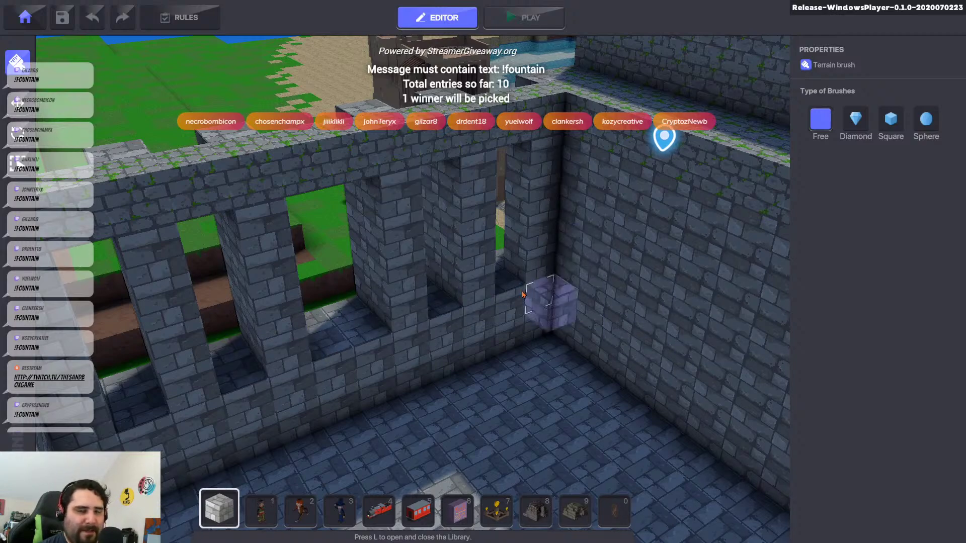
- Look over the pillared building, the paved path by the water and the walled grass courtyard from above
{"action": "mouse_move", "coordinate": [544, 301]}
{"action": "right_mouse_down"}
{"action": "mouse_move", "coordinate": [346, 285]}
{"action": "mouse_move", "coordinate": [123, 297]}
{"action": "right_mouse_up"}
{"action": "right_click_drag", "start_coordinate": [533, 262], "coordinate": [521, 201]}
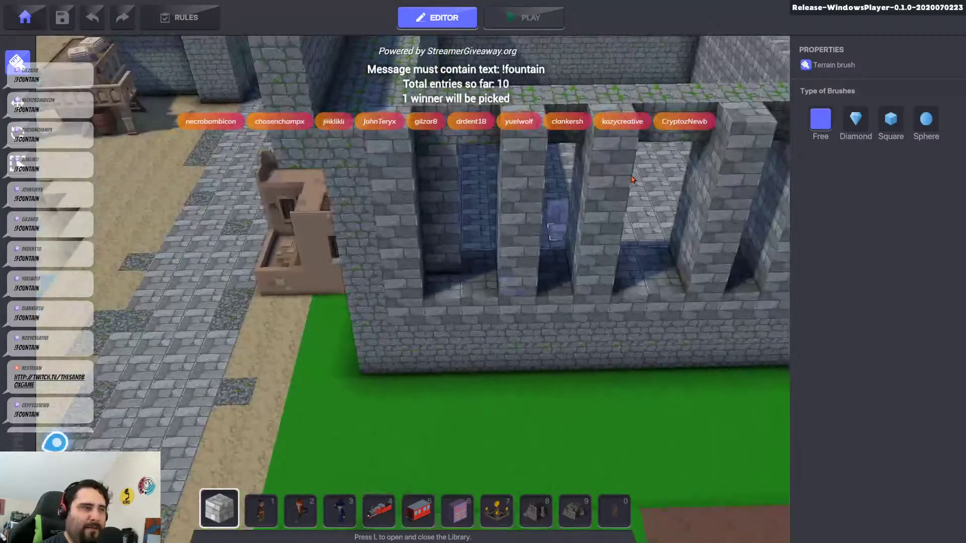
{"action": "key", "text": "d"}
{"action": "key", "text": "s"}
{"action": "right_click_drag", "start_coordinate": [498, 254], "coordinate": [428, 239]}
{"action": "key", "text": "s"}
{"action": "right_click_drag", "start_coordinate": [347, 196], "coordinate": [484, 196]}
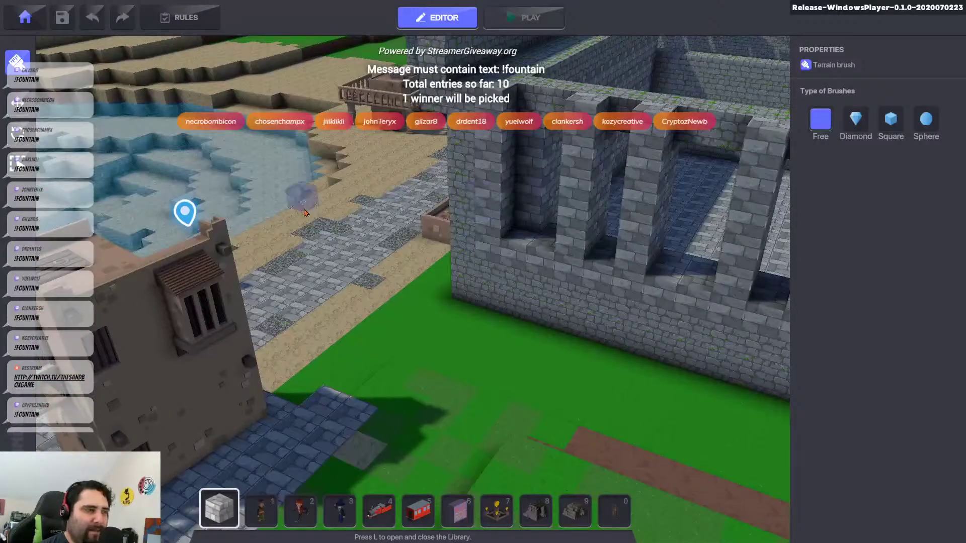
{"action": "right_click_drag", "start_coordinate": [301, 197], "coordinate": [526, 227]}
{"action": "right_click_drag", "start_coordinate": [371, 194], "coordinate": [583, 263]}
{"action": "key", "text": "s"}
{"action": "right_click_drag", "start_coordinate": [434, 238], "coordinate": [572, 250]}
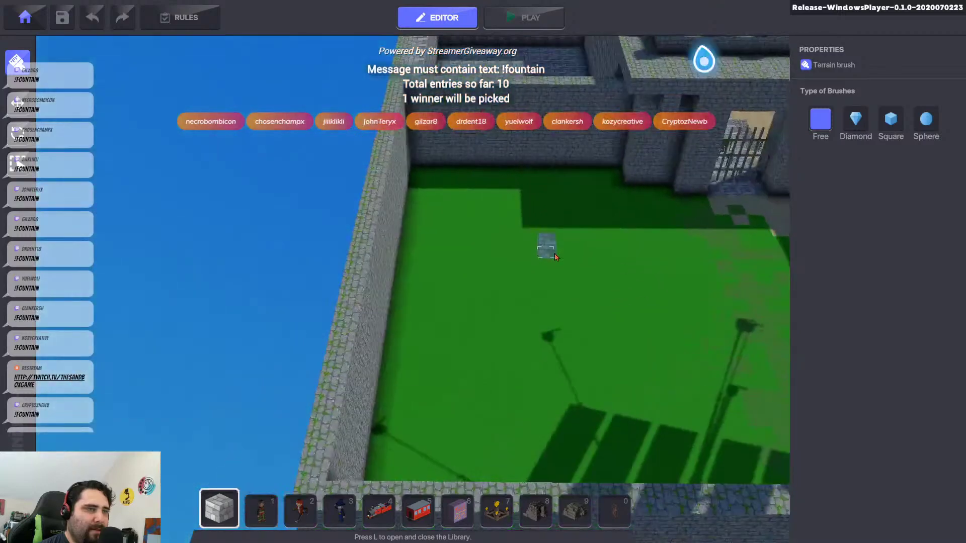
- Place Stone Bricks blocks freehand on the floor of the stone-paved room, in front of the pillared openings
{"action": "key", "text": "w"}
{"action": "key", "text": "w"}
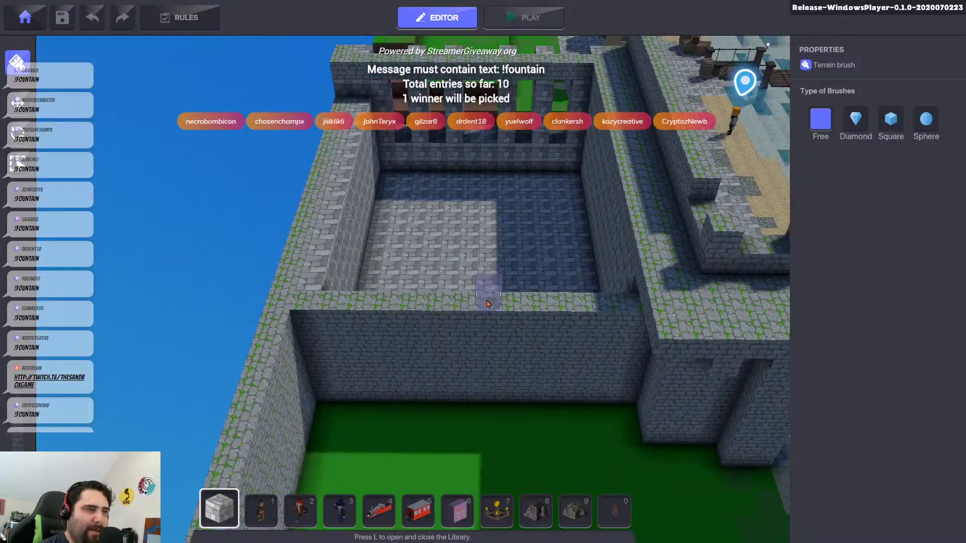
{"action": "right_click_drag", "start_coordinate": [487, 303], "coordinate": [524, 275]}
{"action": "mouse_move", "coordinate": [402, 250]}
{"action": "right_mouse_down"}
{"action": "mouse_move", "coordinate": [596, 261]}
{"action": "mouse_move", "coordinate": [423, 293]}
{"action": "mouse_move", "coordinate": [491, 302]}
{"action": "mouse_move", "coordinate": [429, 264]}
{"action": "mouse_move", "coordinate": [425, 219]}
{"action": "mouse_move", "coordinate": [417, 221]}
{"action": "right_mouse_up"}
{"action": "key", "text": "d"}
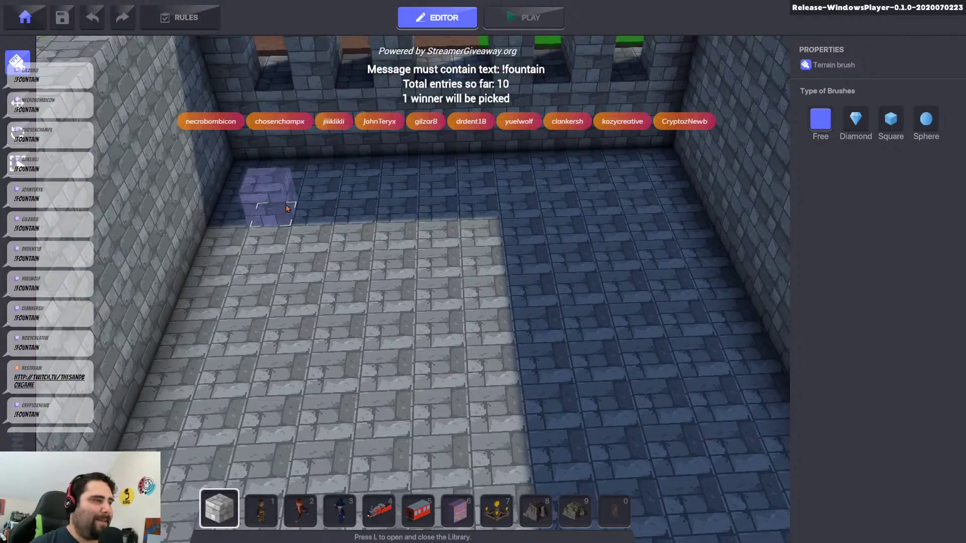
{"action": "mouse_move", "coordinate": [304, 206]}
{"action": "left_mouse_down"}
{"action": "mouse_move", "coordinate": [532, 295]}
{"action": "mouse_move", "coordinate": [673, 292]}
{"action": "mouse_move", "coordinate": [670, 316]}
{"action": "mouse_move", "coordinate": [644, 321]}
{"action": "left_mouse_up"}
{"action": "mouse_move", "coordinate": [535, 318]}
{"action": "right_mouse_down"}
{"action": "mouse_move", "coordinate": [543, 280]}
{"action": "mouse_move", "coordinate": [501, 301]}
{"action": "mouse_move", "coordinate": [646, 302]}
{"action": "mouse_move", "coordinate": [433, 319]}
{"action": "mouse_move", "coordinate": [649, 278]}
{"action": "mouse_move", "coordinate": [553, 234]}
{"action": "mouse_move", "coordinate": [531, 268]}
{"action": "right_mouse_up"}
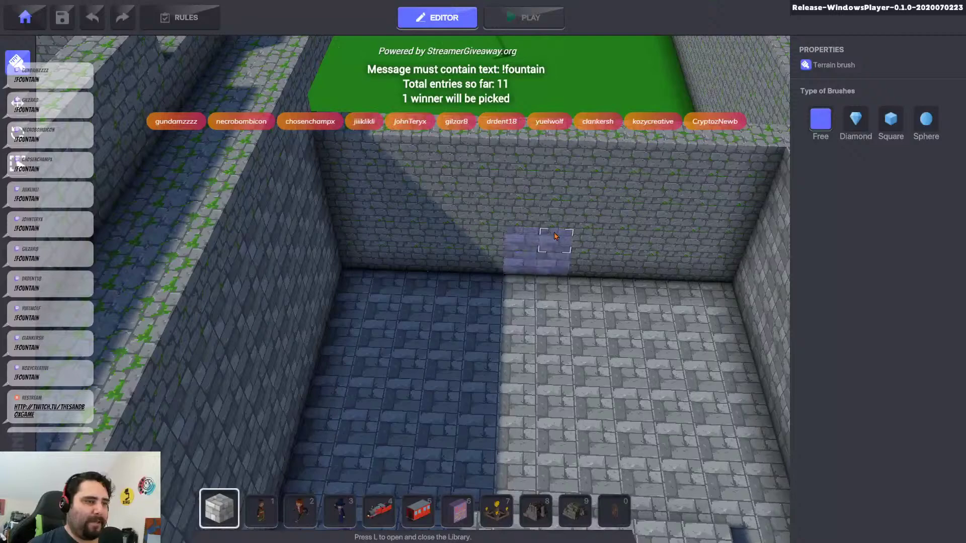
- Open a doorway through the wall between the stone-paved room and the grass courtyard
{"action": "mouse_move", "coordinate": [614, 297]}
{"action": "right_mouse_down"}
{"action": "mouse_move", "coordinate": [302, 261]}
{"action": "mouse_move", "coordinate": [308, 281]}
{"action": "right_mouse_up"}
{"action": "mouse_move", "coordinate": [445, 296]}
{"action": "left_mouse_down"}
{"action": "mouse_move", "coordinate": [424, 286]}
{"action": "mouse_move", "coordinate": [454, 288]}
{"action": "mouse_move", "coordinate": [458, 317]}
{"action": "left_mouse_up"}
{"action": "mouse_move", "coordinate": [367, 282]}
{"action": "right_mouse_down"}
{"action": "mouse_move", "coordinate": [457, 255]}
{"action": "mouse_move", "coordinate": [615, 254]}
{"action": "mouse_move", "coordinate": [647, 235]}
{"action": "mouse_move", "coordinate": [439, 215]}
{"action": "mouse_move", "coordinate": [324, 222]}
{"action": "mouse_move", "coordinate": [382, 220]}
{"action": "mouse_move", "coordinate": [380, 247]}
{"action": "right_mouse_up"}
{"action": "scroll", "coordinate": [483, 242], "scroll_direction": "up", "scroll_amount": 3}
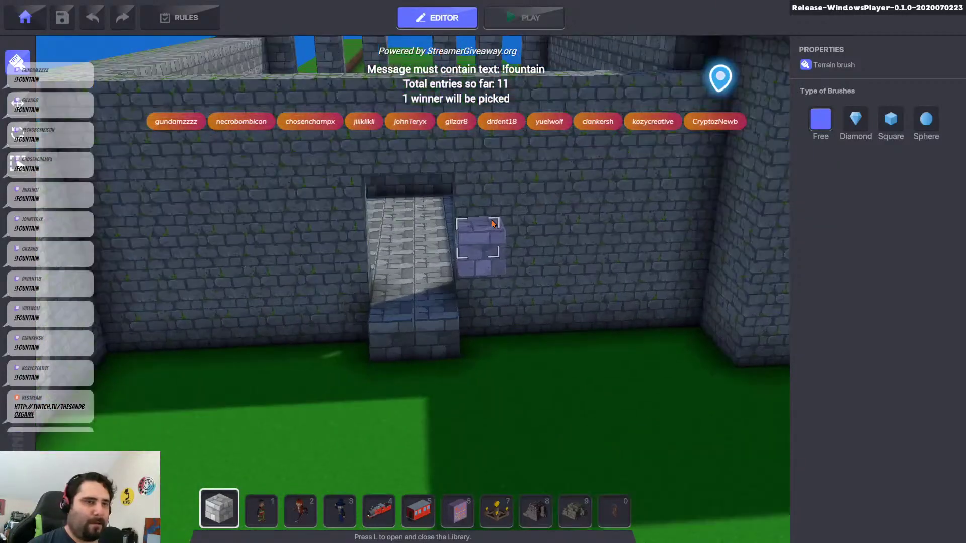
- Open the library inside the stone-paved room and search its models for "thr"
{"action": "right_click_drag", "start_coordinate": [483, 193], "coordinate": [518, 254]}
{"action": "scroll", "coordinate": [450, 254], "scroll_direction": "up", "scroll_amount": 5}
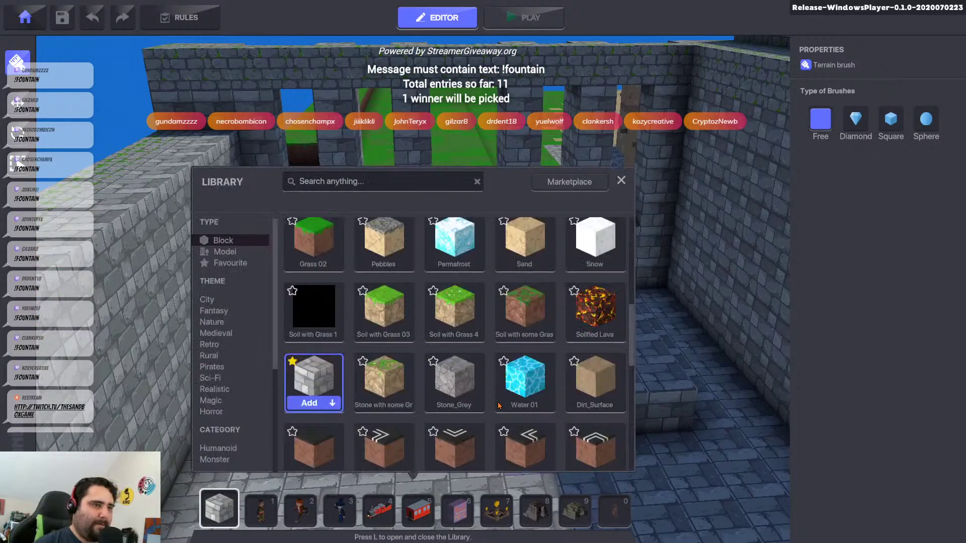
{"action": "key", "text": "l"}
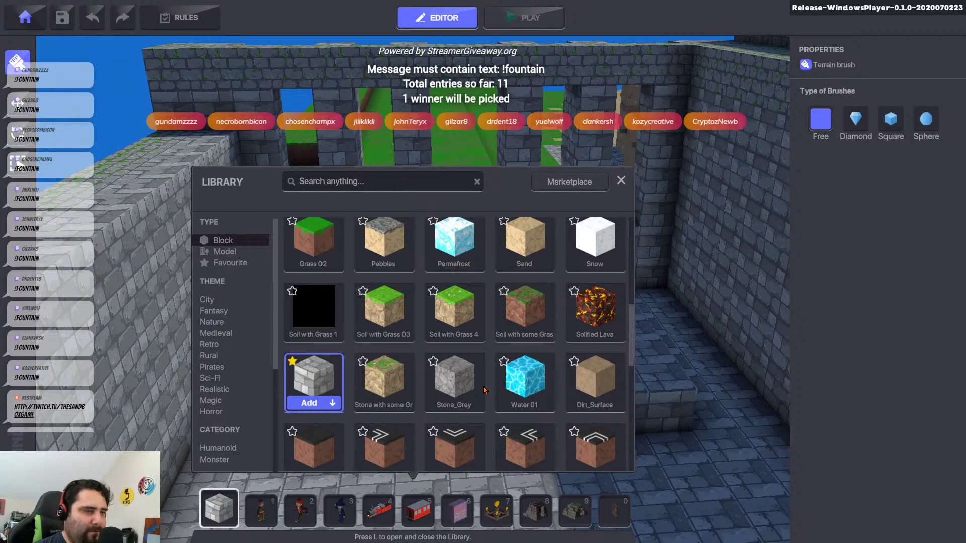
{"action": "left_click", "coordinate": [241, 251]}
{"action": "left_click", "coordinate": [329, 184]}
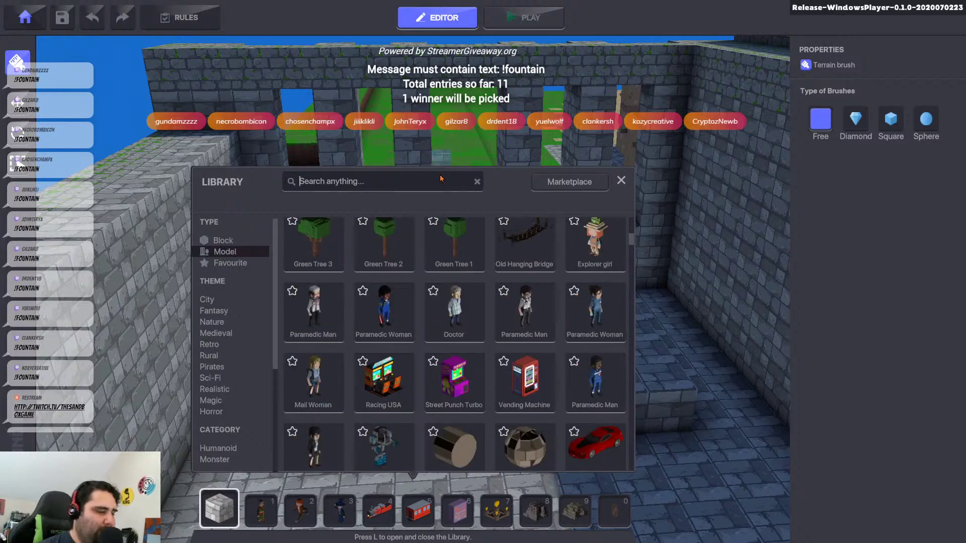
{"action": "type", "text": "thr"}
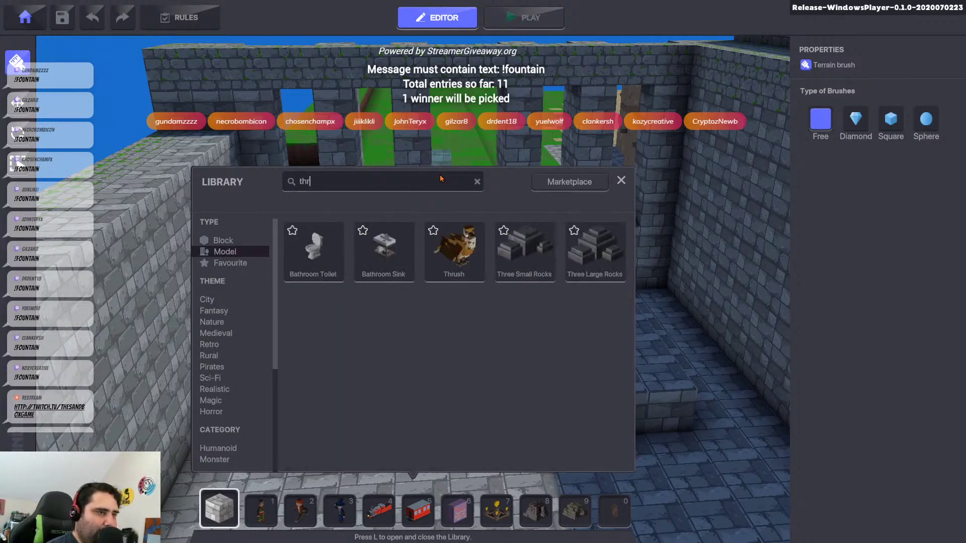
{"action": "key", "text": "BackSpace"}
{"action": "key", "text": "BackSpace"}
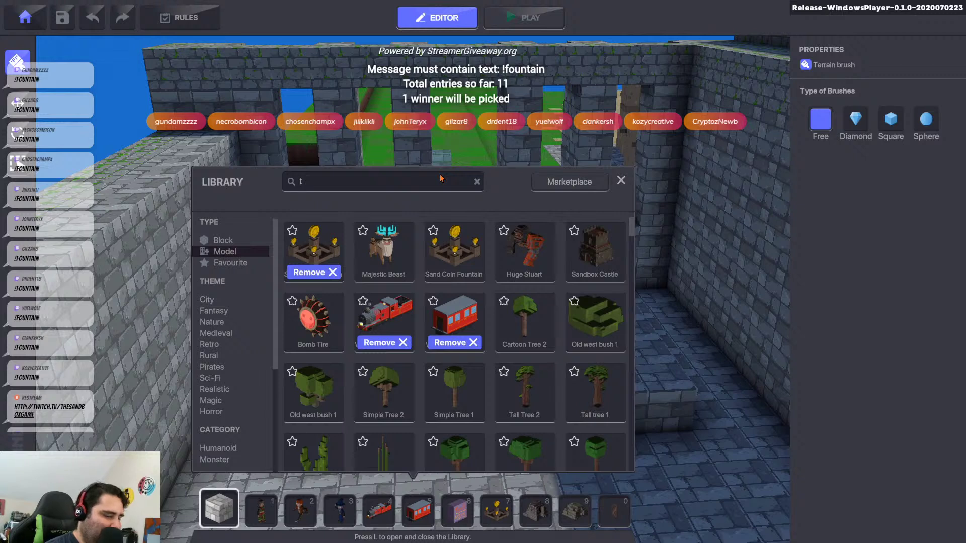
{"action": "type", "text": "hr"}
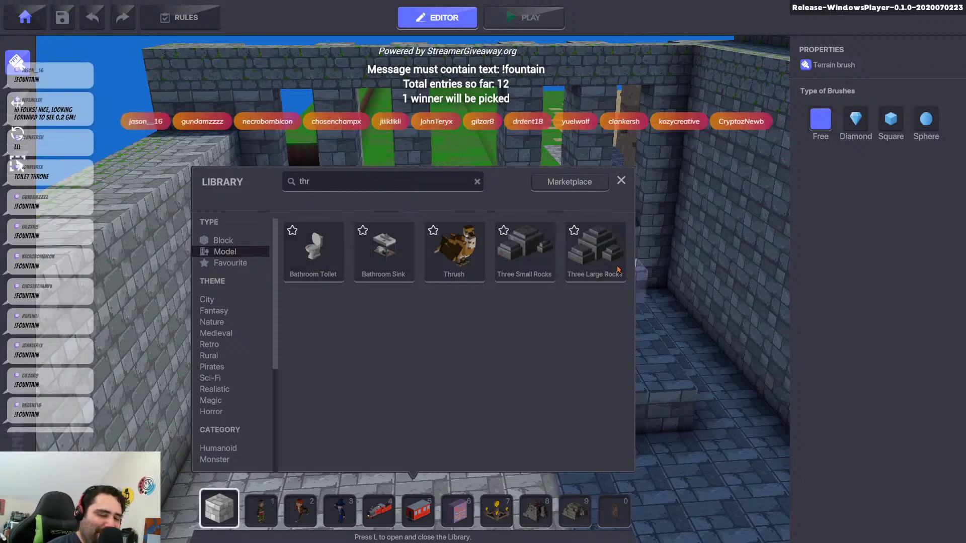
- Search the library's models for "chai", clear the search and browse the full model list to its end
{"action": "key", "text": "BackSpace"}
{"action": "key", "text": "BackSpace"}
{"action": "key", "text": "BackSpace"}
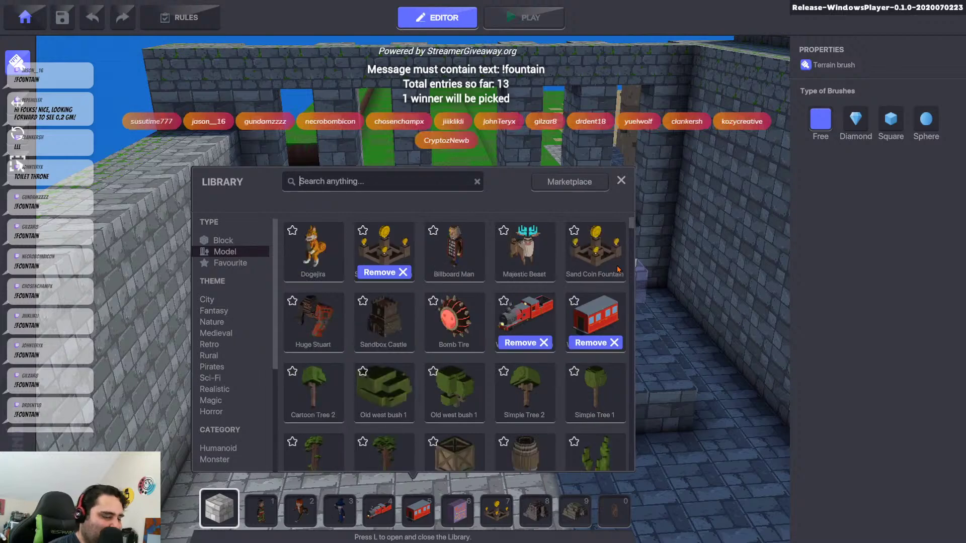
{"action": "type", "text": "chai"}
{"action": "key", "text": "BackSpace"}
{"action": "key", "text": "BackSpace"}
{"action": "key", "text": "BackSpace"}
{"action": "key", "text": "BackSpace"}
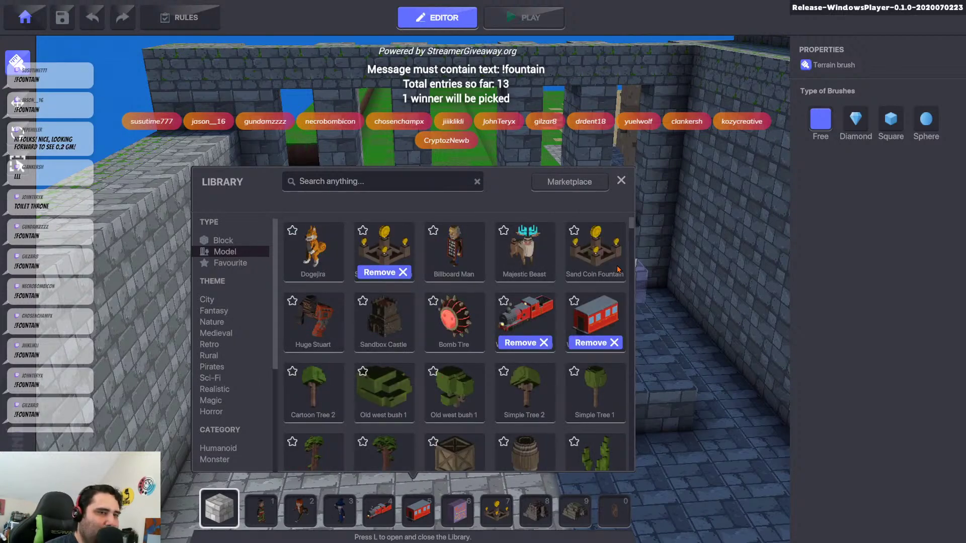
{"action": "scroll", "coordinate": [619, 271], "scroll_direction": "down", "scroll_amount": 15}
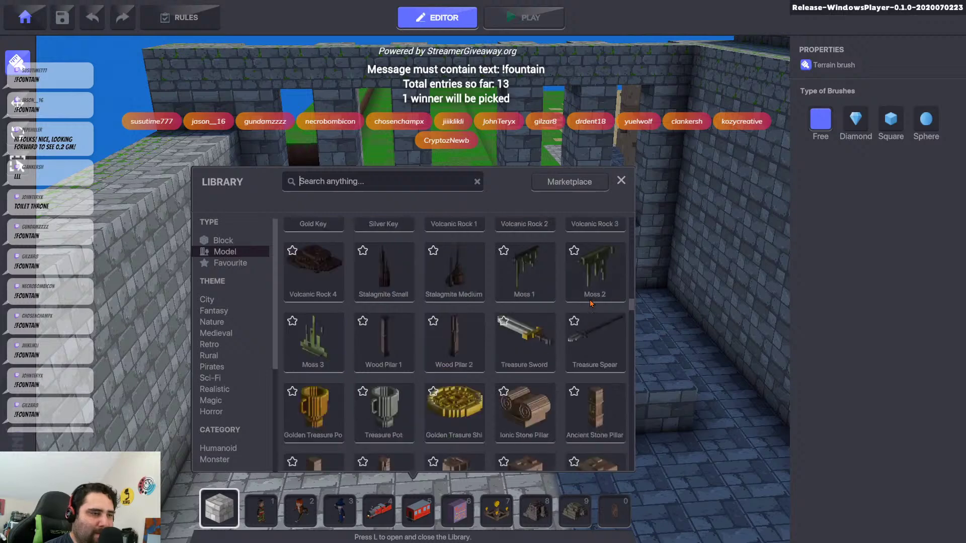
{"action": "scroll", "coordinate": [592, 303], "scroll_direction": "down", "scroll_amount": 15}
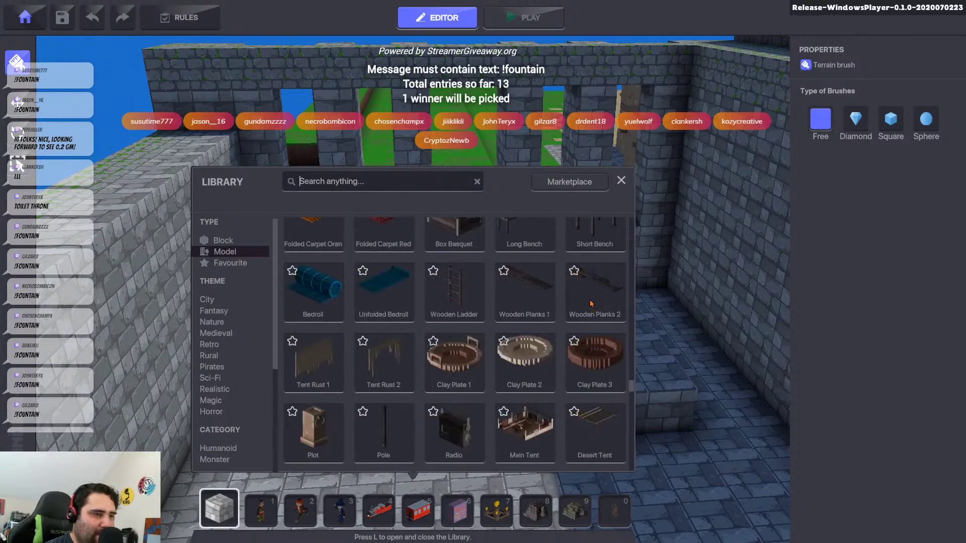
{"action": "scroll", "coordinate": [592, 304], "scroll_direction": "down", "scroll_amount": 15}
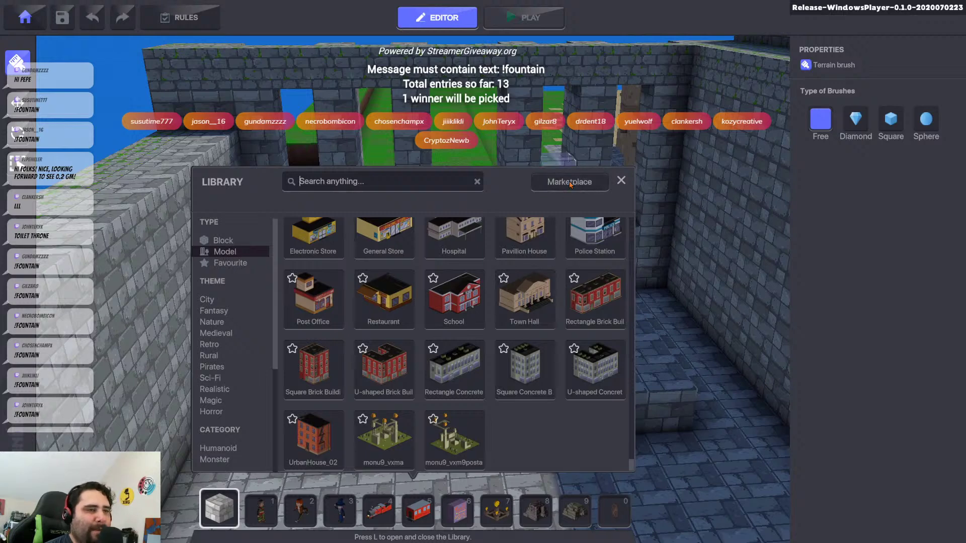
- Leave the project editor and open sandbox.game in a browser window
{"action": "left_click", "coordinate": [28, 28]}
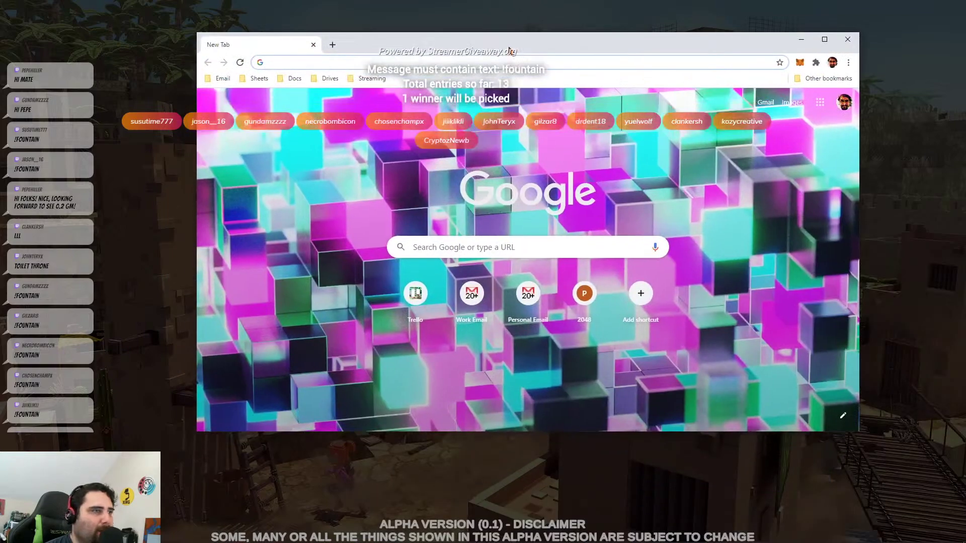
{"action": "left_click", "coordinate": [329, 62]}
{"action": "type", "text": "sandbox.game"}
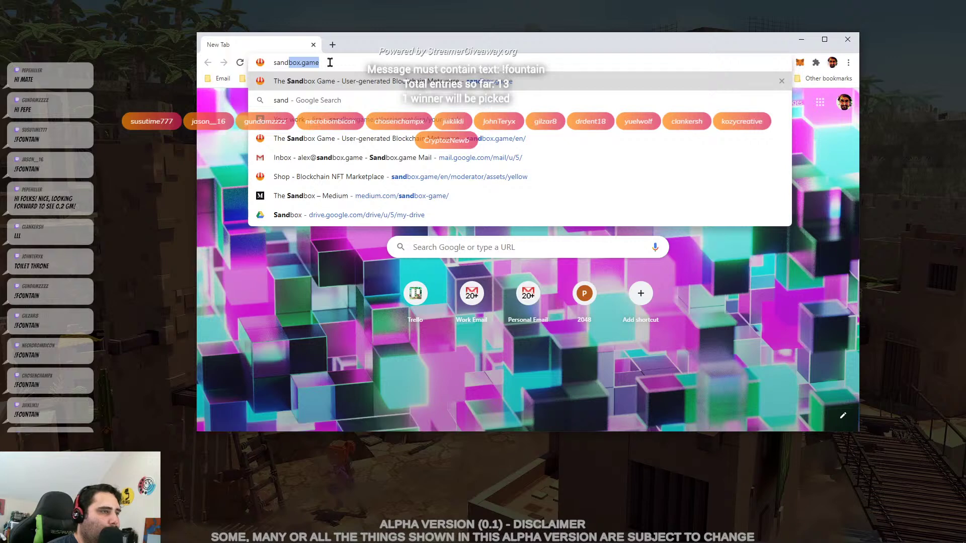
{"action": "key", "text": "Return"}
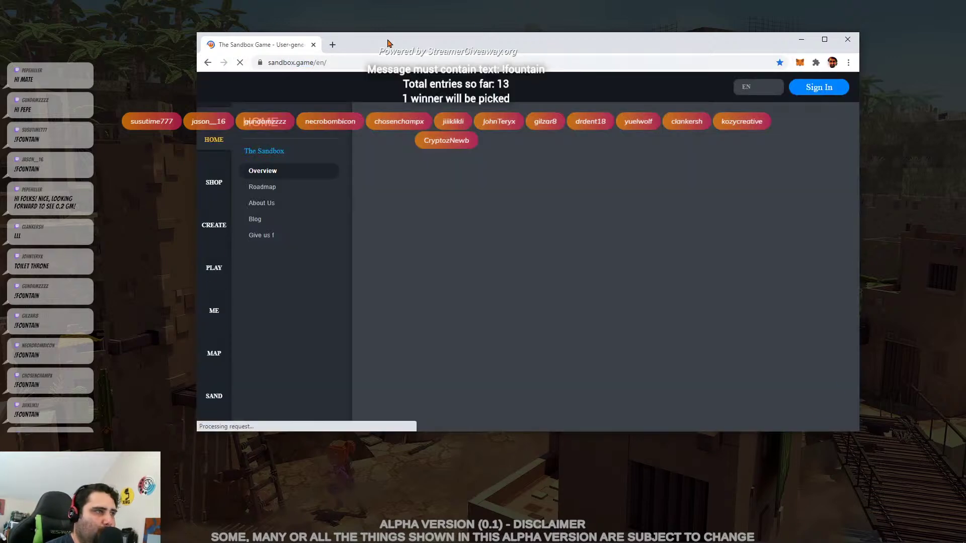
- Maximize the browser window, select the shop page's address and switch to the chat to share it
{"action": "double_click", "coordinate": [388, 43]}
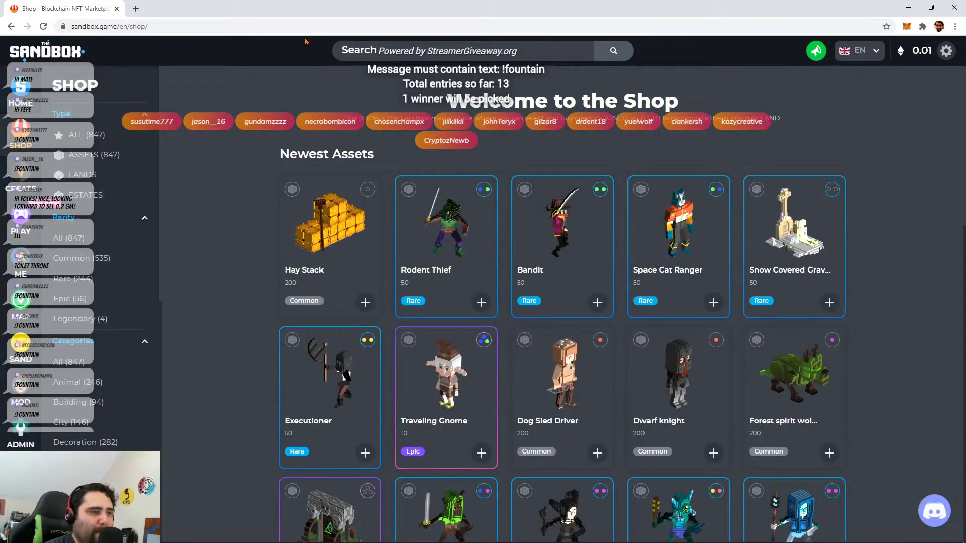
{"action": "left_click", "coordinate": [99, 31]}
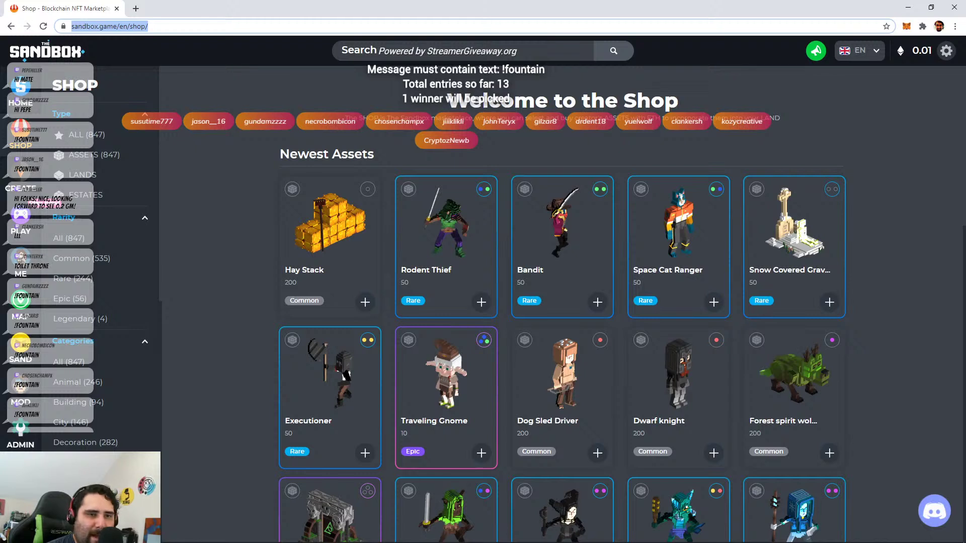
{"action": "key", "text": "alt+Tab"}
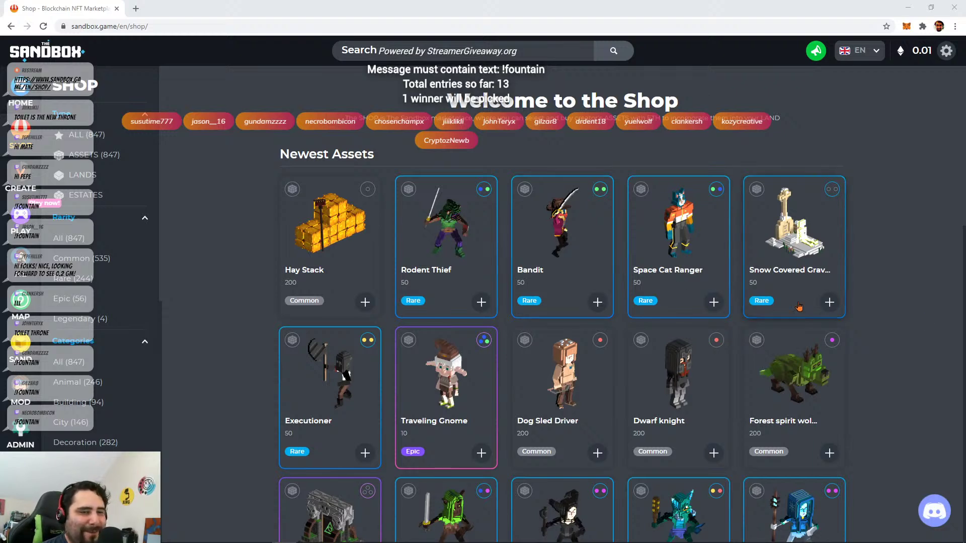
- Look through the shop's Newest Assets and open the Malevolent witch asset in its 3D view
{"action": "scroll", "coordinate": [720, 295], "scroll_direction": "down", "scroll_amount": 3}
{"action": "scroll", "coordinate": [720, 295], "scroll_direction": "down", "scroll_amount": 8}
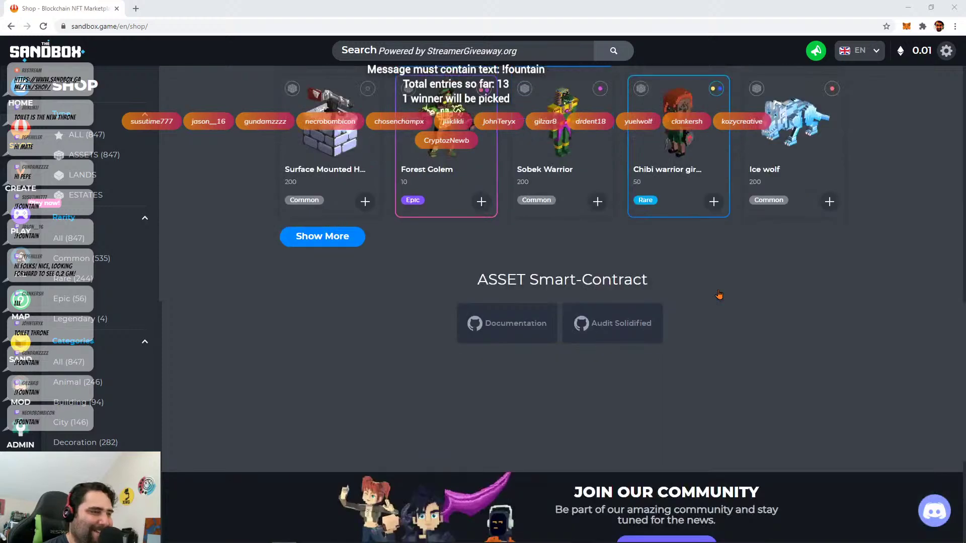
{"action": "scroll", "coordinate": [719, 296], "scroll_direction": "up", "scroll_amount": 8}
{"action": "scroll", "coordinate": [720, 295], "scroll_direction": "up", "scroll_amount": 5}
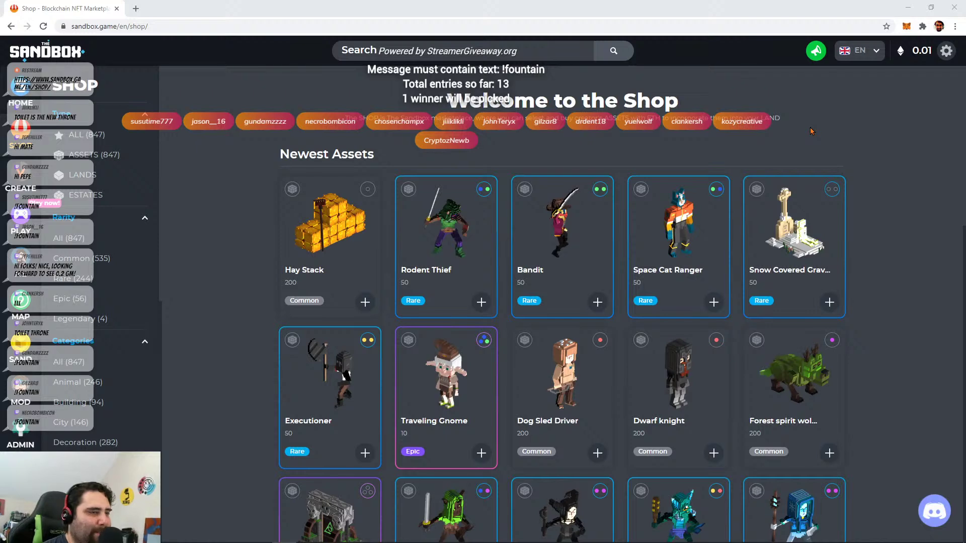
{"action": "scroll", "coordinate": [429, 185], "scroll_direction": "down", "scroll_amount": 2}
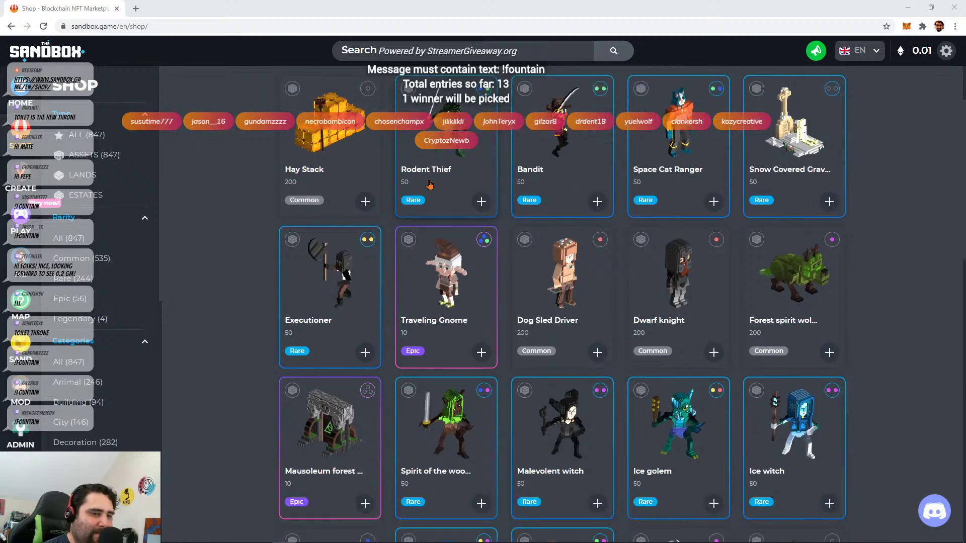
{"action": "scroll", "coordinate": [429, 185], "scroll_direction": "down", "scroll_amount": 1}
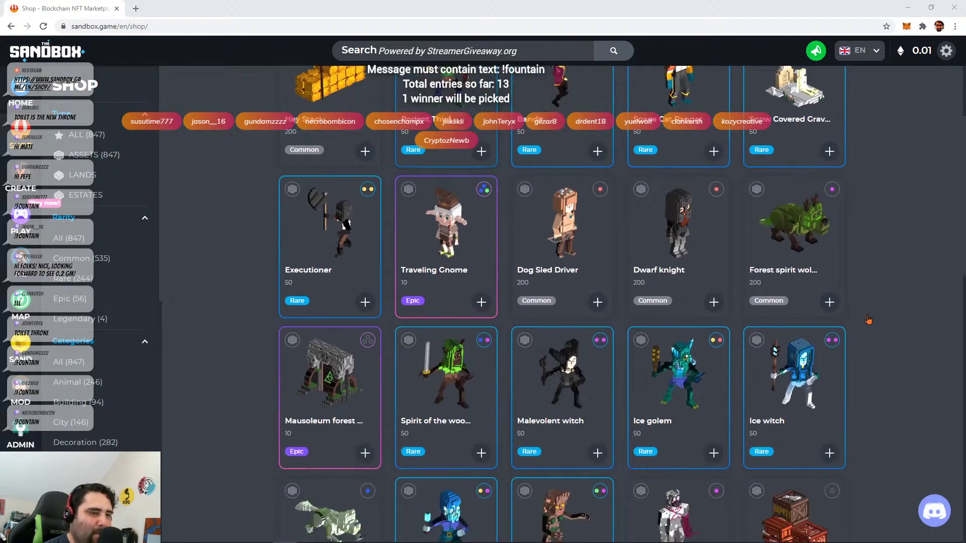
{"action": "left_click", "coordinate": [555, 360]}
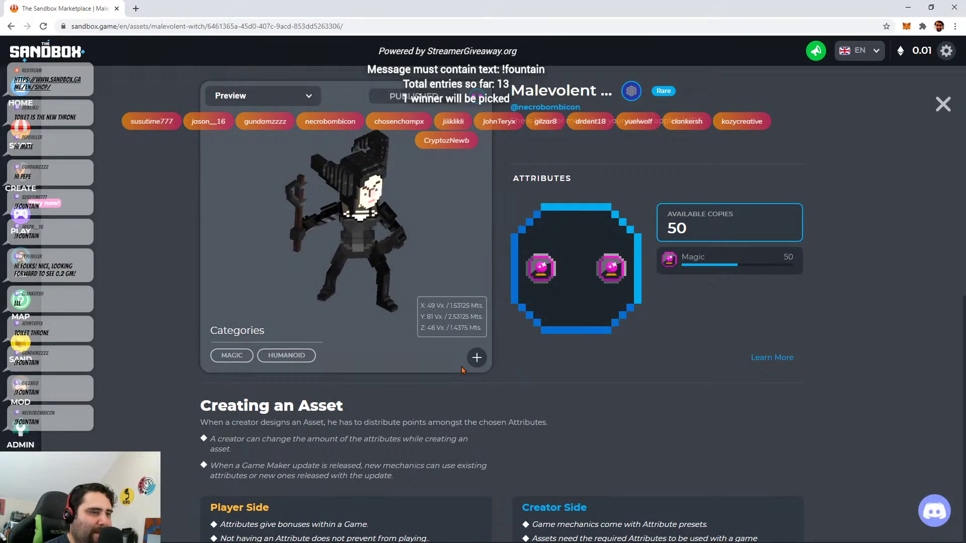
{"action": "left_click_drag", "start_coordinate": [450, 360], "coordinate": [261, 241]}
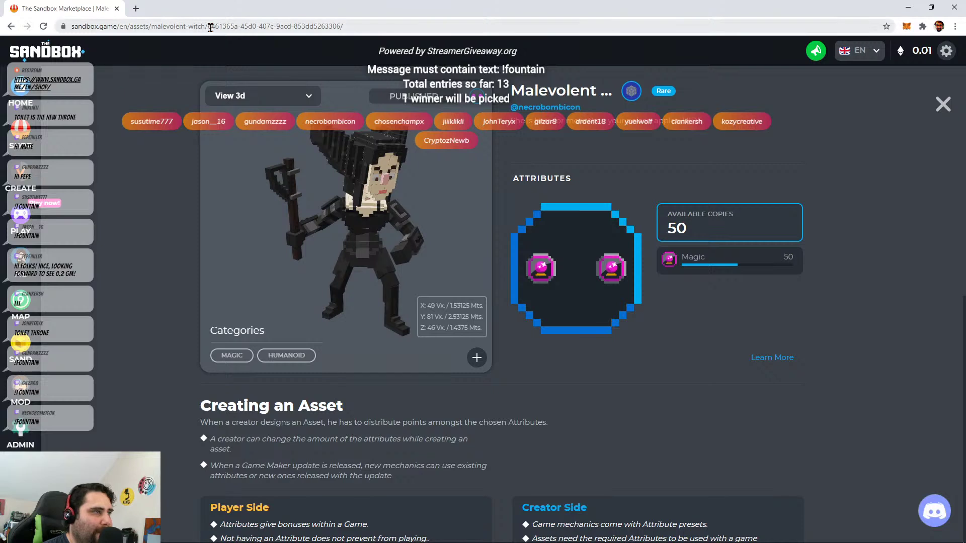
- Highlight the asset name and ID in the Malevolent witch page's address, and move the browser window off the screen
{"action": "left_click", "coordinate": [81, 29]}
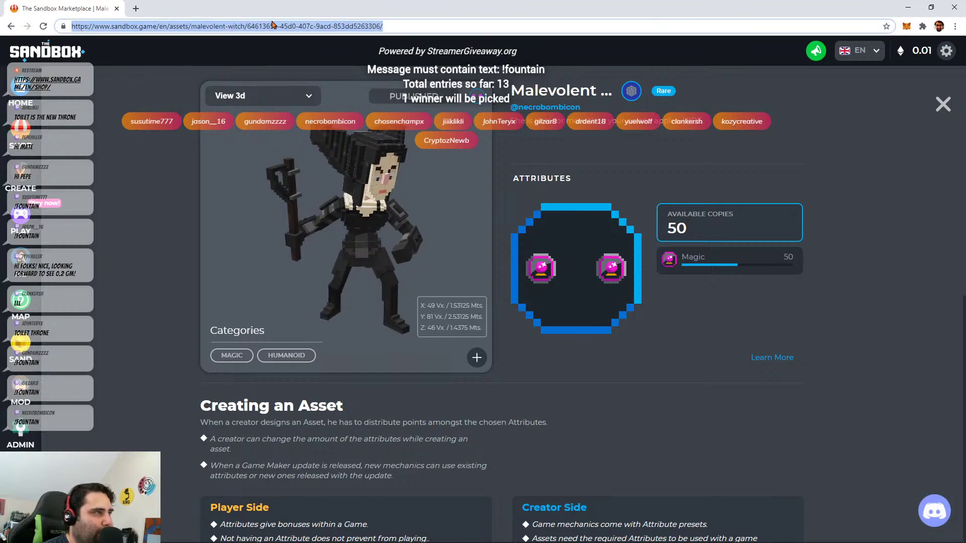
{"action": "left_click", "coordinate": [248, 28]}
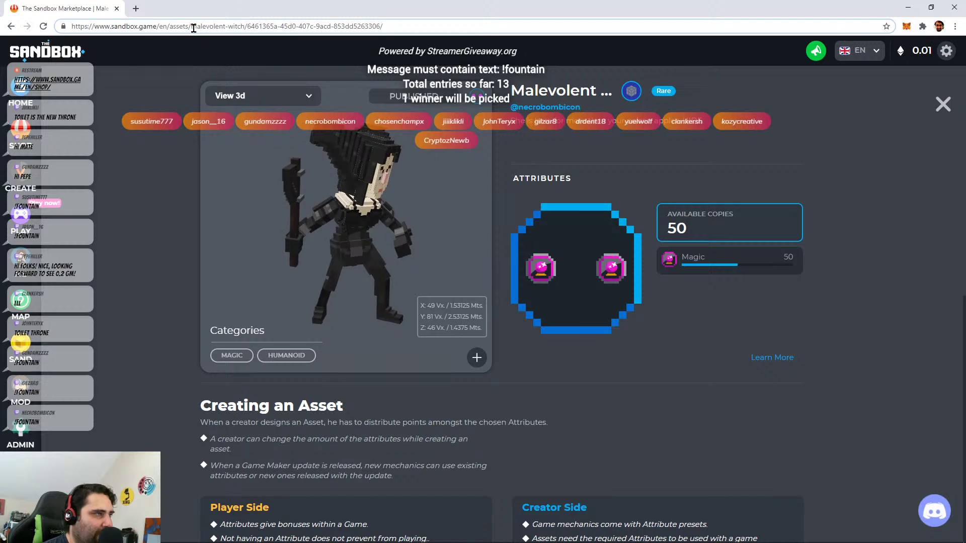
{"action": "left_click_drag", "start_coordinate": [190, 27], "coordinate": [388, 28]}
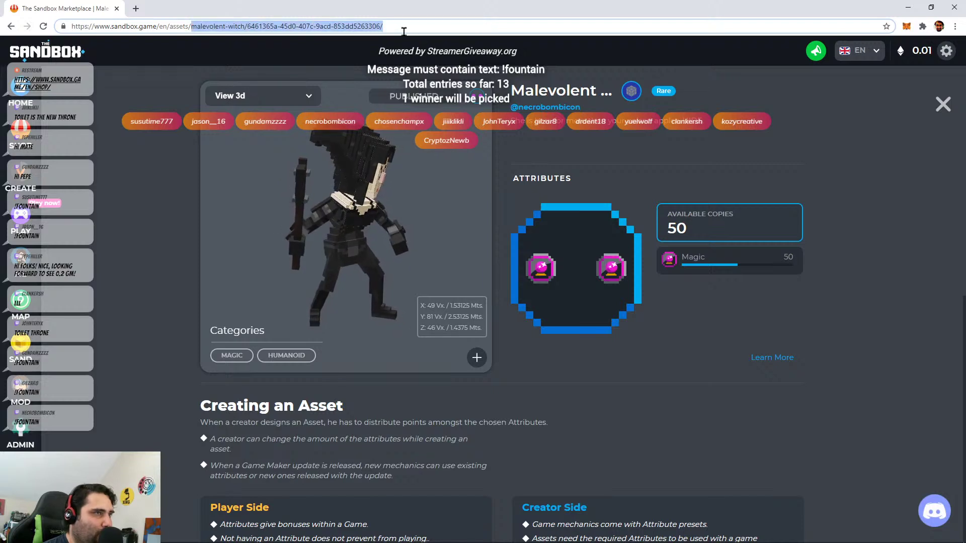
{"action": "triple_click", "coordinate": [404, 29]}
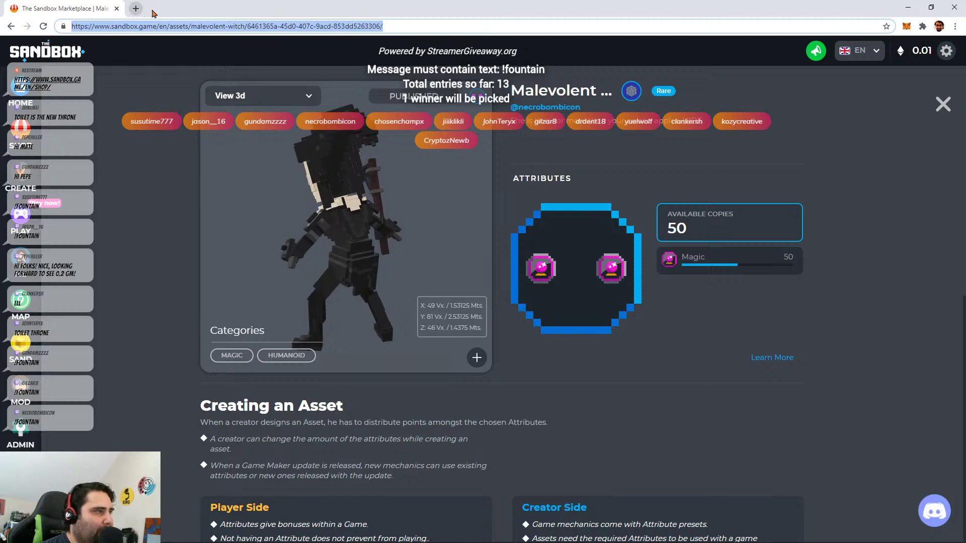
{"action": "left_click_drag", "start_coordinate": [191, 8], "coordinate": [965, 312]}
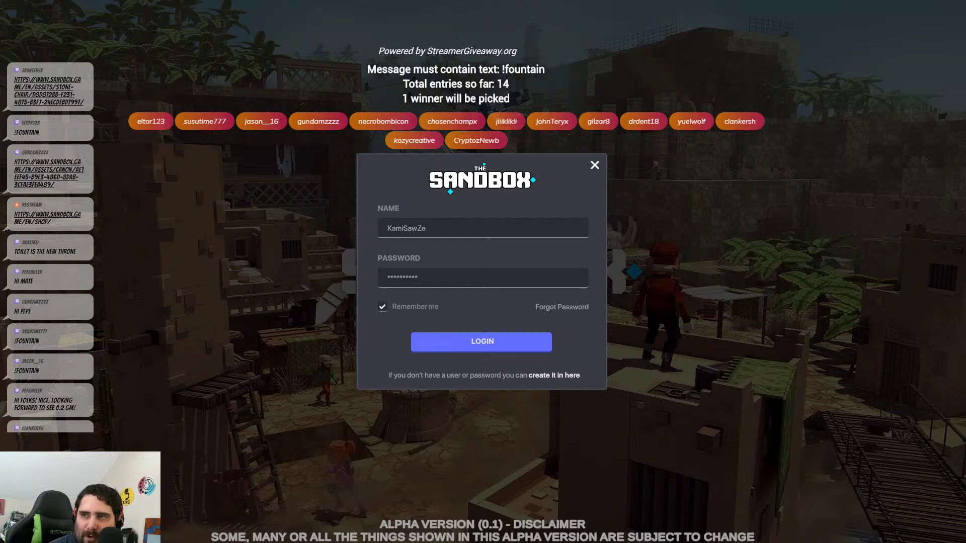
- Switch to the YouTube window with the "1000 Sub Thank You!" video, maximize it and show the browser full screen
{"action": "key", "text": "alt+Tab"}
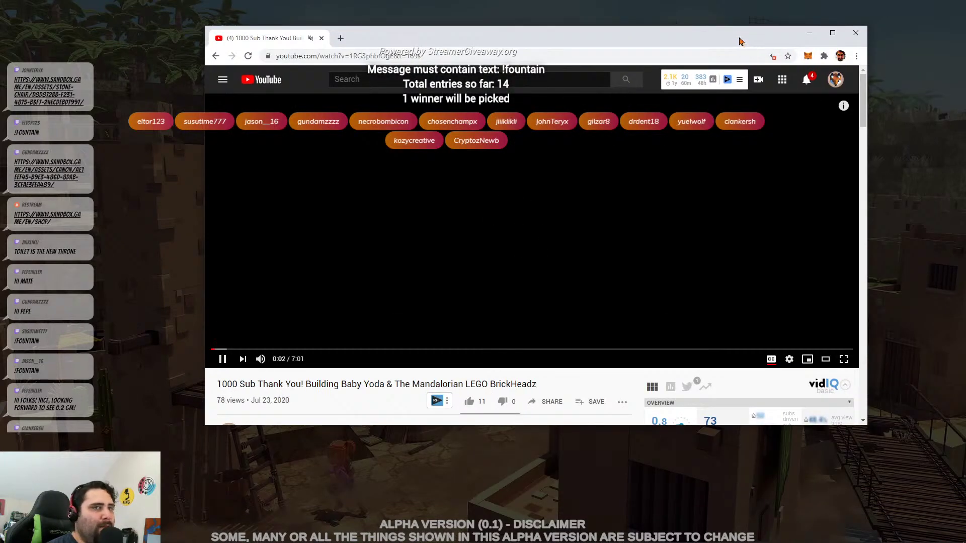
{"action": "double_click", "coordinate": [744, 43]}
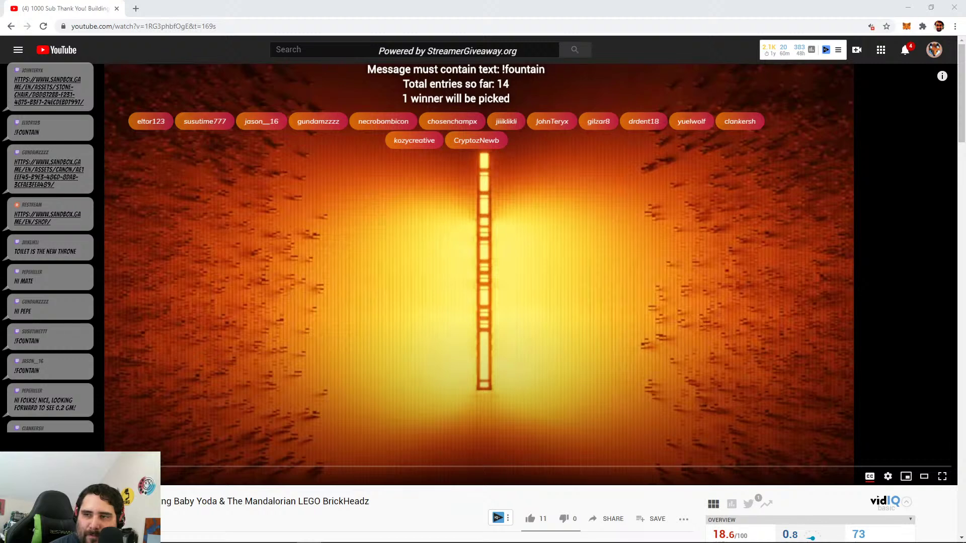
{"action": "key", "text": "F11"}
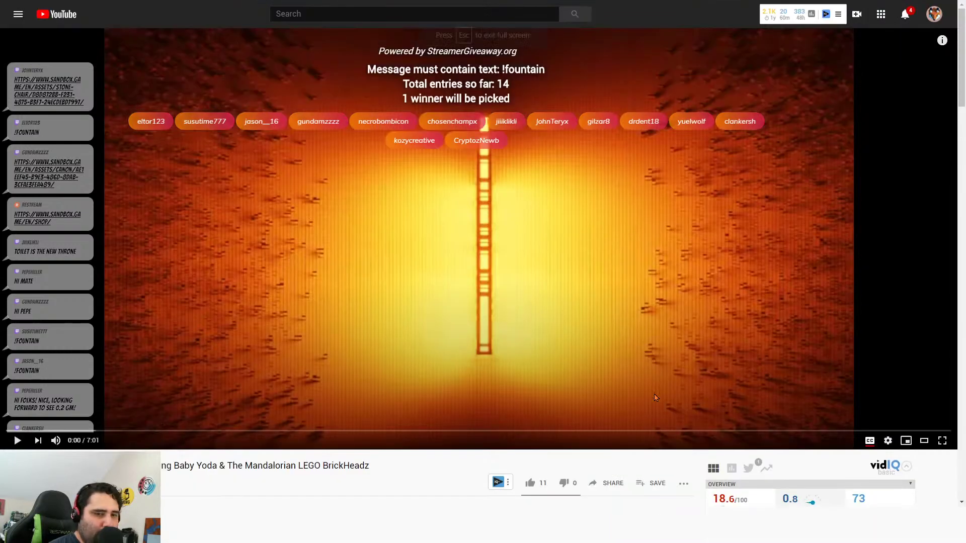
- Unmute the YouTube site in the video's tab and show the "1000 Sub Thank You!" video full screen
{"action": "key", "text": "f"}
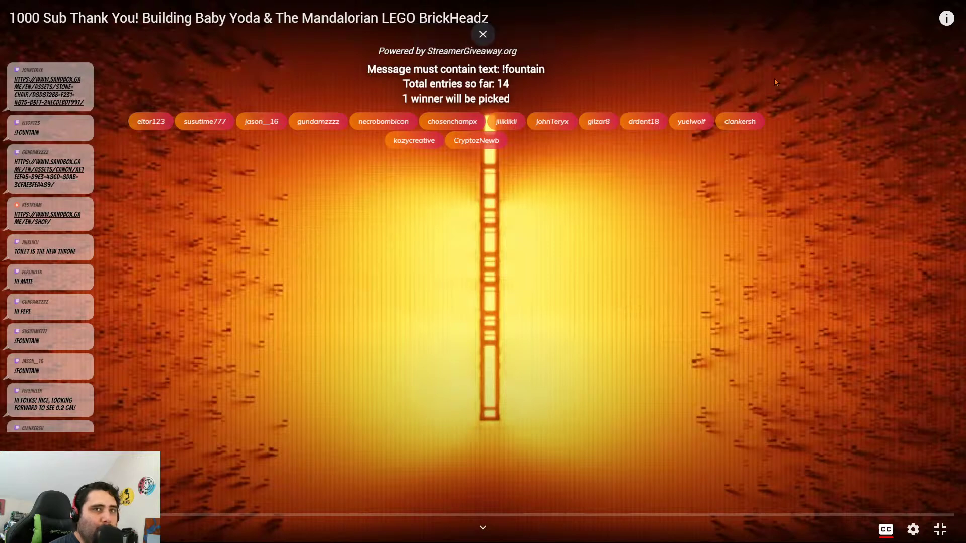
{"action": "key", "text": "F11"}
{"action": "right_click", "coordinate": [96, 12]}
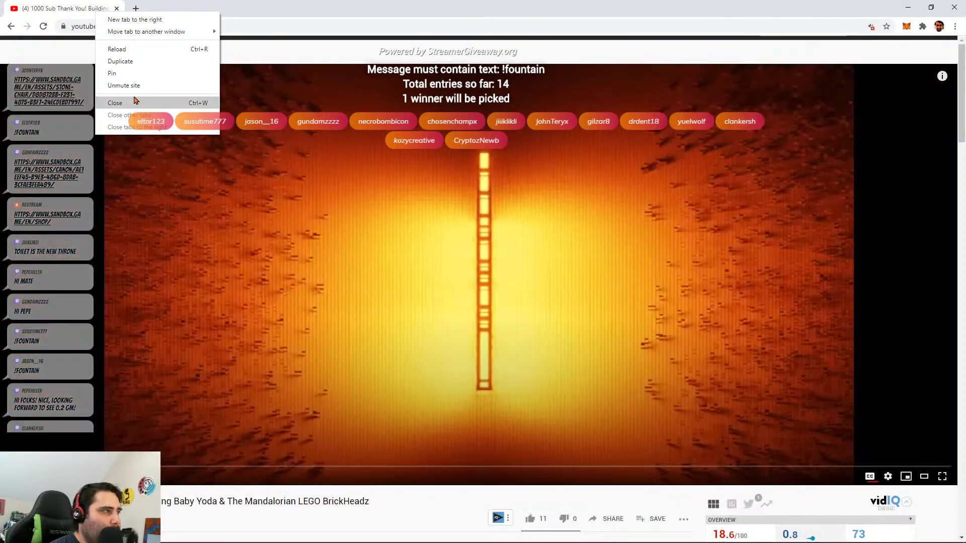
{"action": "left_click", "coordinate": [133, 87]}
{"action": "key", "text": "f"}
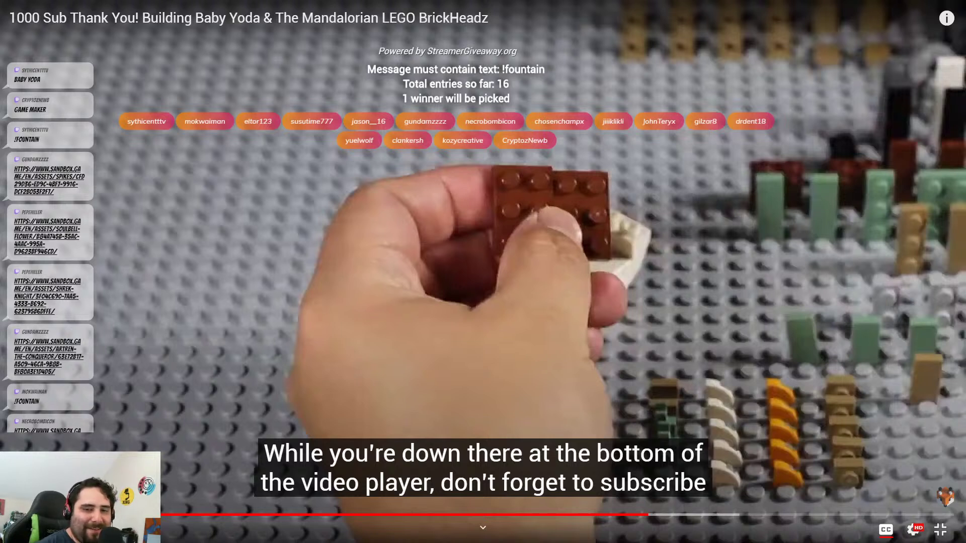
- Take the video out of full screen, copy its page address and switch to the chat to share it
{"action": "left_click", "coordinate": [940, 531]}
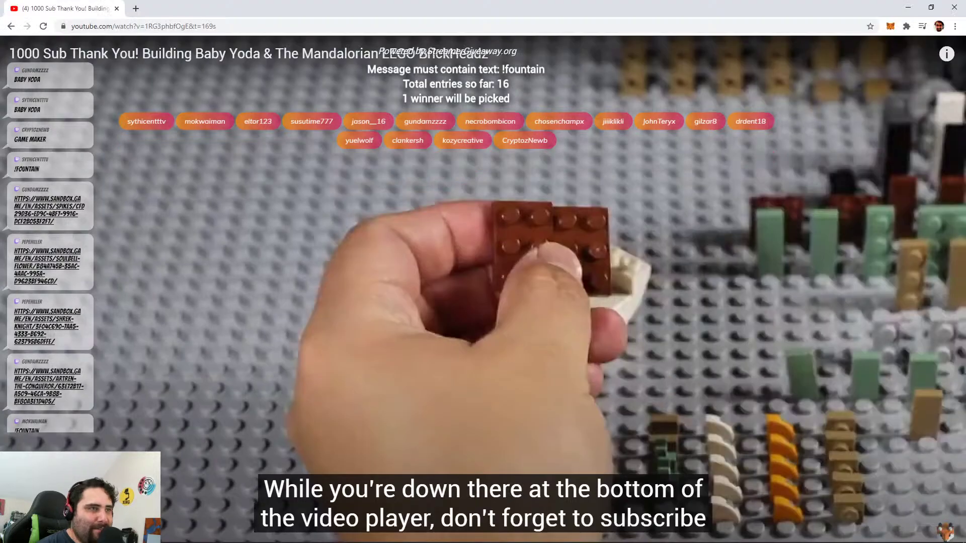
{"action": "left_click", "coordinate": [98, 26]}
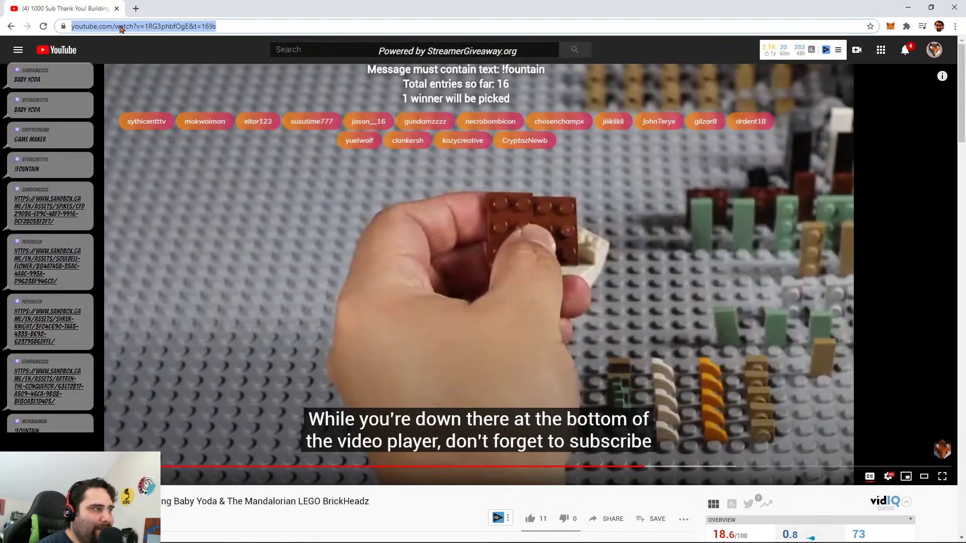
{"action": "right_click", "coordinate": [122, 28]}
{"action": "left_click", "coordinate": [150, 81]}
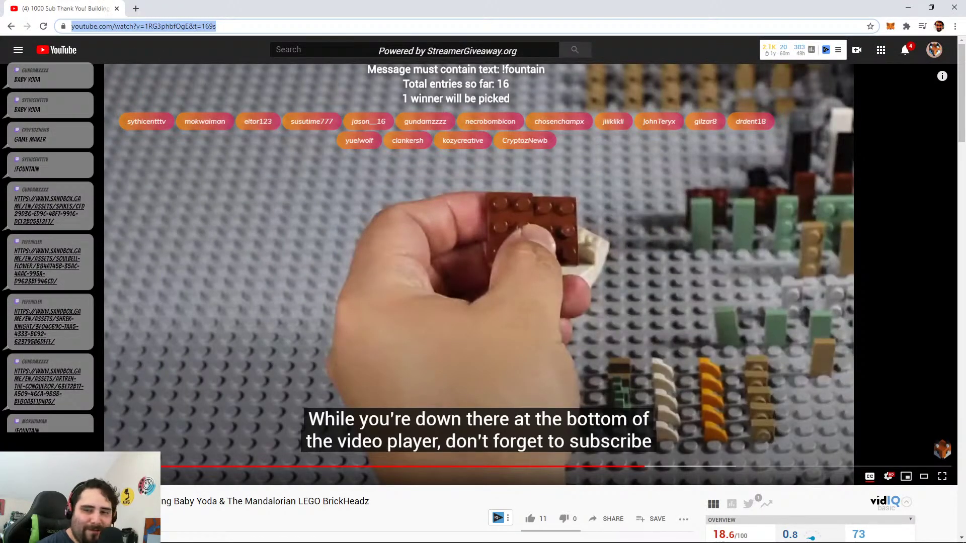
{"action": "key", "text": "alt+Tab"}
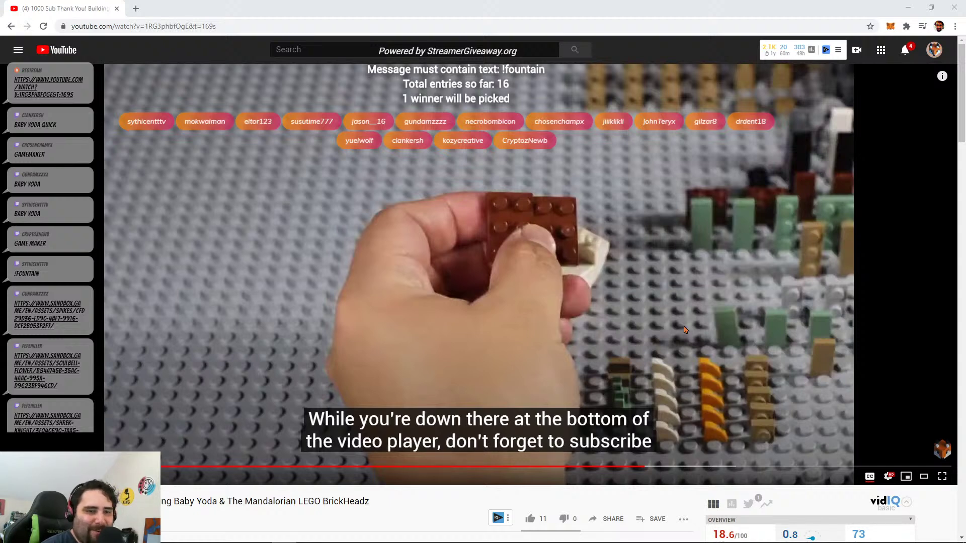
- Return both the browser window and the LEGO BrickHeadz video to full screen
{"action": "key", "text": "F11"}
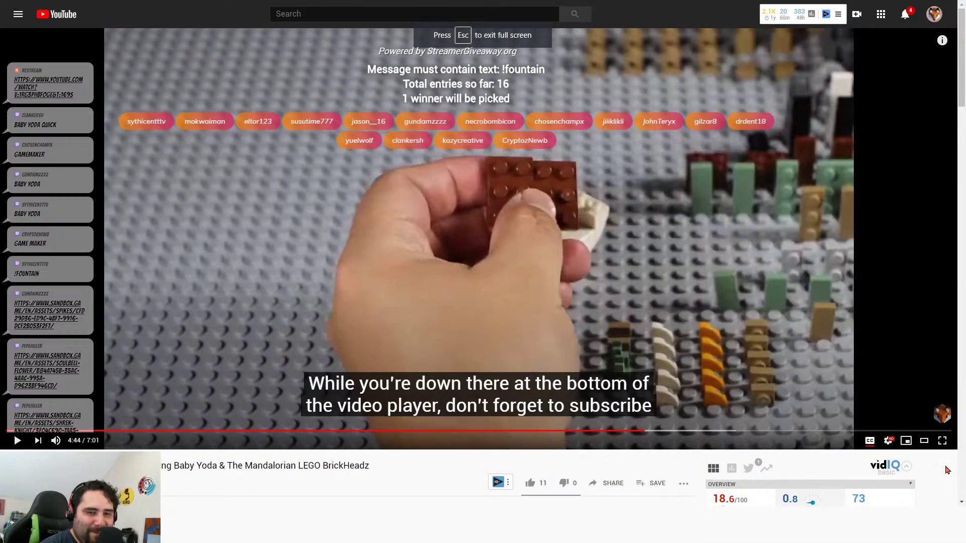
{"action": "key", "text": "f"}
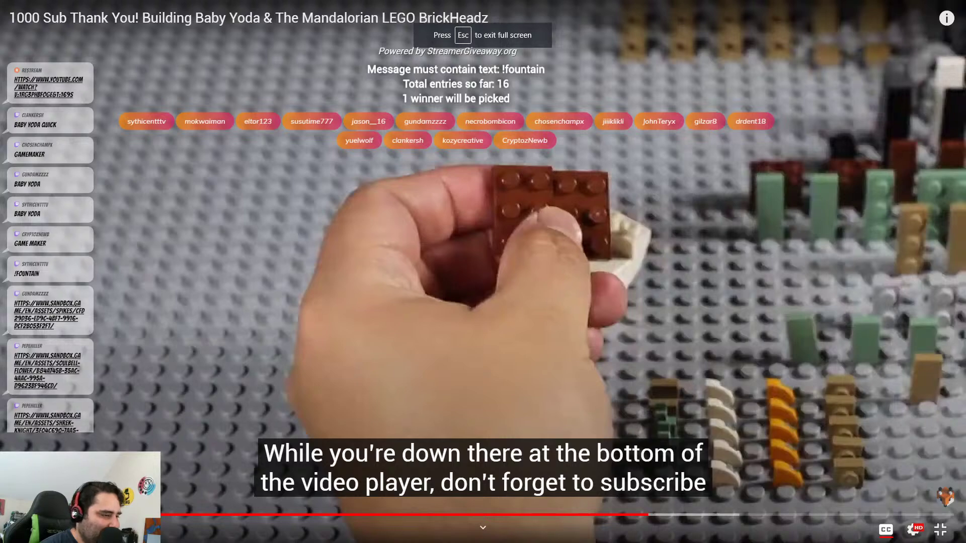